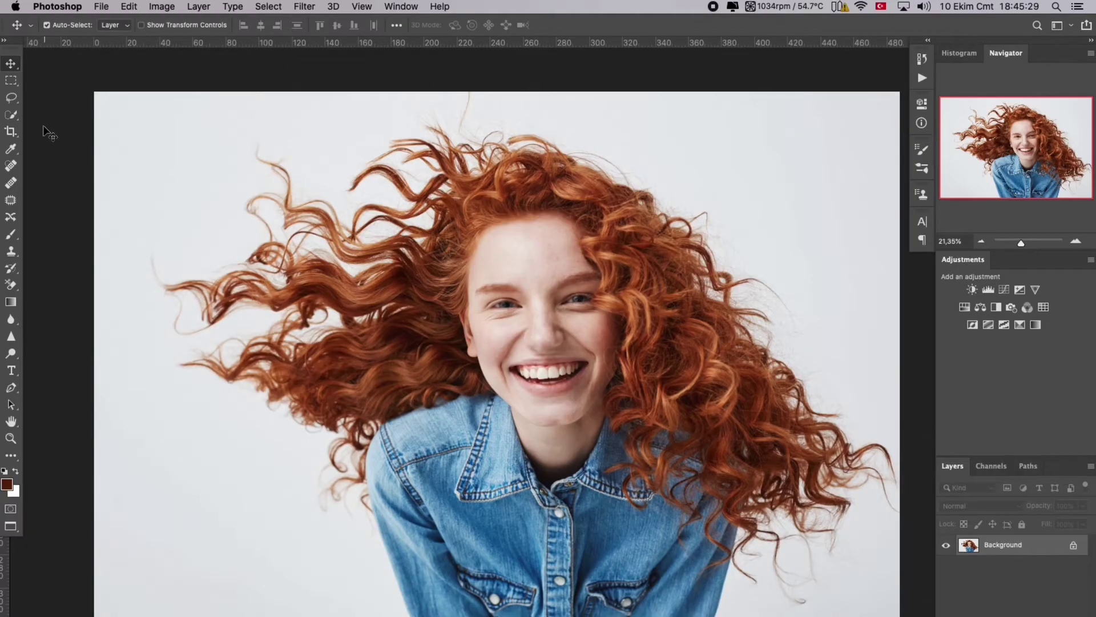
Step: Set up the Quick Selection tool to add to the selection with a 144 px brush at 62% hardness
click(14, 116)
click(59, 125)
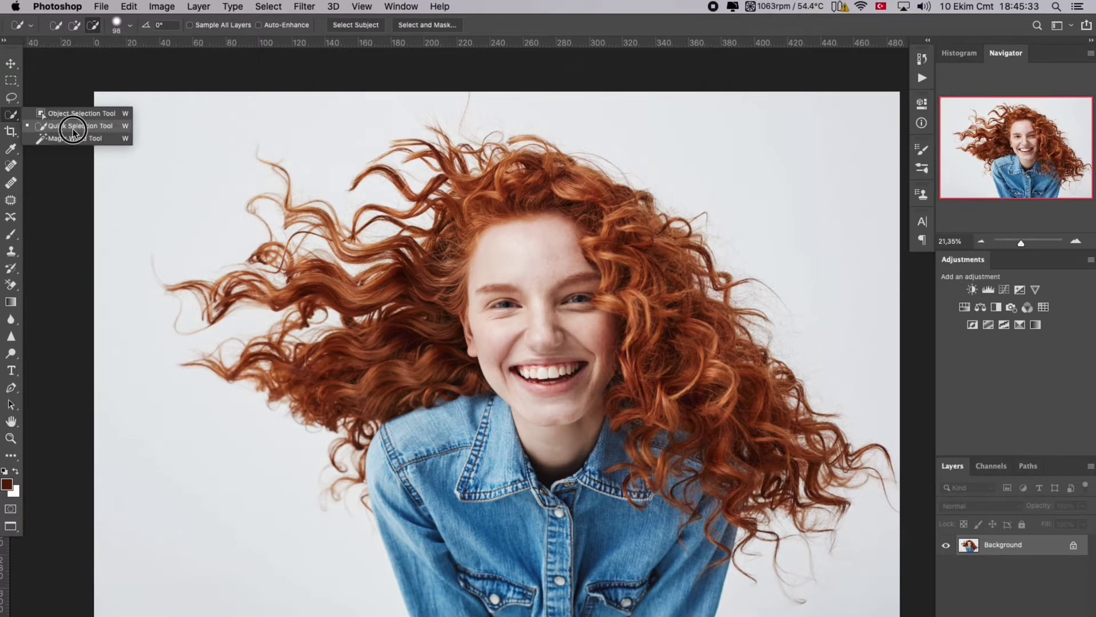
click(72, 131)
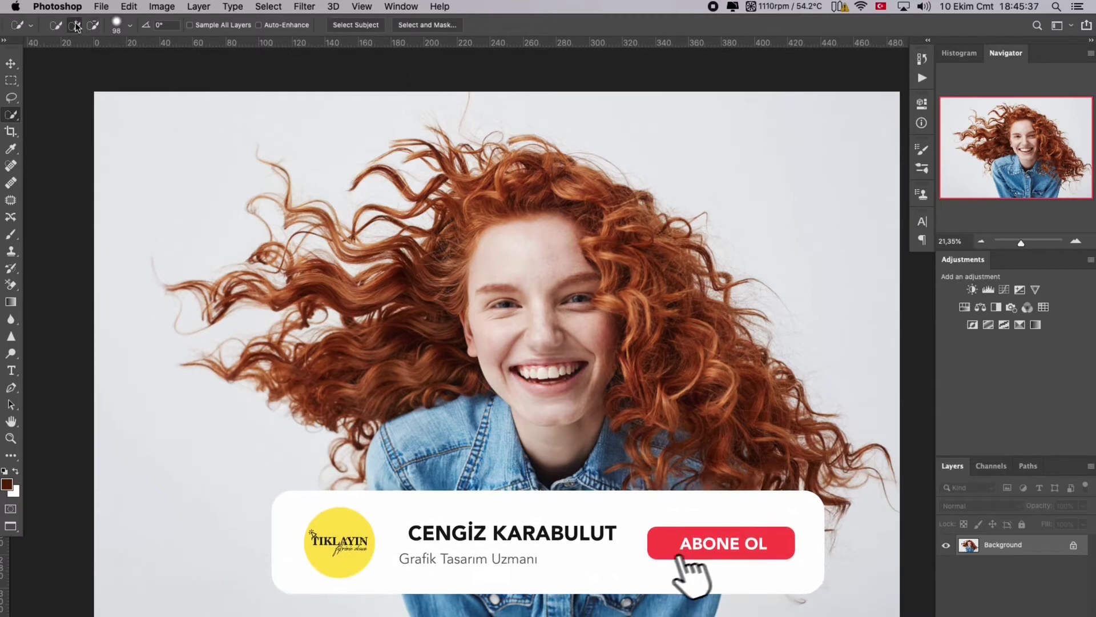
click(116, 24)
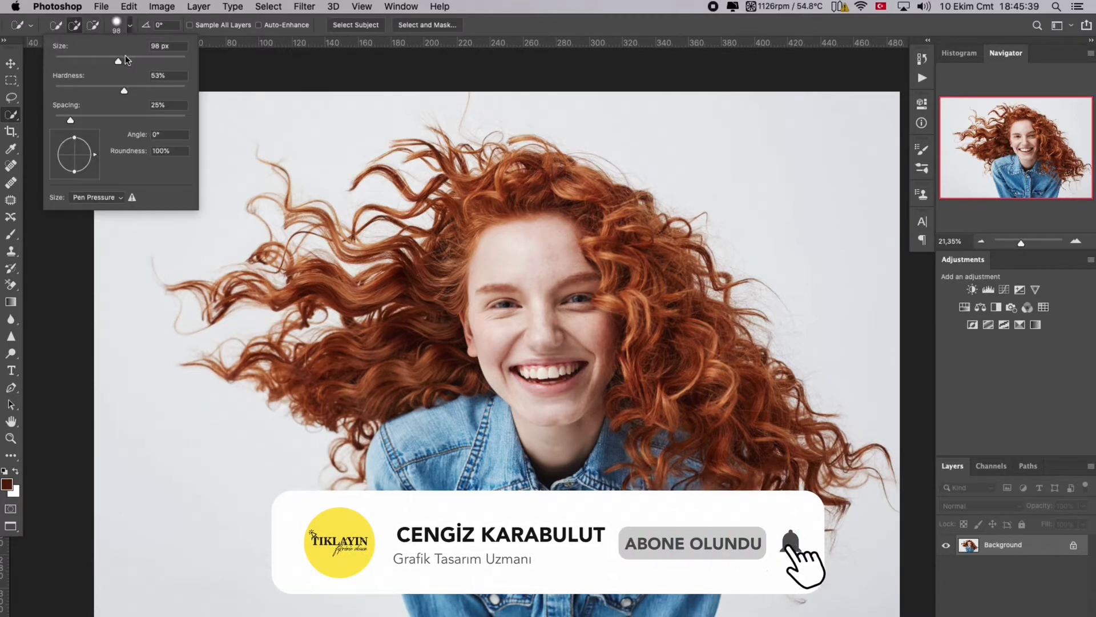
drag(120, 61, 135, 61)
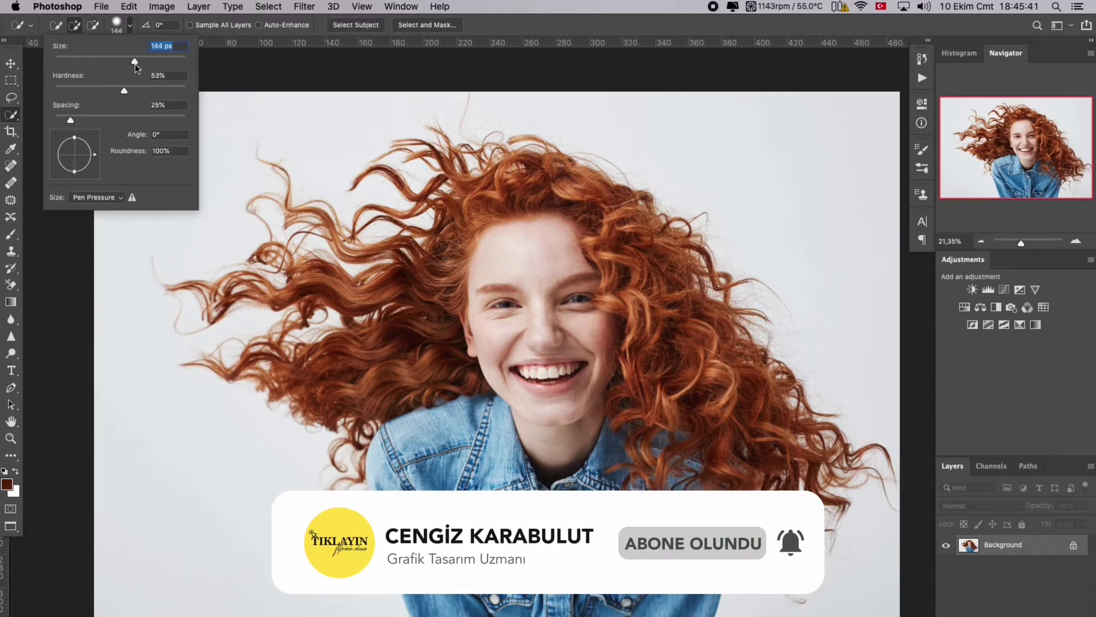
click(130, 91)
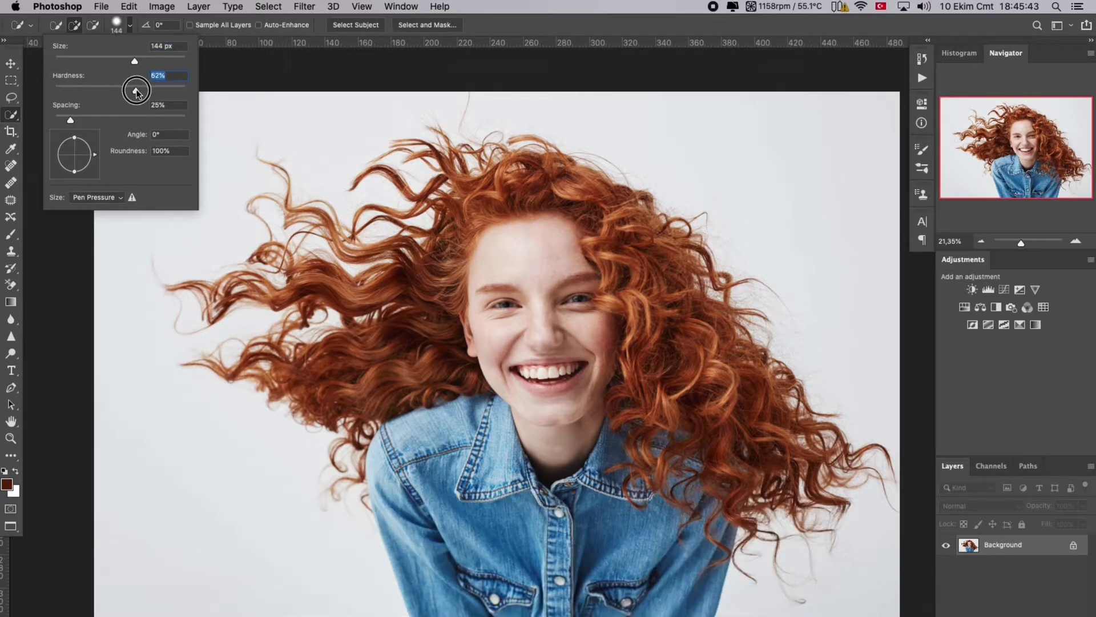
Step: Select the pale background on both sides of the woman, from the upper corners down to the lower edge
click(233, 109)
drag(240, 110, 93, 195)
drag(103, 303, 151, 499)
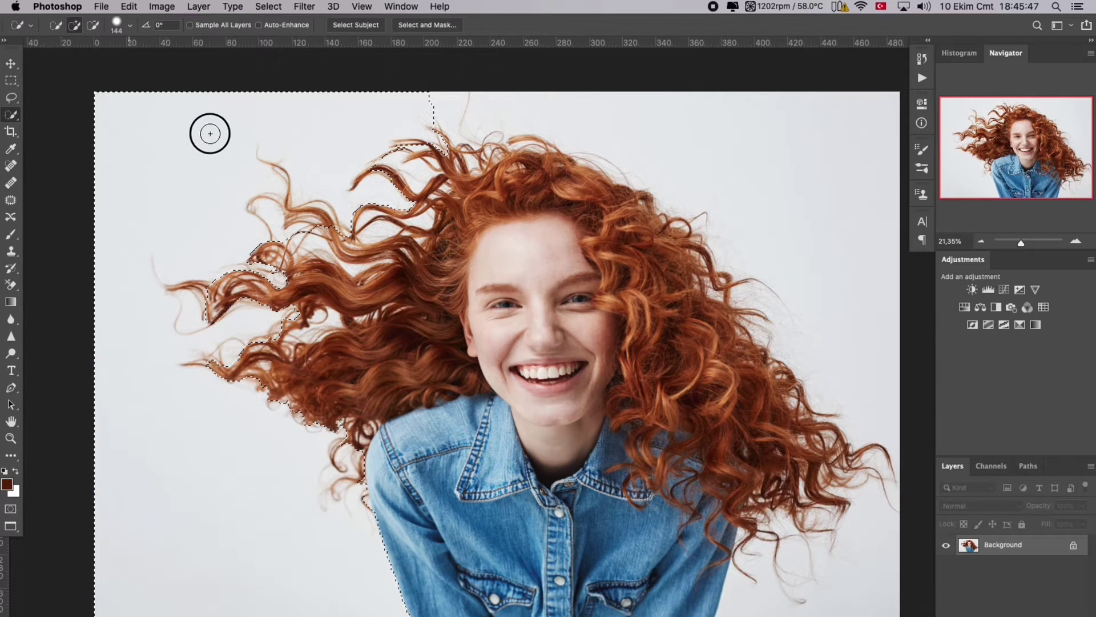
mouse_move(658, 109)
mouse_down()
mouse_move(762, 155)
mouse_move(909, 265)
mouse_up()
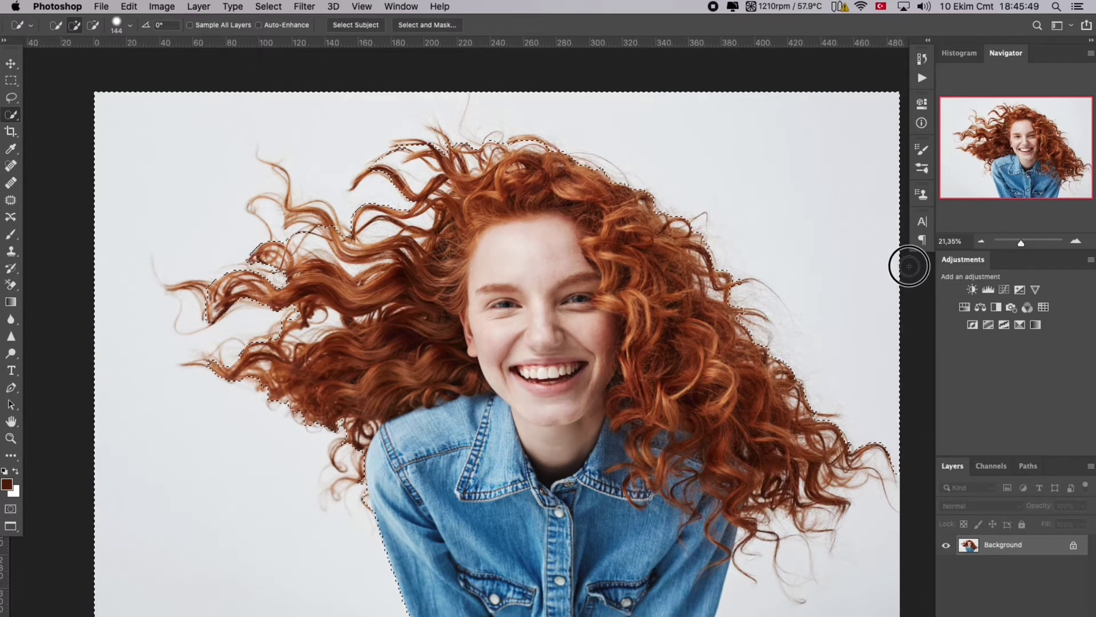
drag(898, 422, 862, 570)
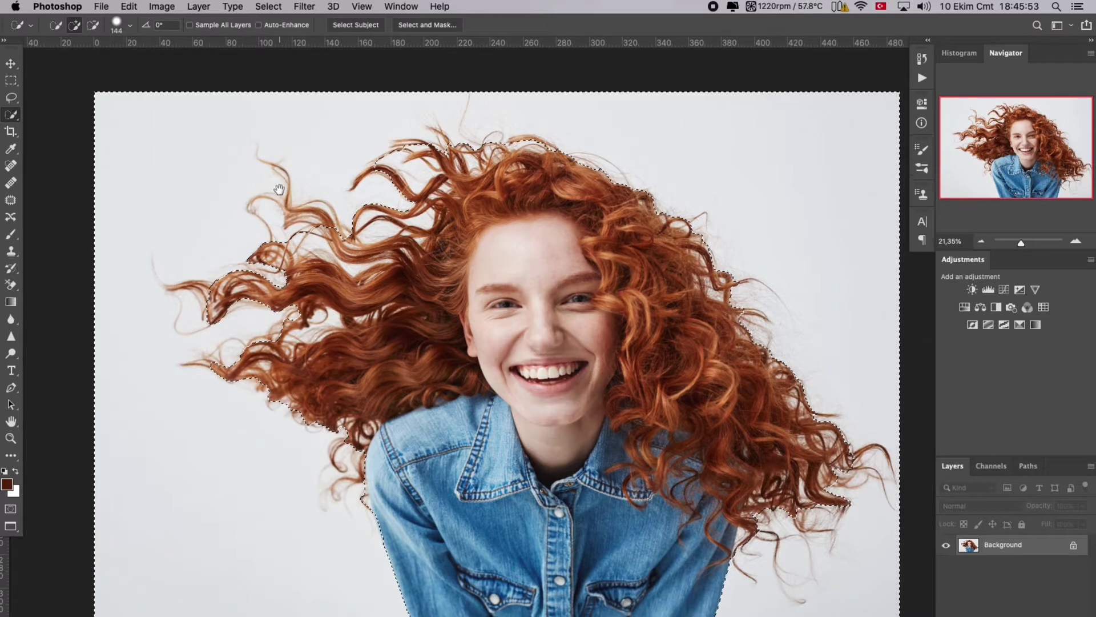
Step: Subtract the flying curls on the left side from the background selection, from the lower strands up to the crown
scroll(280, 189, up, 5)
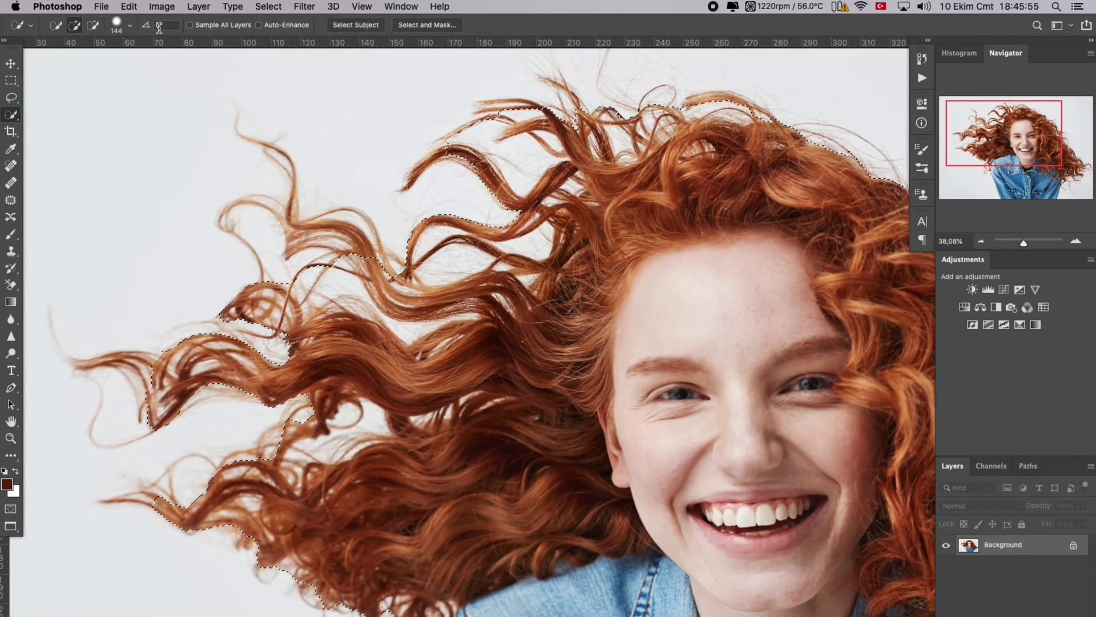
click(92, 25)
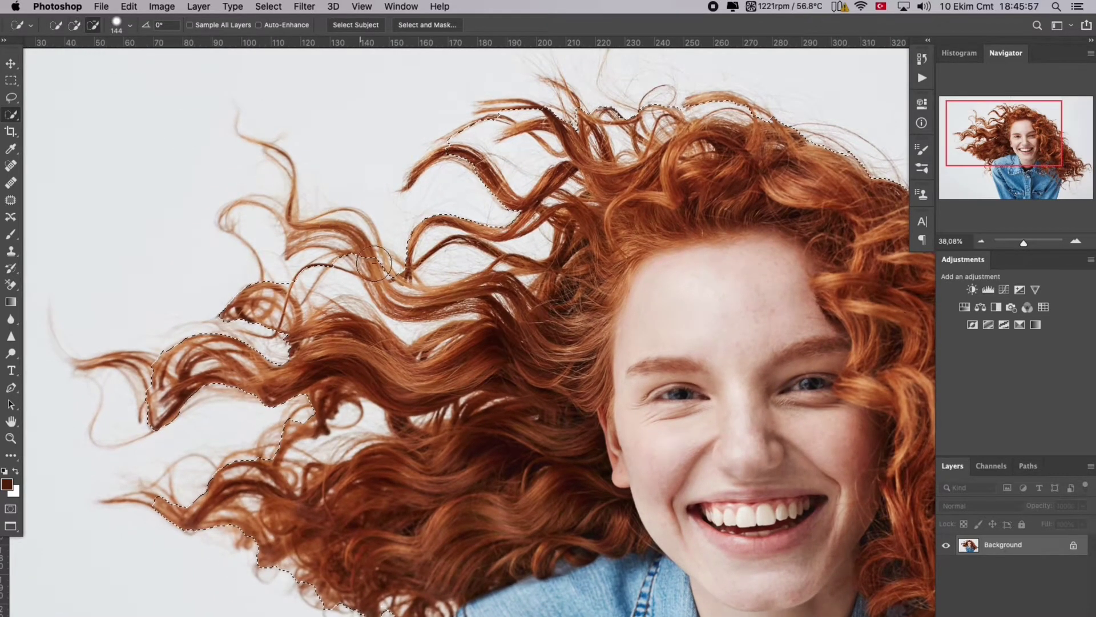
mouse_move(366, 249)
mouse_down()
mouse_move(299, 207)
mouse_move(285, 158)
mouse_move(246, 128)
mouse_move(261, 201)
mouse_move(230, 230)
mouse_move(222, 314)
mouse_move(162, 355)
mouse_move(108, 361)
mouse_move(70, 344)
mouse_move(92, 418)
mouse_move(153, 504)
mouse_move(347, 598)
mouse_up()
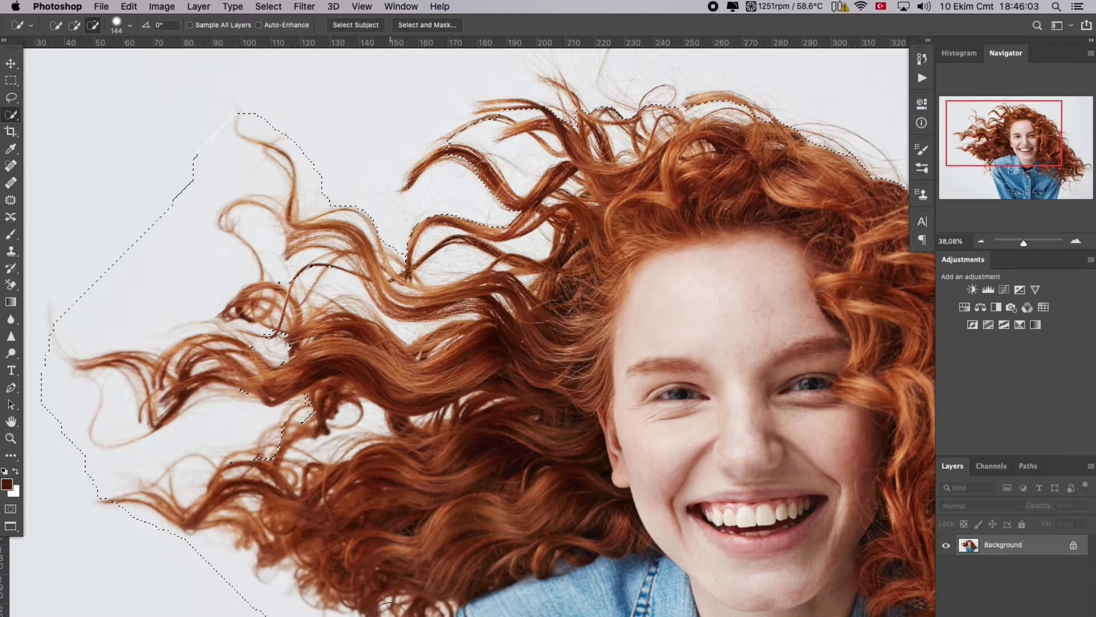
scroll(385, 419, down, 5)
mouse_move(366, 451)
mouse_down()
mouse_move(384, 514)
mouse_move(404, 513)
mouse_move(354, 540)
mouse_up()
scroll(274, 381, up, 5)
mouse_move(354, 286)
mouse_down()
mouse_move(391, 274)
mouse_move(392, 192)
mouse_move(557, 115)
mouse_move(509, 91)
mouse_up()
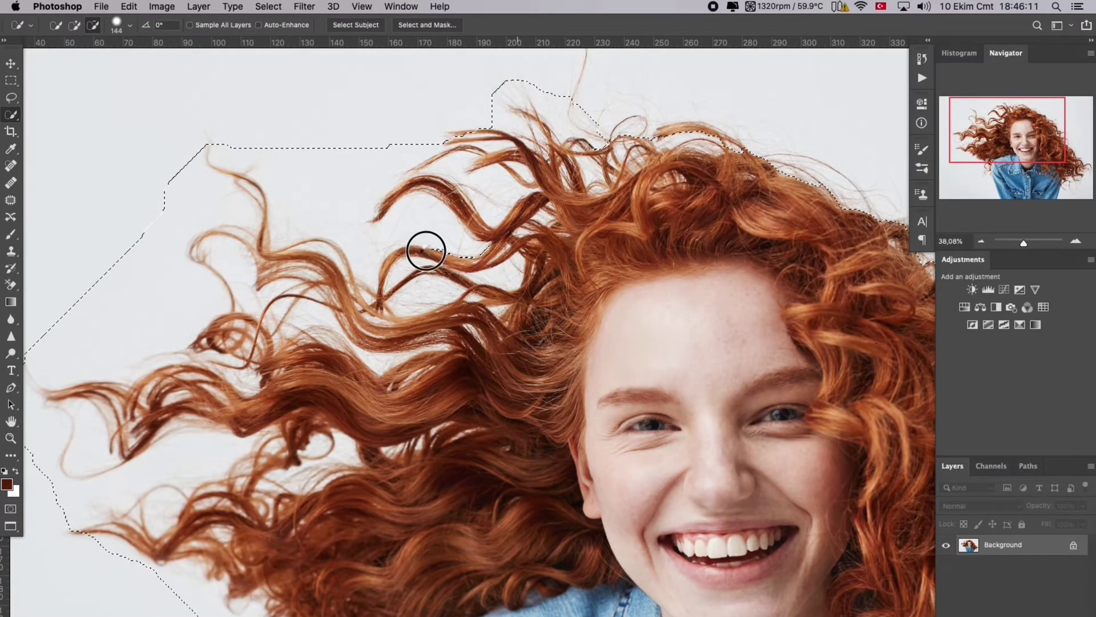
Step: Subtract the loose hair along the top of the head from the selection, continuing toward the right temple
scroll(426, 250, up, 5)
scroll(426, 250, right, 3)
mouse_move(426, 248)
mouse_down()
mouse_move(450, 218)
mouse_move(449, 258)
mouse_move(620, 291)
mouse_move(685, 320)
mouse_move(850, 438)
mouse_up()
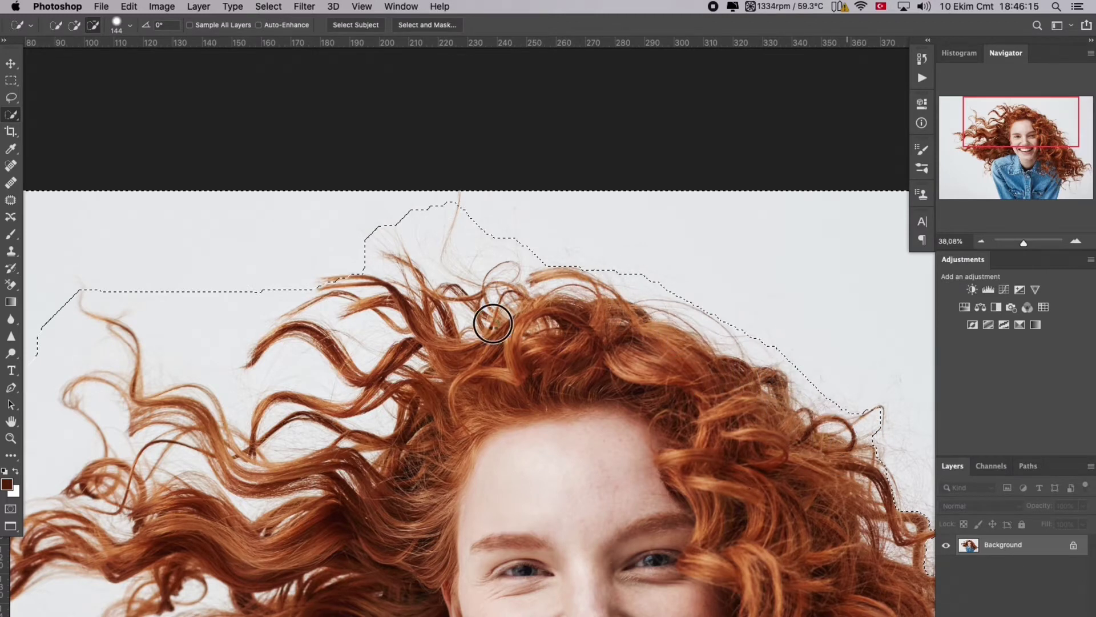
Step: Subtract the upper curls on the right side of the head from the selection, undoing and repainting one stroke
scroll(521, 332, down, 4)
scroll(521, 332, right, 10)
mouse_move(496, 306)
mouse_down()
mouse_move(503, 382)
mouse_move(549, 413)
mouse_move(511, 434)
mouse_move(625, 419)
mouse_move(654, 474)
mouse_move(614, 468)
mouse_move(575, 486)
mouse_move(661, 544)
mouse_move(676, 588)
mouse_up()
key(super+z)
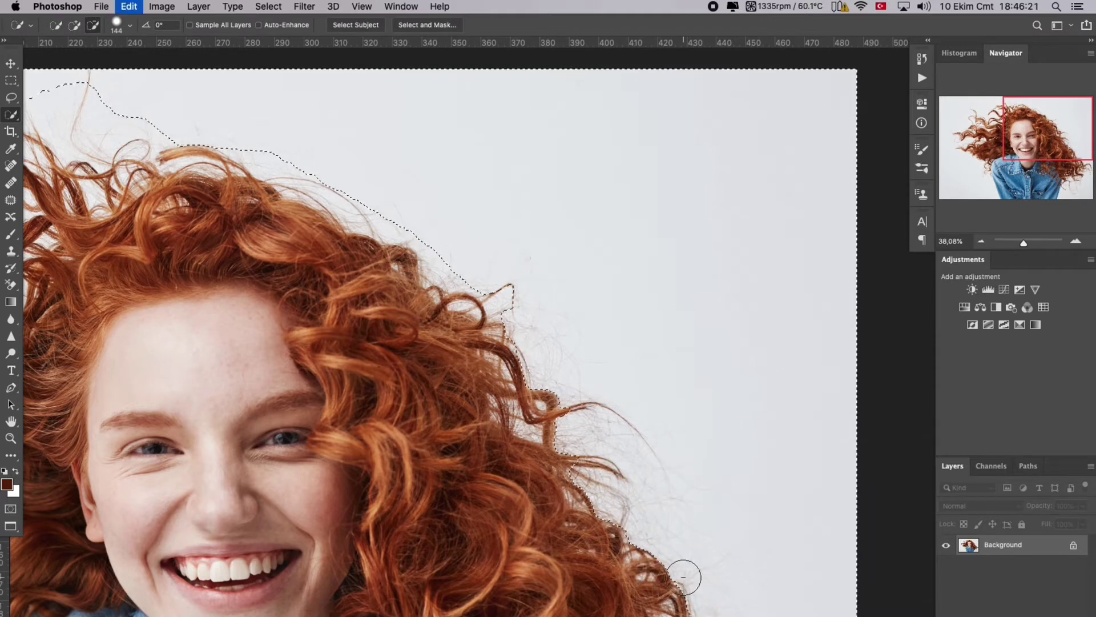
mouse_move(550, 448)
mouse_down()
mouse_move(568, 455)
mouse_move(643, 565)
mouse_up()
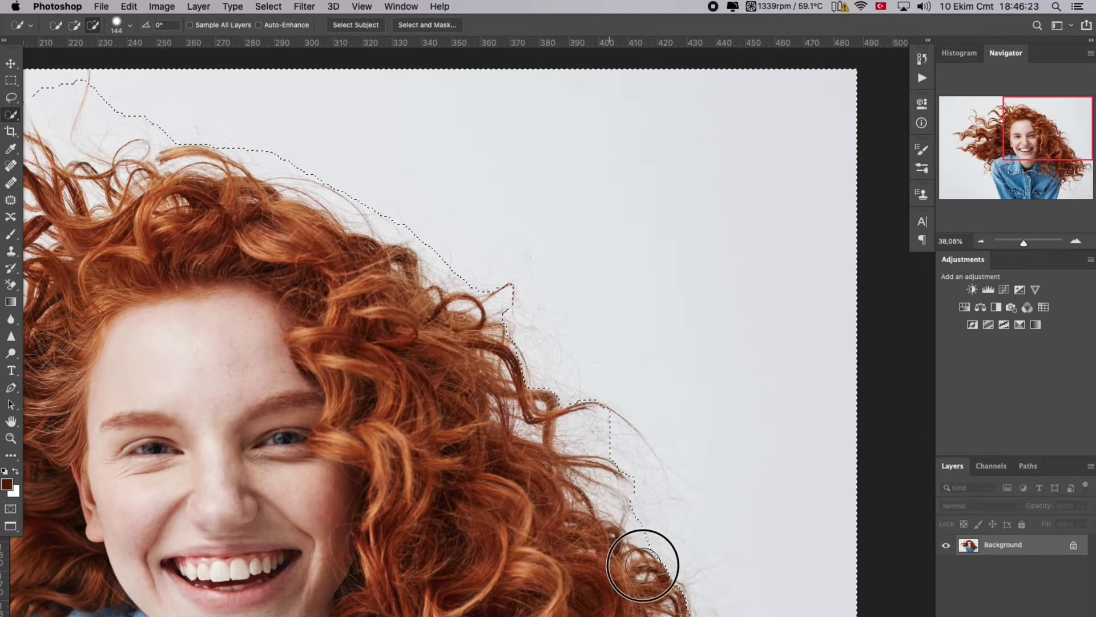
Step: Subtract the lower right curls and their outermost strands near the photo's right edge from the selection
scroll(577, 366, down, 5)
scroll(578, 366, right, 3)
mouse_move(521, 308)
mouse_down()
mouse_move(578, 399)
mouse_move(646, 450)
mouse_move(592, 517)
mouse_move(624, 537)
mouse_move(613, 563)
mouse_move(585, 578)
mouse_move(529, 546)
mouse_move(513, 573)
mouse_move(552, 584)
mouse_up()
scroll(506, 406, down, 5)
scroll(507, 406, right, 2)
mouse_move(501, 399)
mouse_down()
mouse_move(441, 411)
mouse_move(447, 427)
mouse_move(435, 408)
mouse_move(399, 439)
mouse_move(399, 452)
mouse_move(466, 512)
mouse_move(496, 506)
mouse_move(537, 375)
mouse_move(584, 320)
mouse_move(649, 295)
mouse_move(669, 322)
mouse_up()
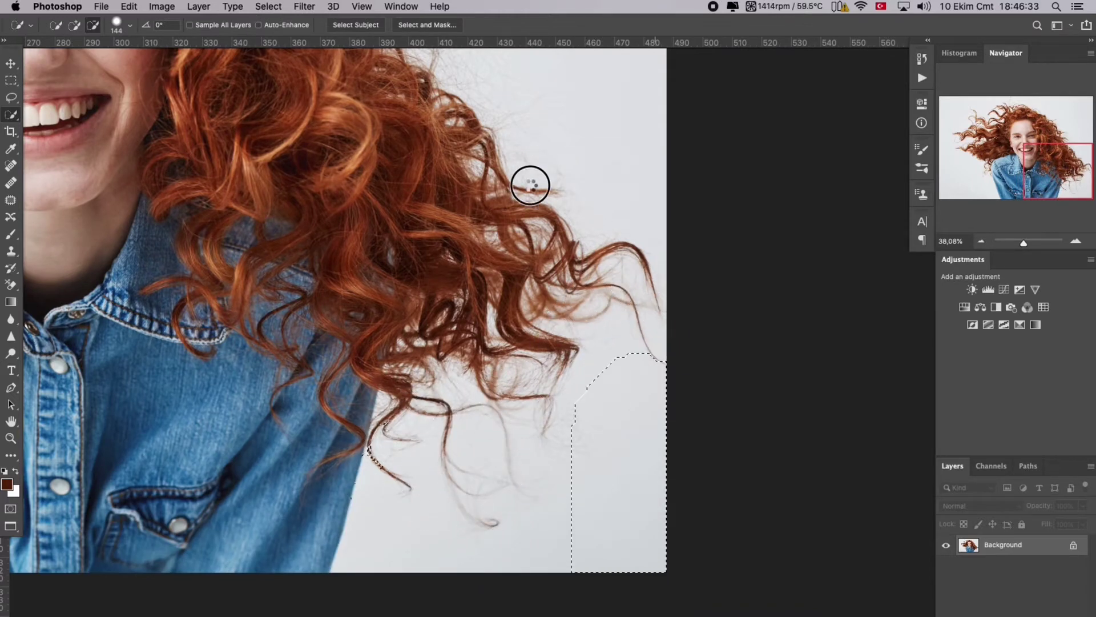
Step: Add the background to the right of and below the right-hand curls back to the selection
scroll(552, 390, up, 5)
scroll(552, 390, left, 1)
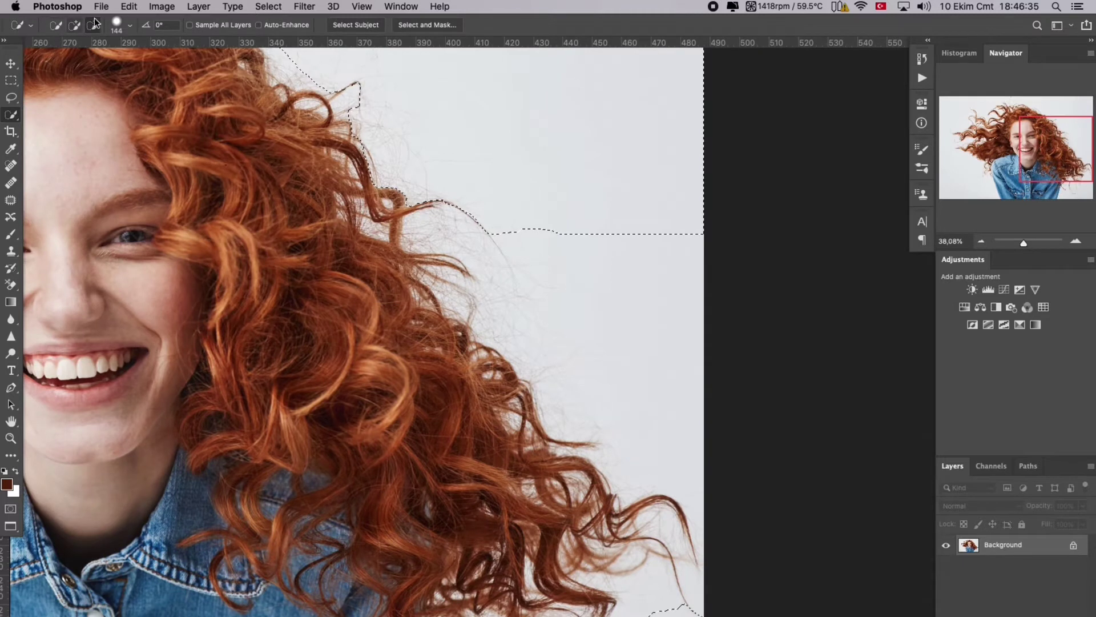
click(75, 26)
mouse_move(673, 259)
mouse_down()
mouse_move(601, 263)
mouse_move(630, 326)
mouse_move(703, 368)
mouse_move(682, 342)
mouse_move(647, 396)
mouse_move(592, 356)
mouse_move(676, 427)
mouse_move(664, 449)
mouse_up()
mouse_move(713, 582)
mouse_down()
mouse_move(659, 399)
mouse_move(599, 431)
mouse_move(593, 418)
mouse_move(583, 483)
mouse_move(527, 607)
mouse_up()
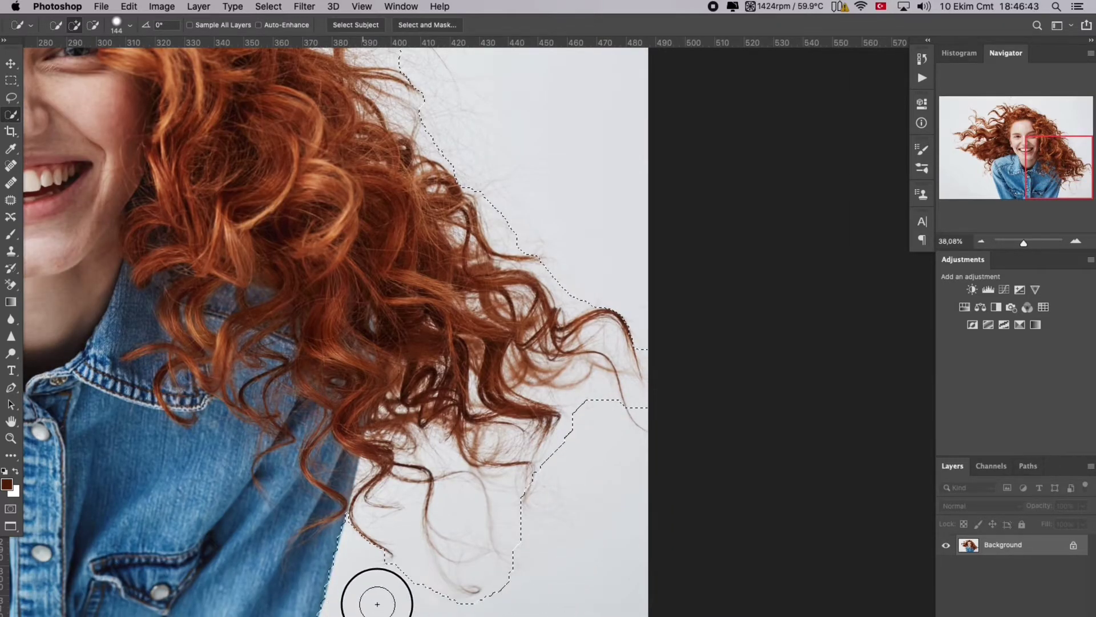
mouse_move(408, 585)
mouse_down()
mouse_move(405, 529)
mouse_move(505, 611)
mouse_up()
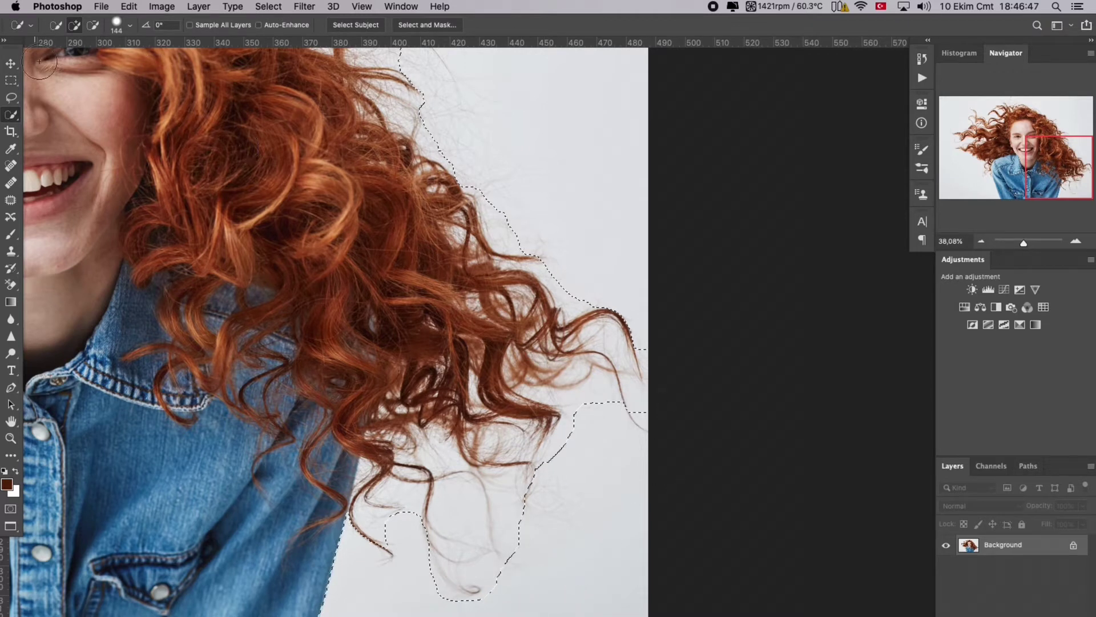
Step: Subtract the long strand at the photo's right edge and the wisps along the right-hand curls from the selection
click(93, 27)
drag(626, 404, 645, 425)
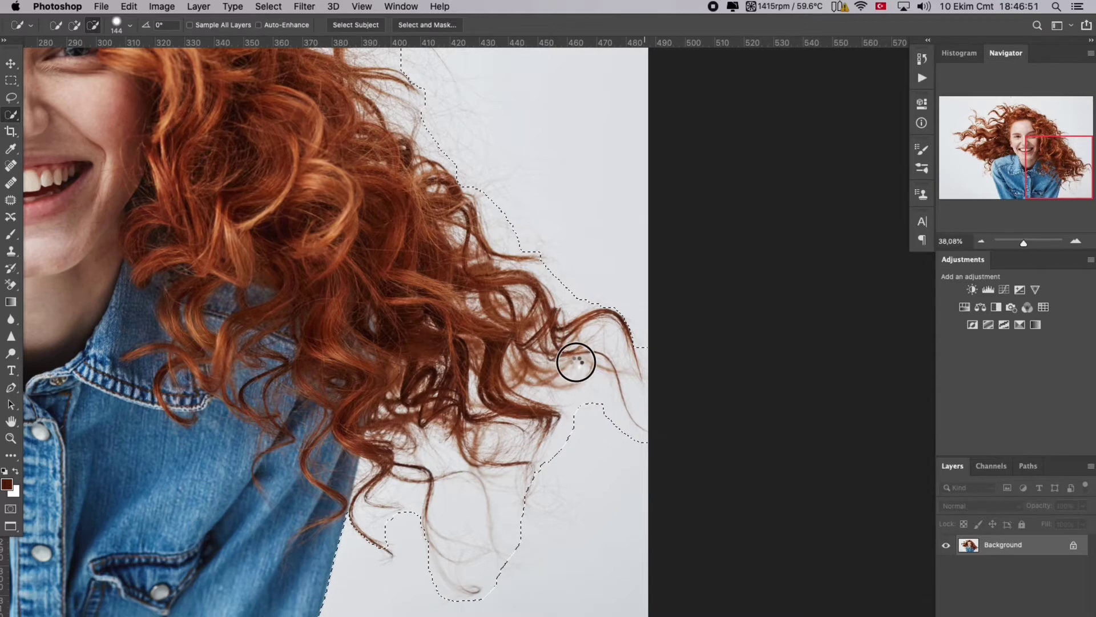
scroll(576, 361, up, 5)
scroll(576, 361, left, 3)
mouse_move(538, 269)
mouse_down()
mouse_move(494, 207)
mouse_move(418, 147)
mouse_move(424, 105)
mouse_up()
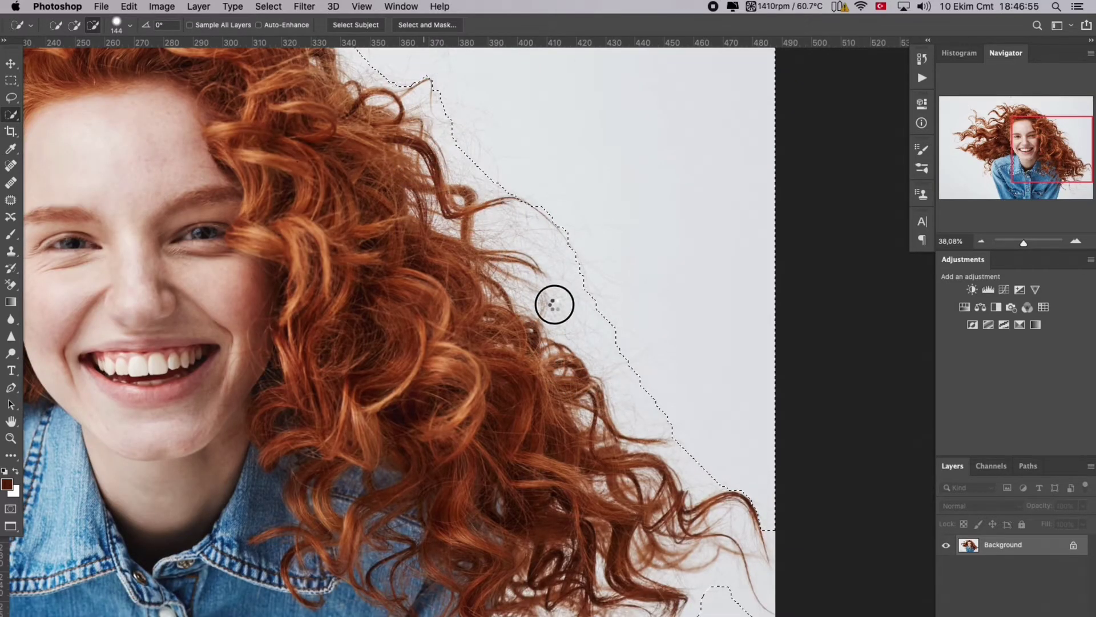
Step: Subtract the strand tips at the upper left of the crown from the background selection
scroll(610, 398, up, 5)
scroll(610, 398, left, 3)
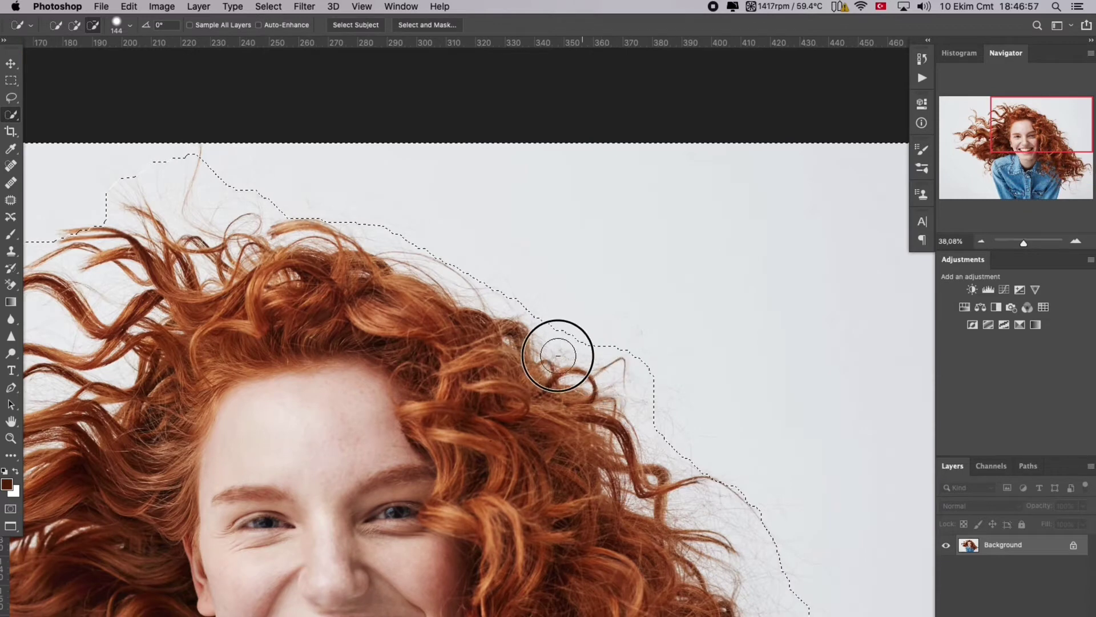
scroll(580, 291, up, 3)
scroll(580, 291, left, 4)
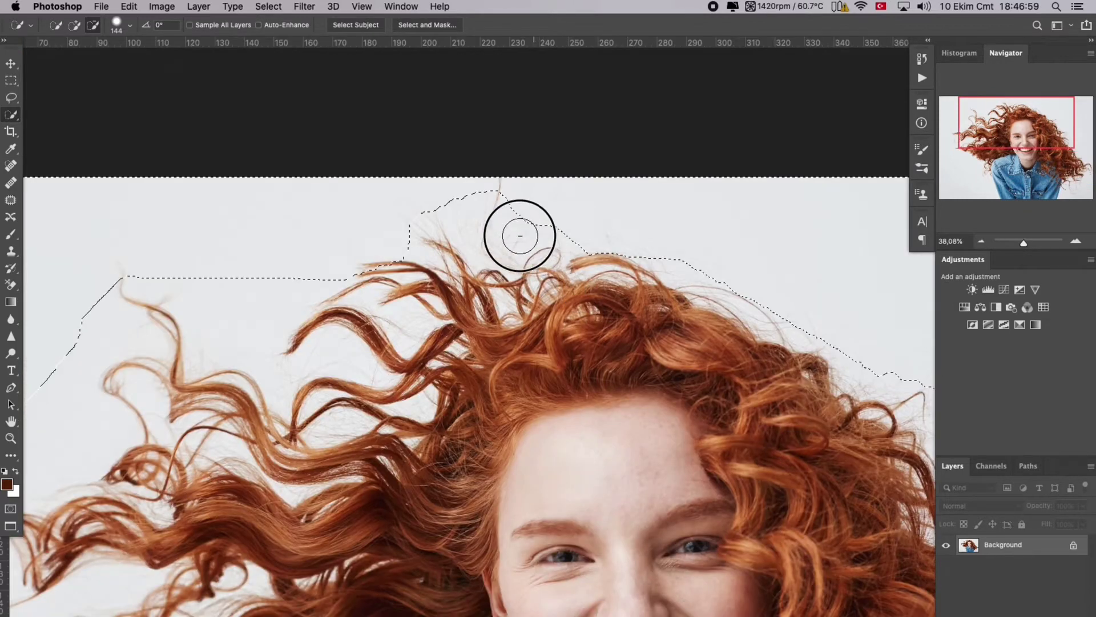
drag(382, 284, 367, 265)
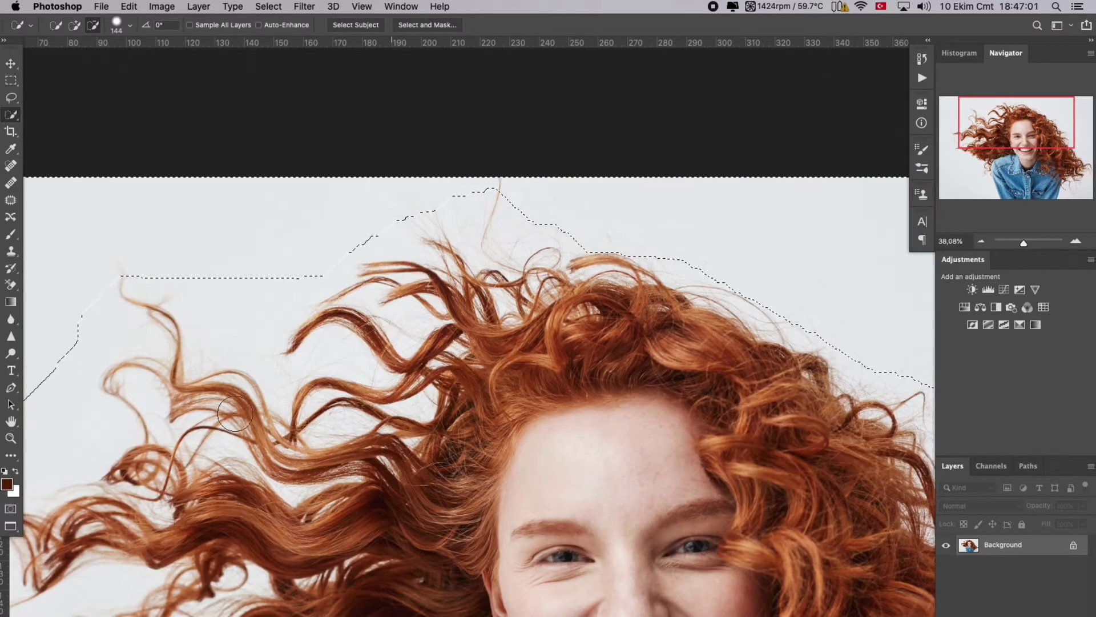
Step: Subtract the remaining strand tips on the far left and the curls hanging above the left shoulder from the selection
scroll(500, 399, left, 6)
scroll(500, 399, down, 1)
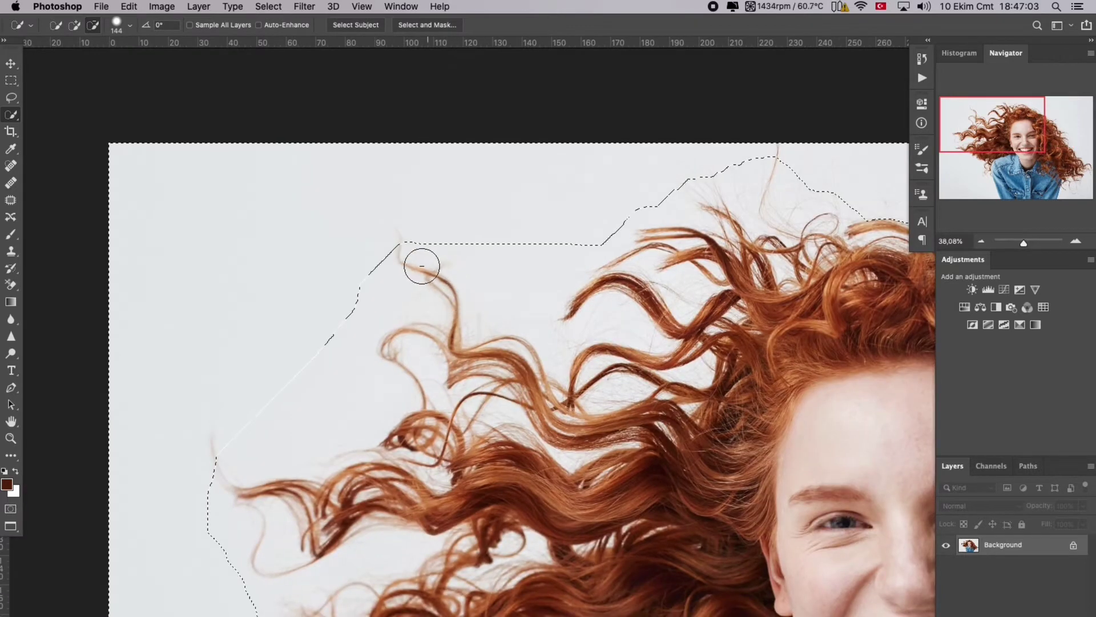
drag(403, 255, 399, 240)
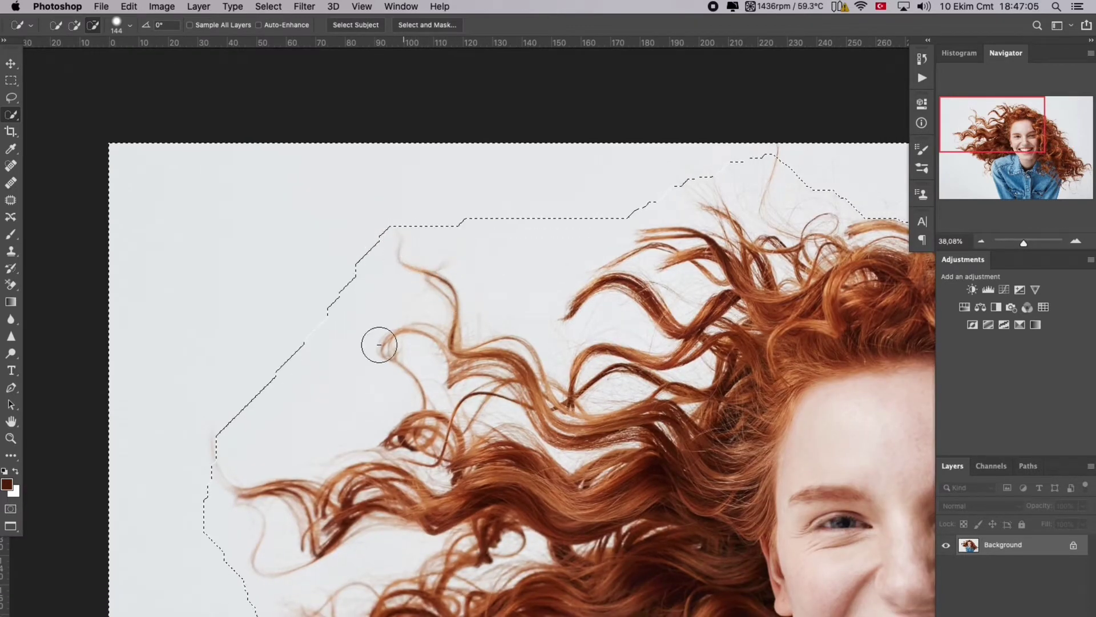
scroll(380, 369, down, 5)
scroll(380, 369, left, 3)
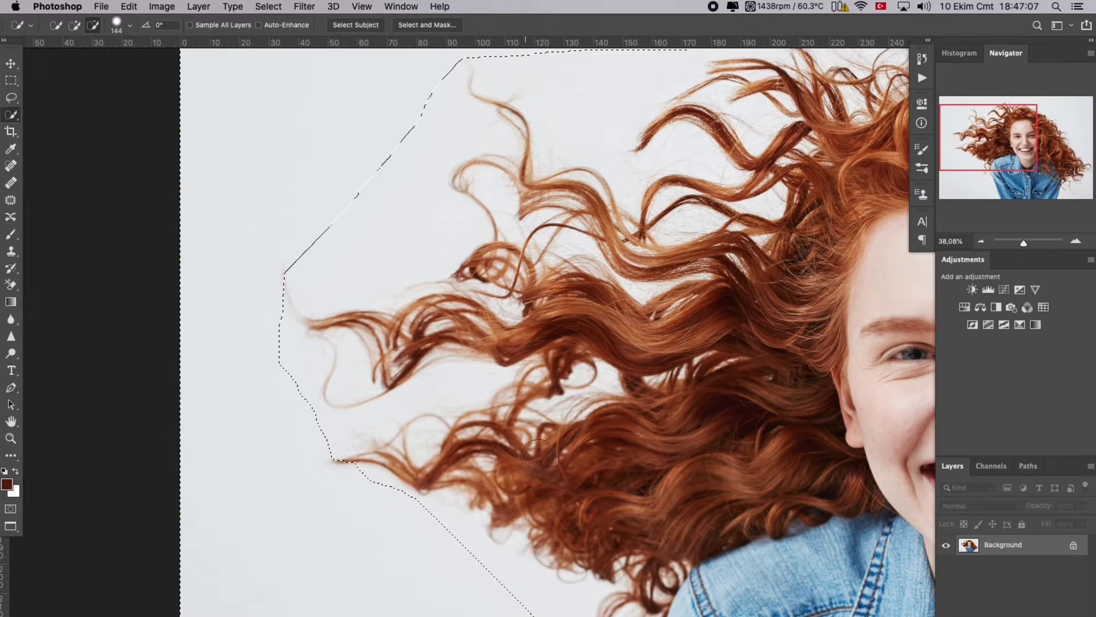
drag(570, 581, 433, 331)
mouse_move(452, 425)
mouse_down()
mouse_move(443, 411)
mouse_move(464, 455)
mouse_move(501, 474)
mouse_up()
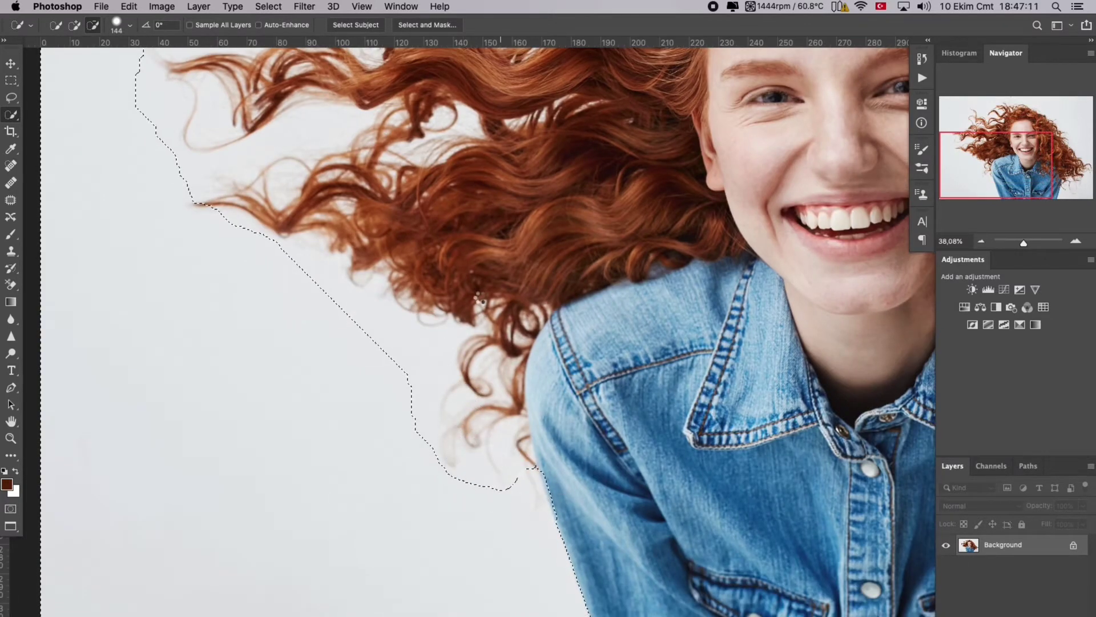
Step: Open the background selection in the Select and Mask workspace and look through its view modes, keeping Overlay
scroll(391, 415, up, 5)
scroll(391, 415, right, 3)
scroll(540, 299, down, 3)
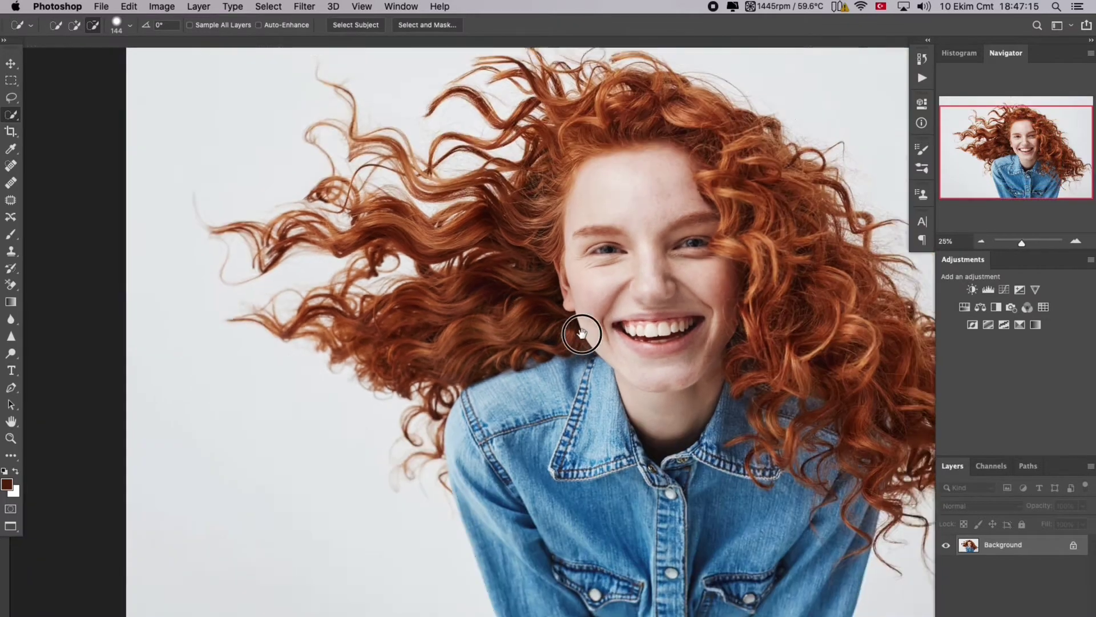
drag(580, 331, 491, 366)
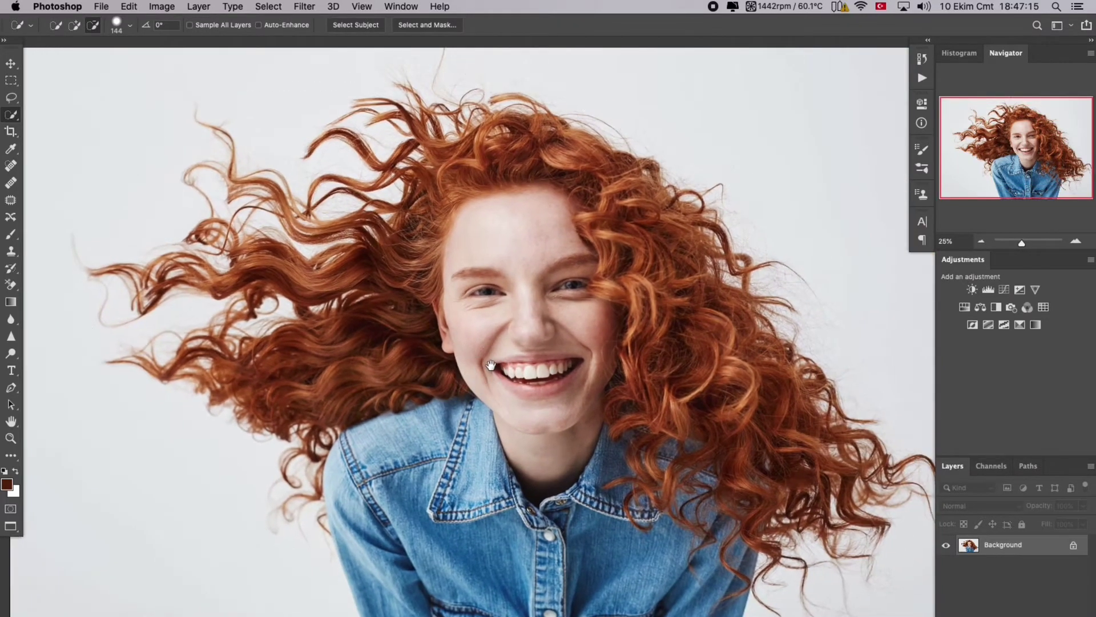
scroll(491, 365, down, 1)
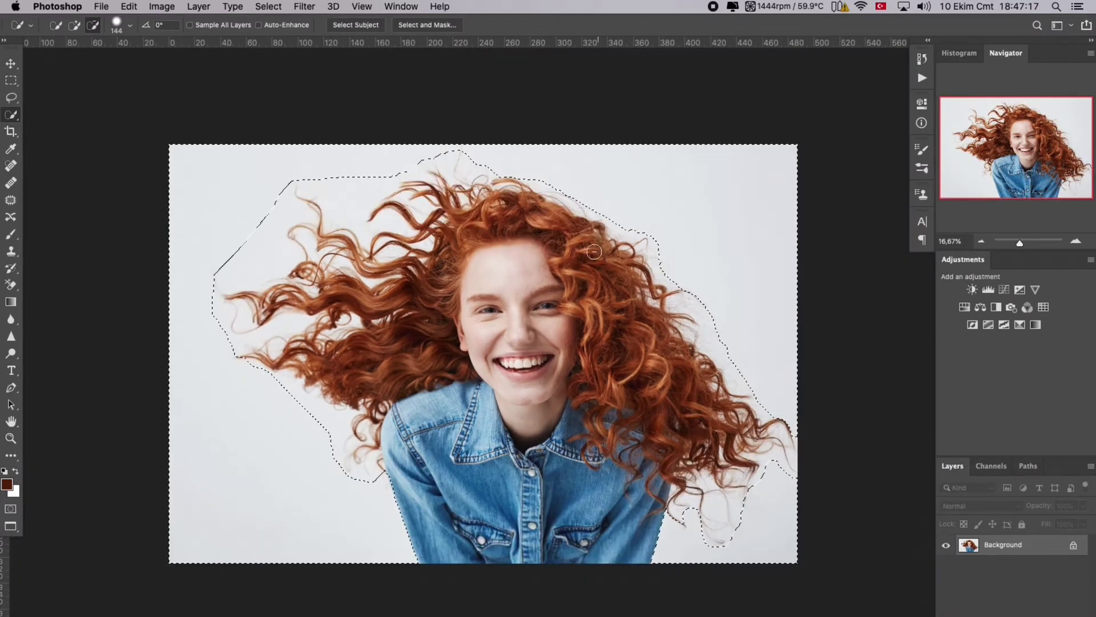
click(426, 25)
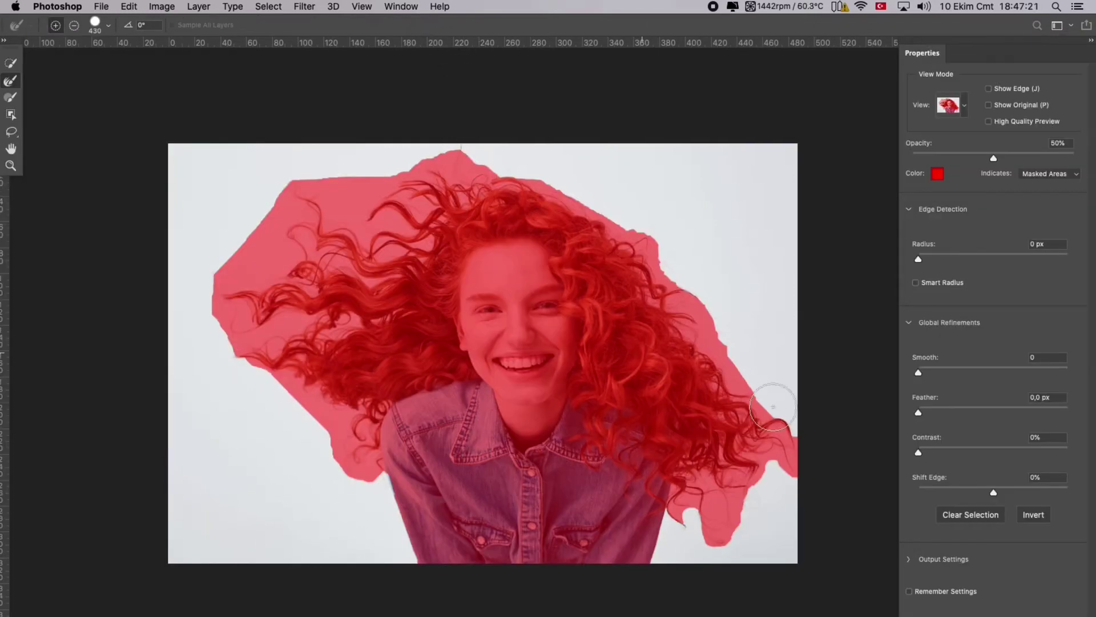
click(965, 107)
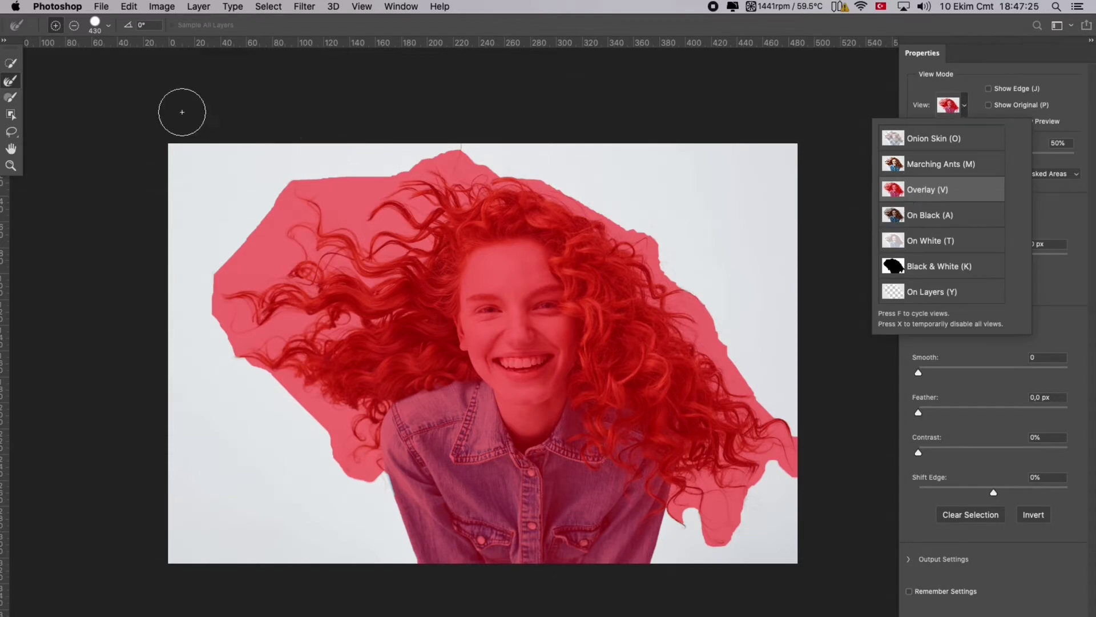
Step: Set the refine edge brush to 470 px and brush over the loose strands on the left side and the upper-left crown
click(108, 28)
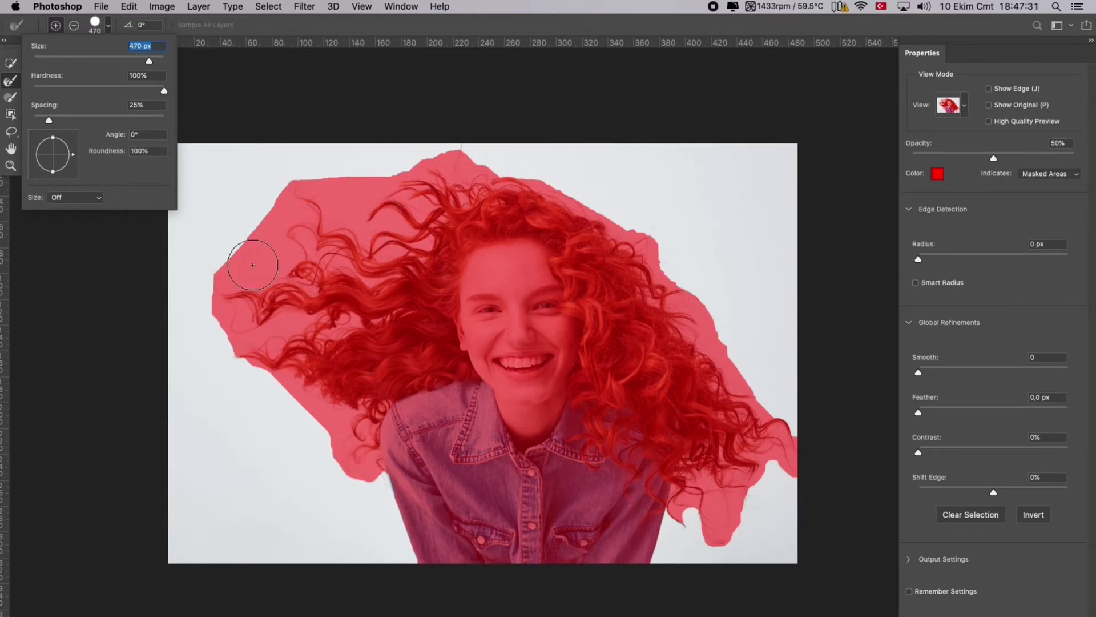
click(246, 252)
mouse_move(247, 252)
mouse_down()
mouse_move(277, 222)
mouse_move(223, 311)
mouse_move(249, 344)
mouse_move(275, 346)
mouse_move(307, 400)
mouse_move(335, 395)
mouse_up()
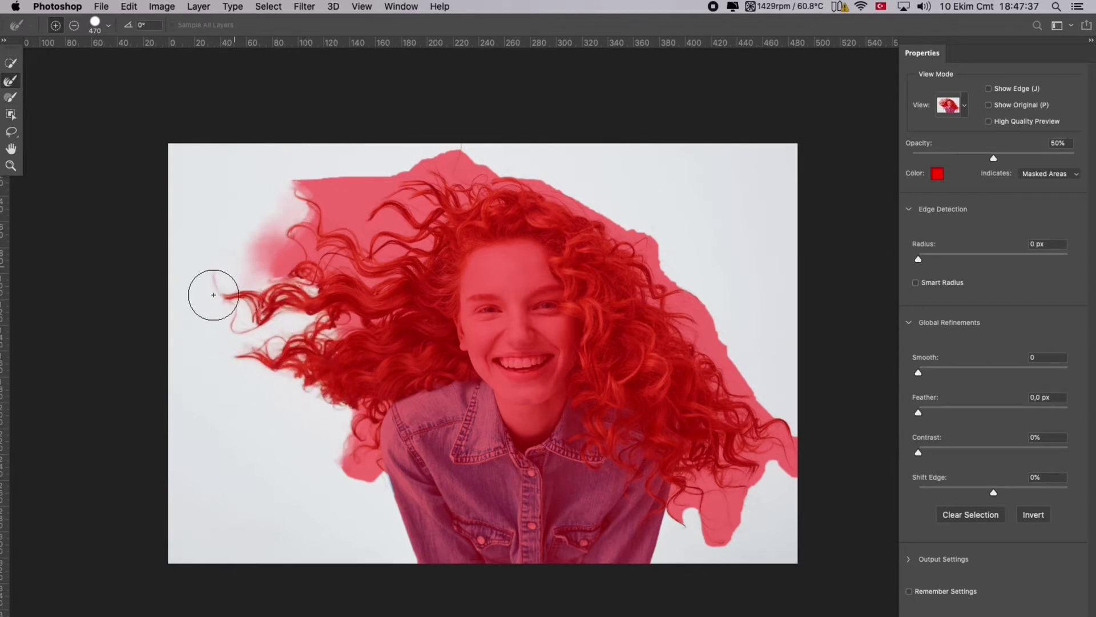
drag(278, 291, 320, 302)
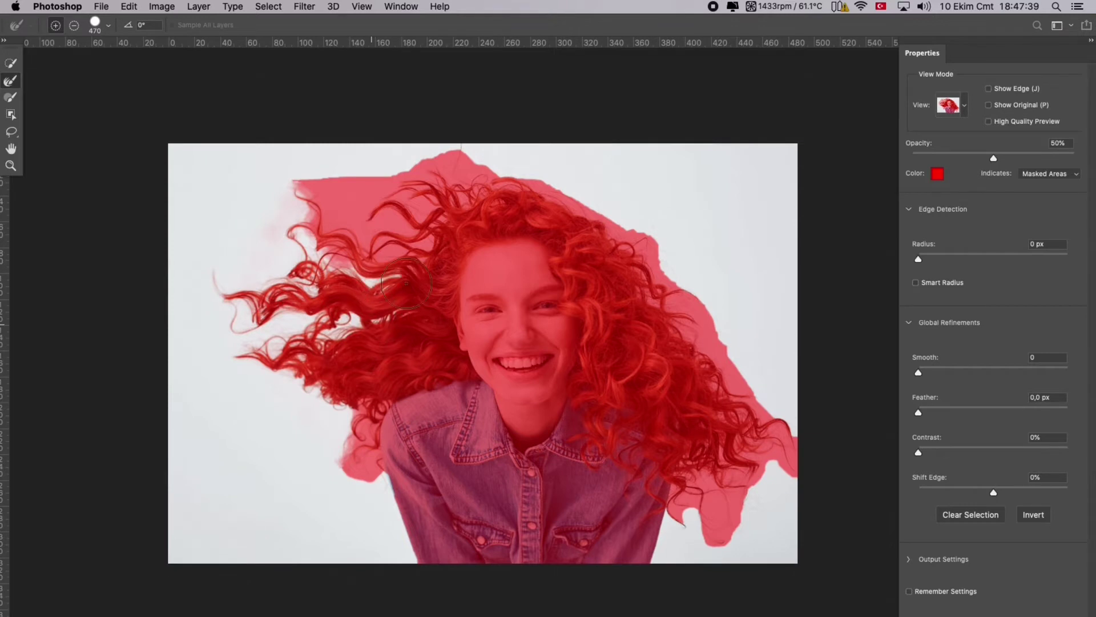
mouse_move(389, 214)
mouse_down()
mouse_move(343, 180)
mouse_move(316, 173)
mouse_up()
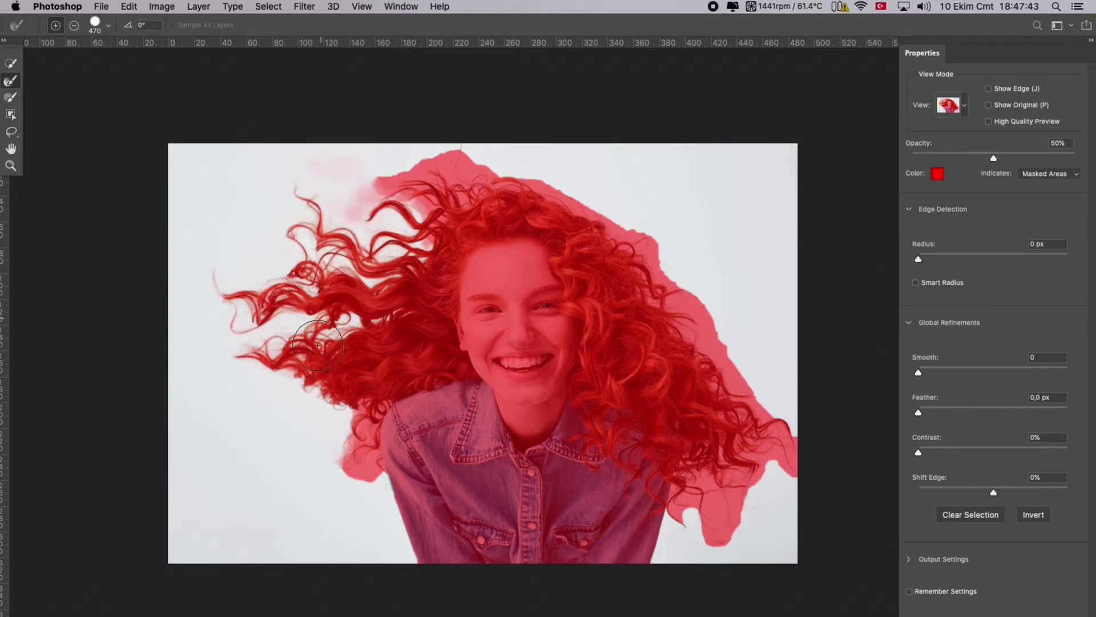
mouse_move(379, 214)
mouse_down()
mouse_move(408, 168)
mouse_move(425, 196)
mouse_up()
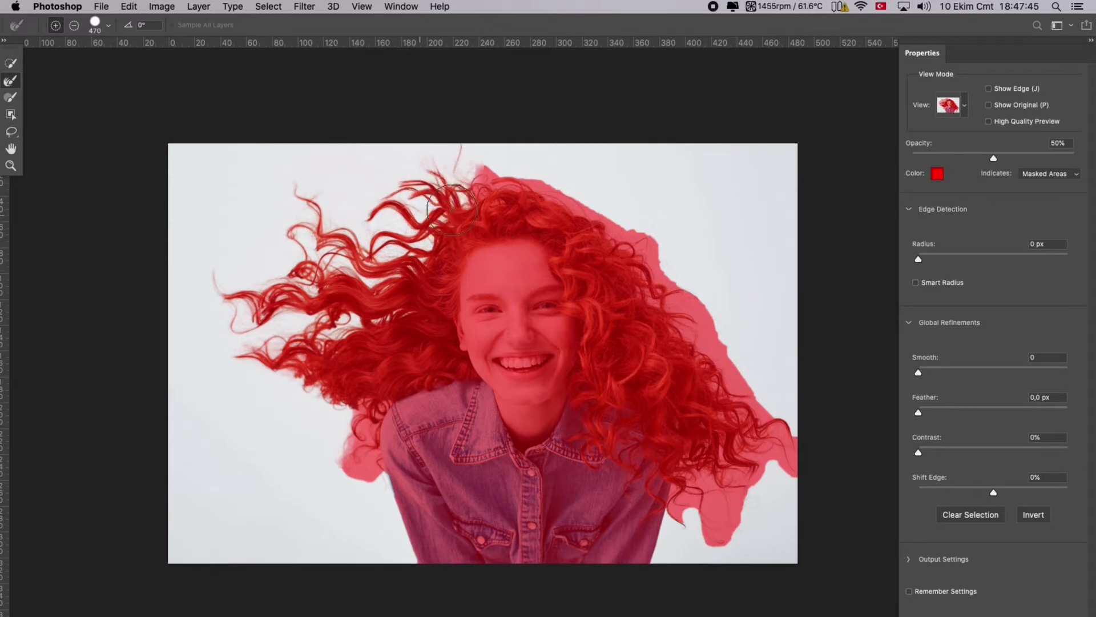
Step: Refine the hair edge from the right of the crown down to the right-hand curls
drag(609, 221, 650, 258)
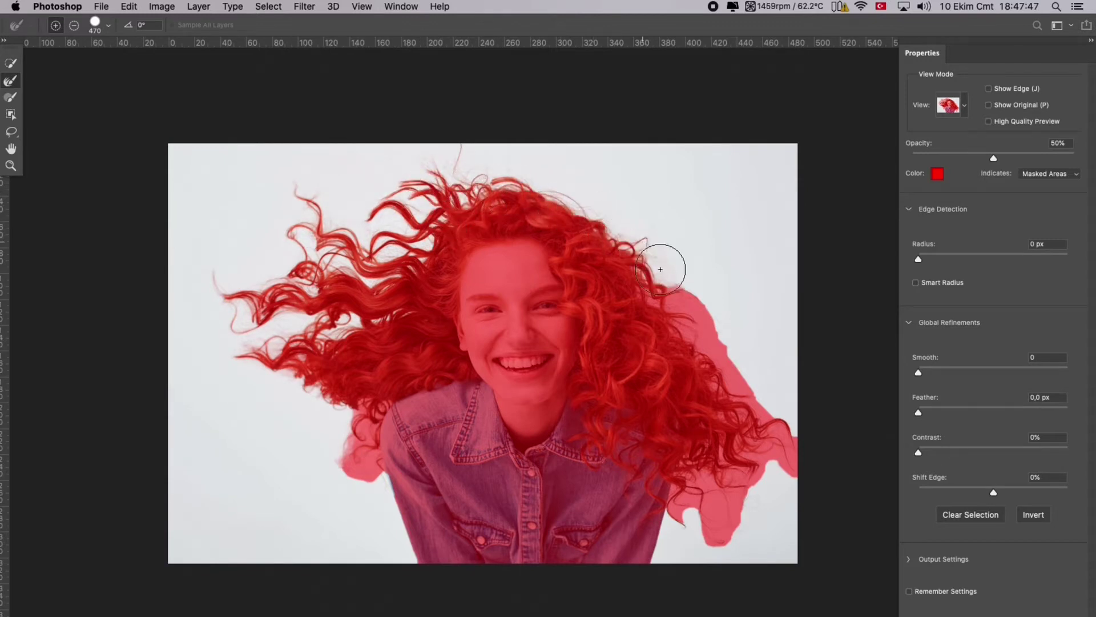
drag(667, 306, 666, 303)
mouse_move(756, 434)
mouse_down()
mouse_move(799, 467)
mouse_move(738, 472)
mouse_move(767, 481)
mouse_move(719, 520)
mouse_up()
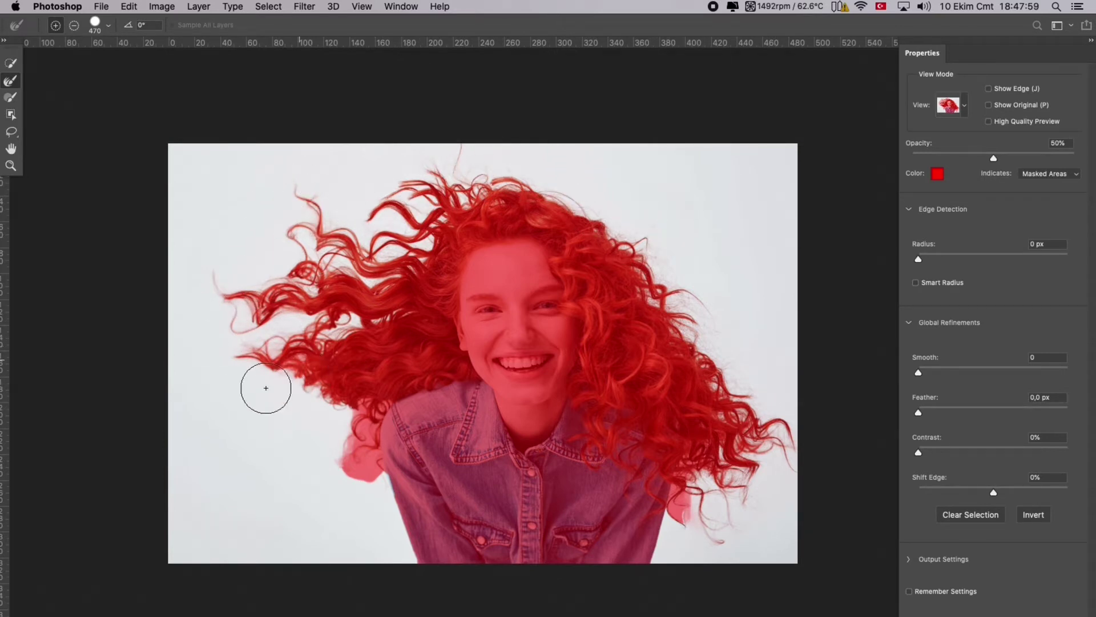
Step: Set the refine edge brush to 82 px and brush over the curls hanging above the left shoulder
click(383, 460)
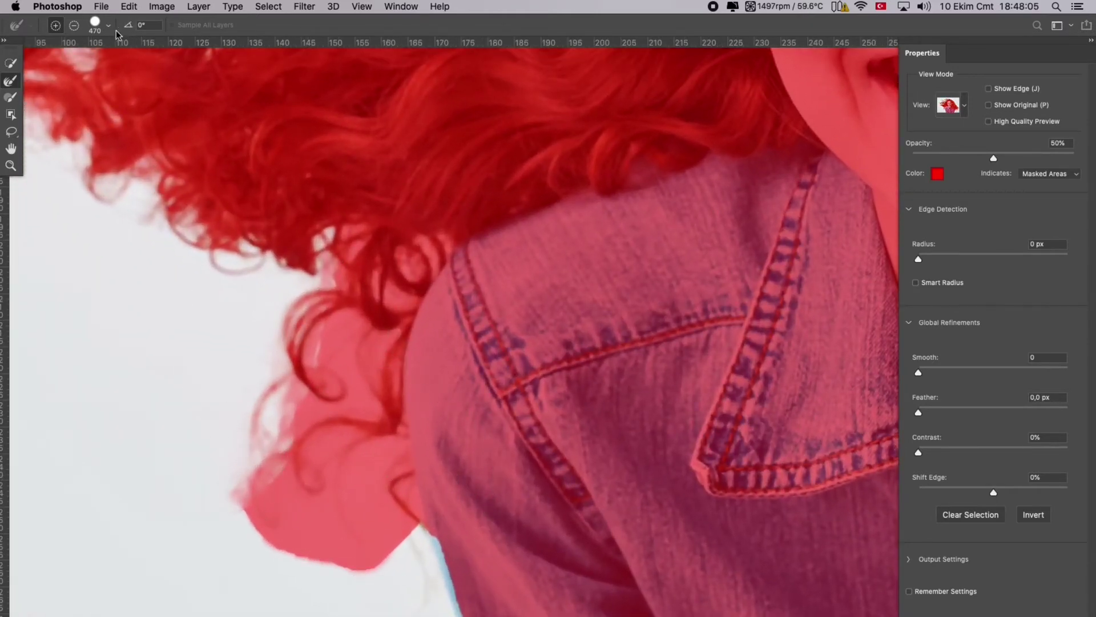
click(107, 26)
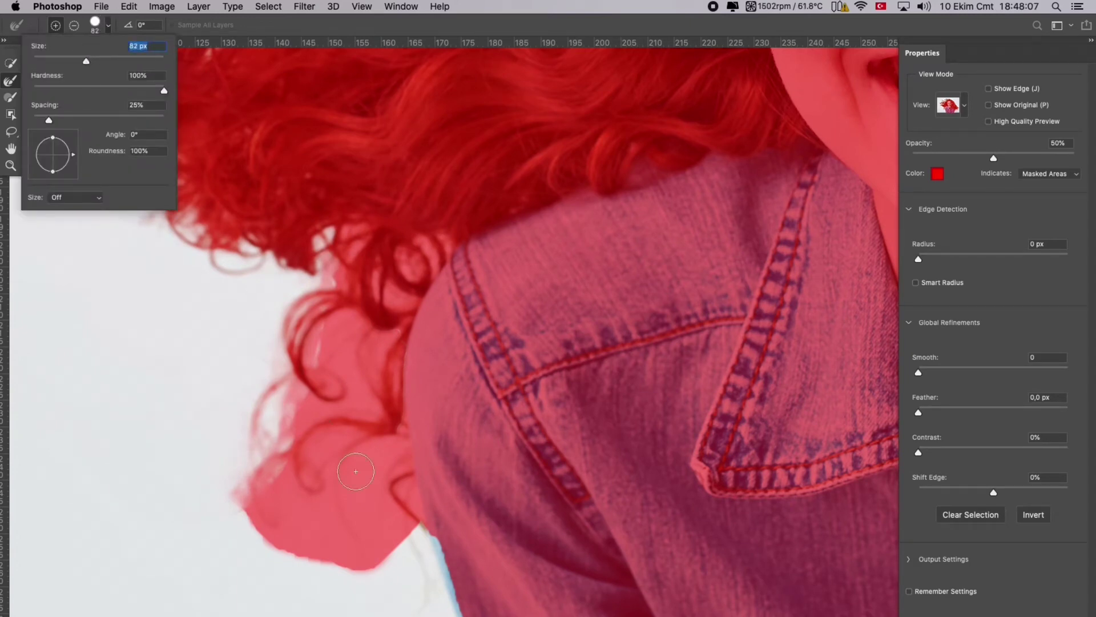
key(Return)
mouse_move(300, 509)
mouse_down()
mouse_move(303, 539)
mouse_move(257, 524)
mouse_move(236, 501)
mouse_move(258, 537)
mouse_move(295, 513)
mouse_move(343, 522)
mouse_move(379, 466)
mouse_move(364, 450)
mouse_move(334, 477)
mouse_move(316, 449)
mouse_move(332, 333)
mouse_move(340, 331)
mouse_move(353, 381)
mouse_move(263, 486)
mouse_move(274, 466)
mouse_move(301, 462)
mouse_move(362, 495)
mouse_move(378, 459)
mouse_move(392, 459)
mouse_move(396, 504)
mouse_move(361, 372)
mouse_move(381, 388)
mouse_move(381, 371)
mouse_move(372, 365)
mouse_move(372, 388)
mouse_move(369, 364)
mouse_move(372, 493)
mouse_move(403, 475)
mouse_move(407, 497)
mouse_move(363, 298)
mouse_move(399, 288)
mouse_move(366, 241)
mouse_move(322, 247)
mouse_move(350, 249)
mouse_move(393, 281)
mouse_move(419, 266)
mouse_up()
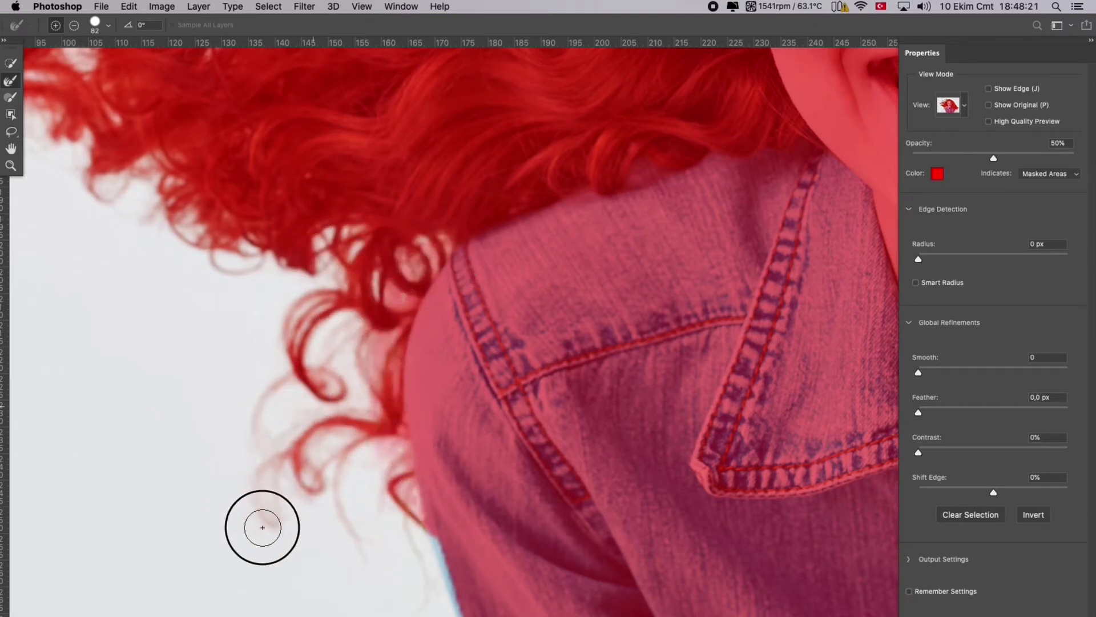
Step: Refine the remaining edges along the underside of the left-hand hair and between its upper strands
mouse_move(185, 220)
mouse_down()
mouse_move(152, 215)
mouse_move(189, 235)
mouse_up()
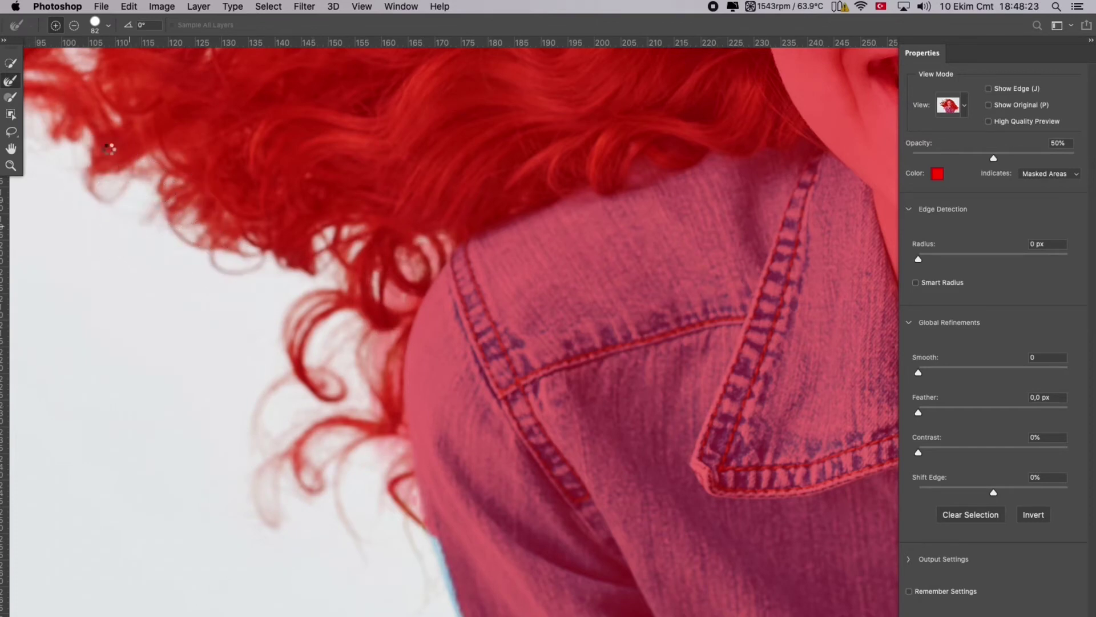
drag(103, 150, 533, 540)
drag(583, 285, 522, 495)
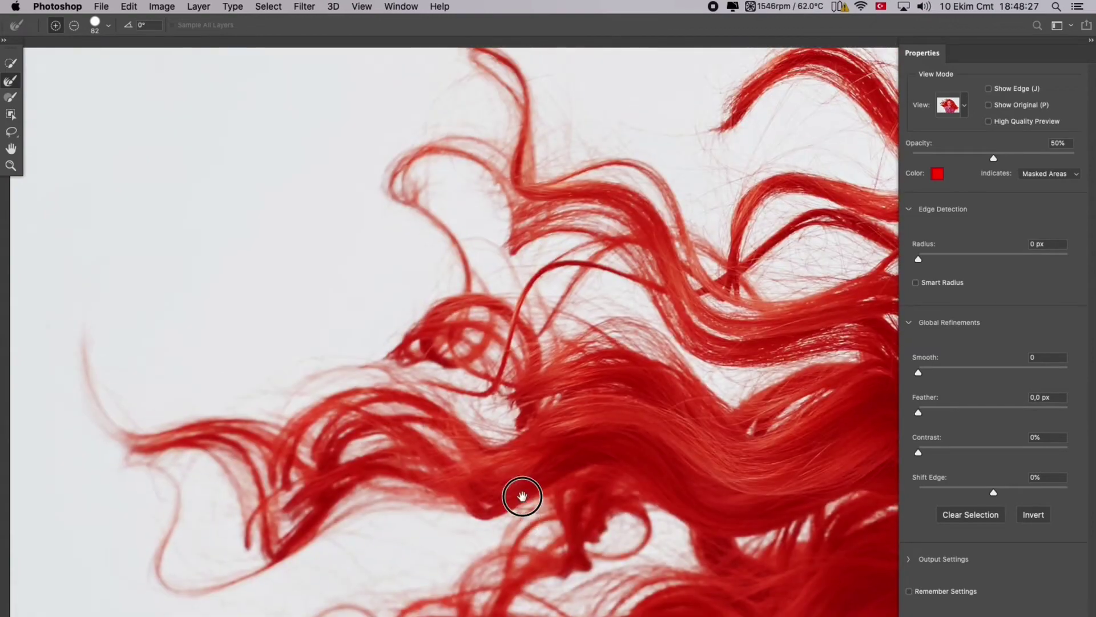
mouse_move(509, 326)
mouse_down()
mouse_move(538, 430)
mouse_move(215, 409)
mouse_move(539, 336)
mouse_move(242, 360)
mouse_move(384, 338)
mouse_move(443, 382)
mouse_move(296, 245)
mouse_move(489, 355)
mouse_move(526, 482)
mouse_move(392, 216)
mouse_move(474, 276)
mouse_move(552, 225)
mouse_up()
Step: Refine the gaps and fine wisps among the curls at the lower right of the hair
mouse_move(268, 364)
mouse_down()
mouse_move(291, 385)
mouse_move(306, 324)
mouse_move(262, 269)
mouse_move(246, 266)
mouse_move(232, 333)
mouse_move(270, 422)
mouse_move(282, 421)
mouse_move(296, 323)
mouse_move(263, 269)
mouse_move(291, 159)
mouse_move(370, 145)
mouse_move(379, 196)
mouse_move(468, 181)
mouse_move(528, 115)
mouse_move(445, 94)
mouse_move(318, 139)
mouse_move(299, 135)
mouse_up()
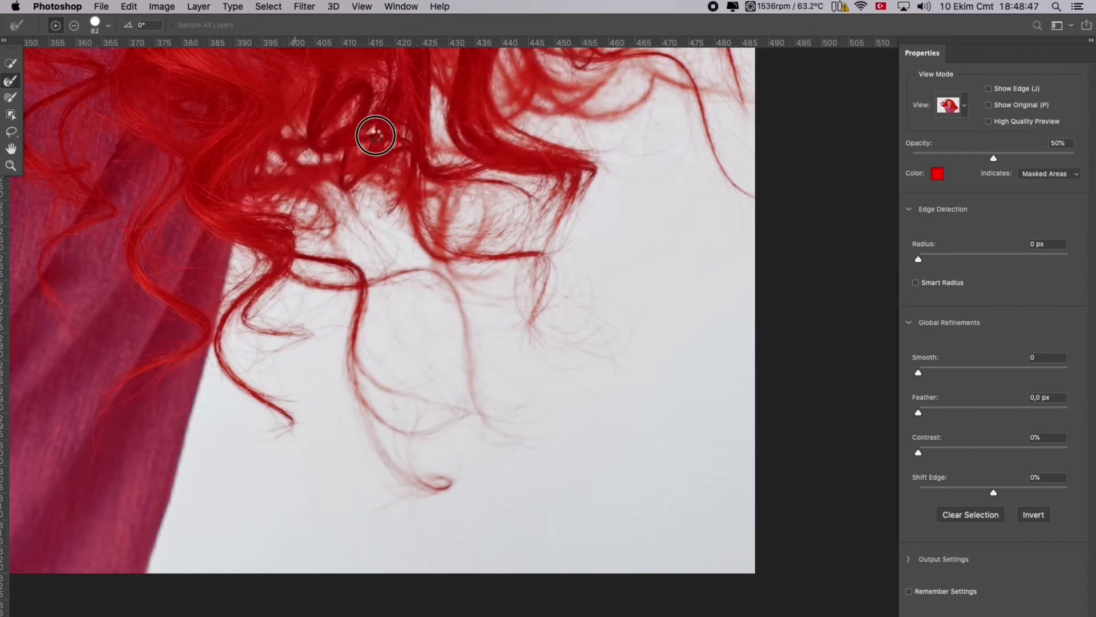
scroll(387, 222, up, 10)
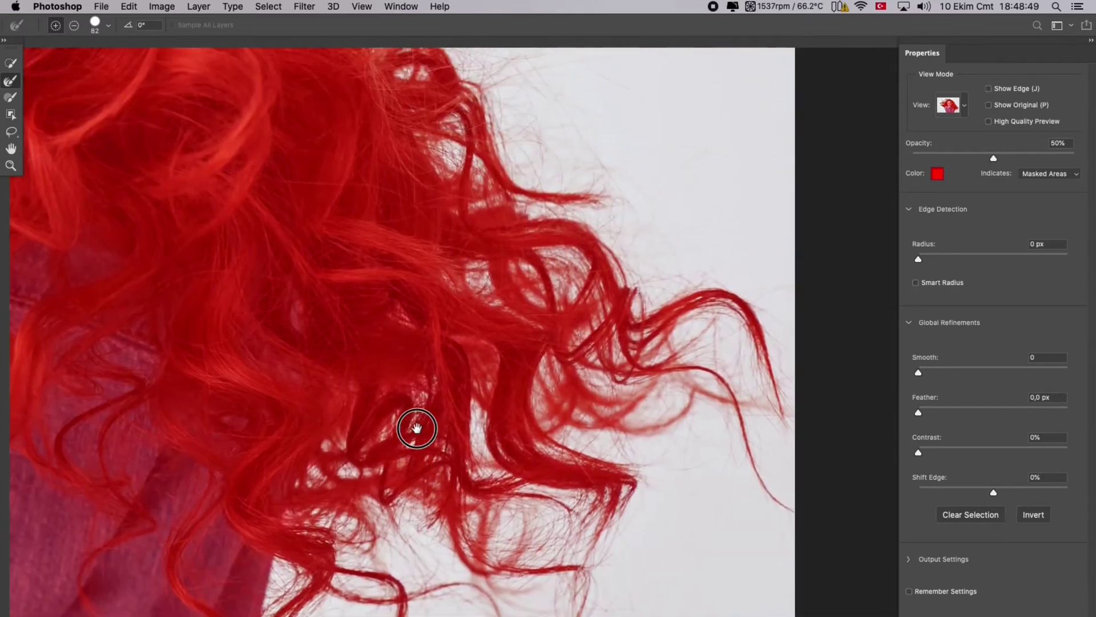
mouse_move(715, 530)
mouse_down()
mouse_move(540, 394)
mouse_move(482, 371)
mouse_move(485, 337)
mouse_move(459, 360)
mouse_move(461, 275)
mouse_move(497, 281)
mouse_move(543, 267)
mouse_move(615, 405)
mouse_up()
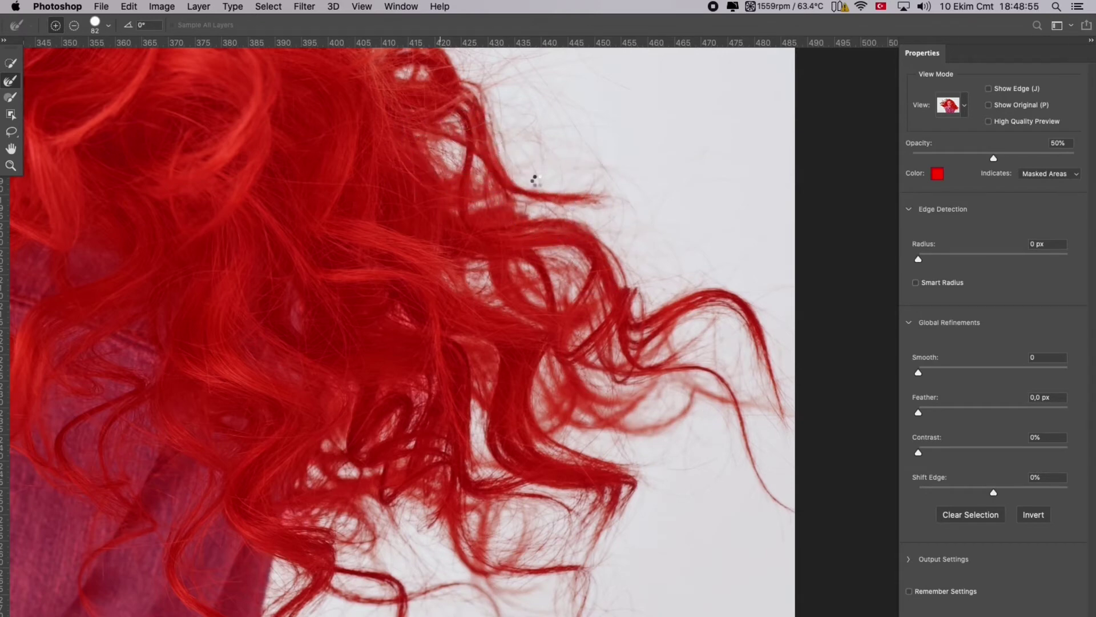
drag(531, 165, 574, 394)
Step: Apply the refined edges as a selection and leave the Select and Mask workspace
key(super+minus)
key(super+minus)
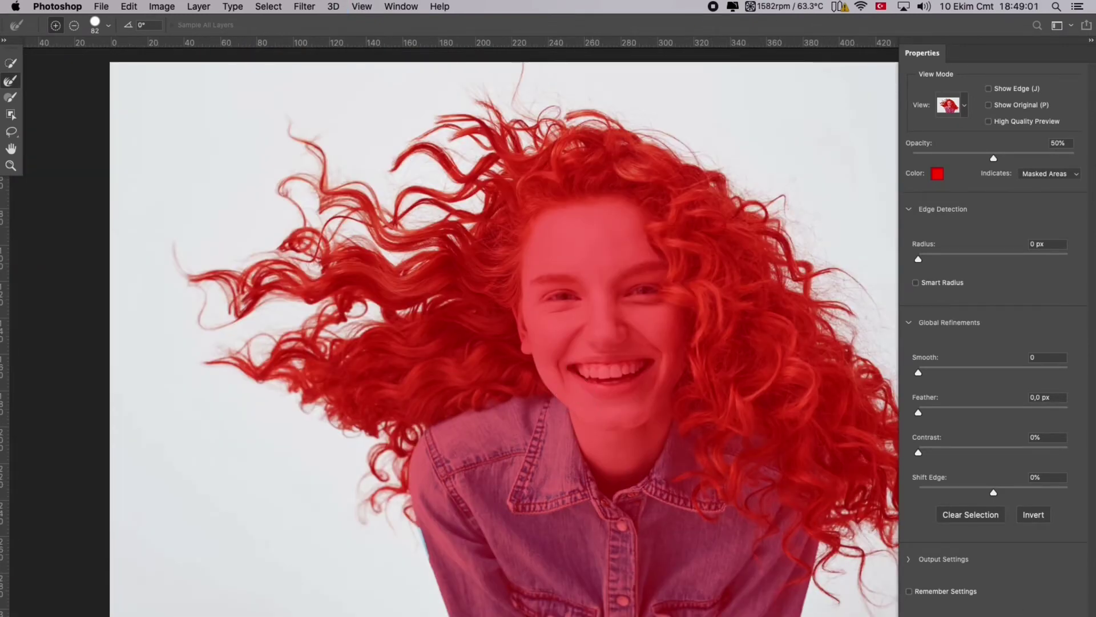
key(Return)
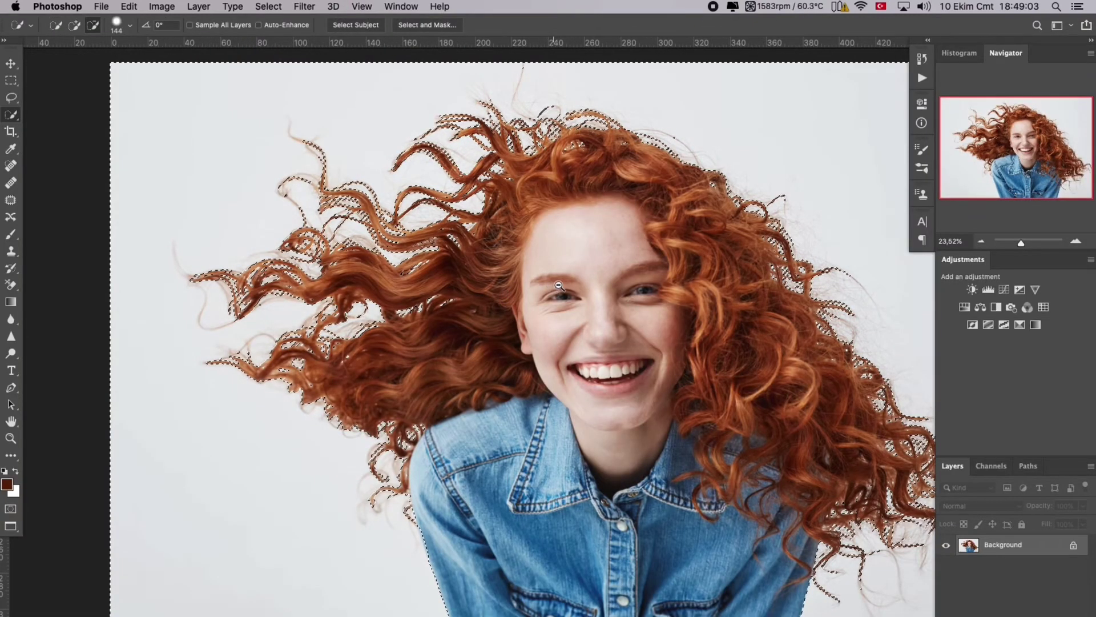
Step: Invert the selection and cut the woman out of the Background layer
scroll(557, 286, down, 2)
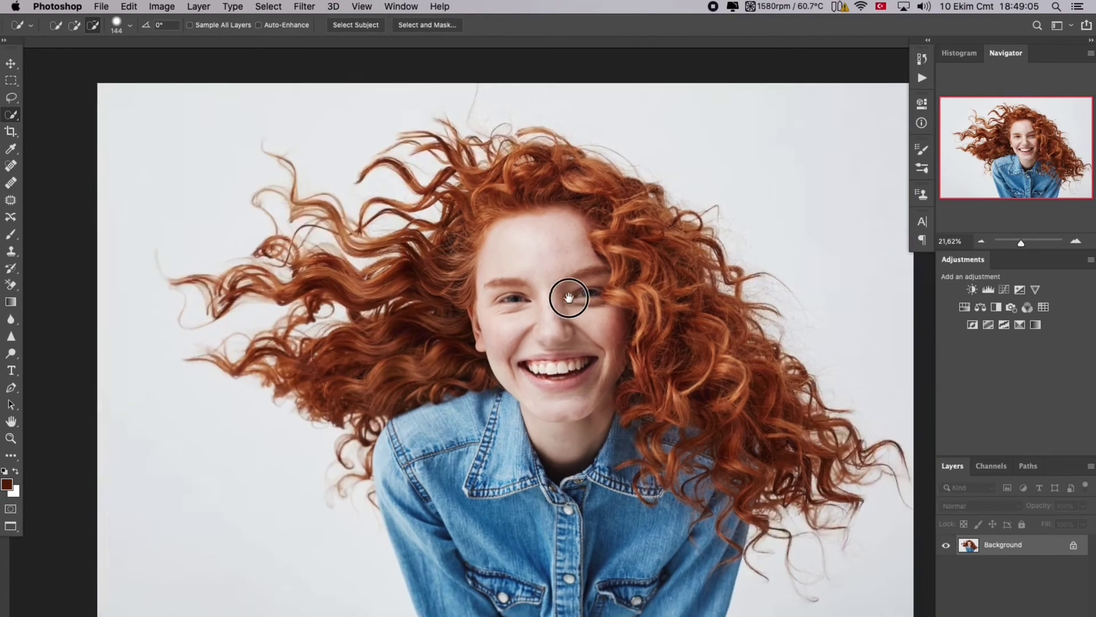
drag(570, 294, 542, 295)
key(super+r)
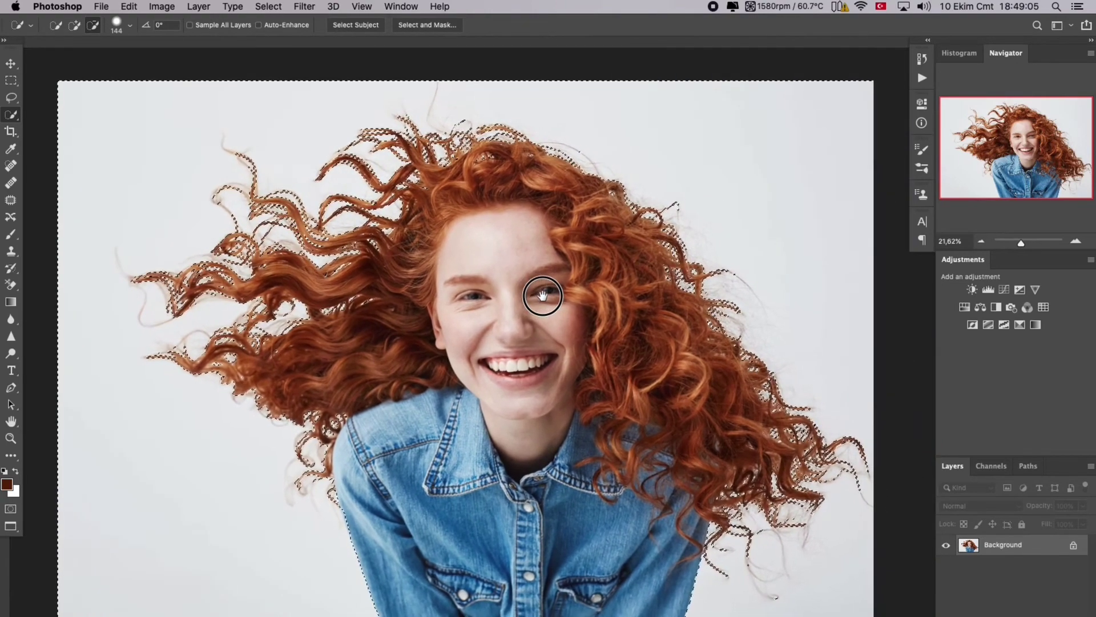
key(super+r)
click(269, 6)
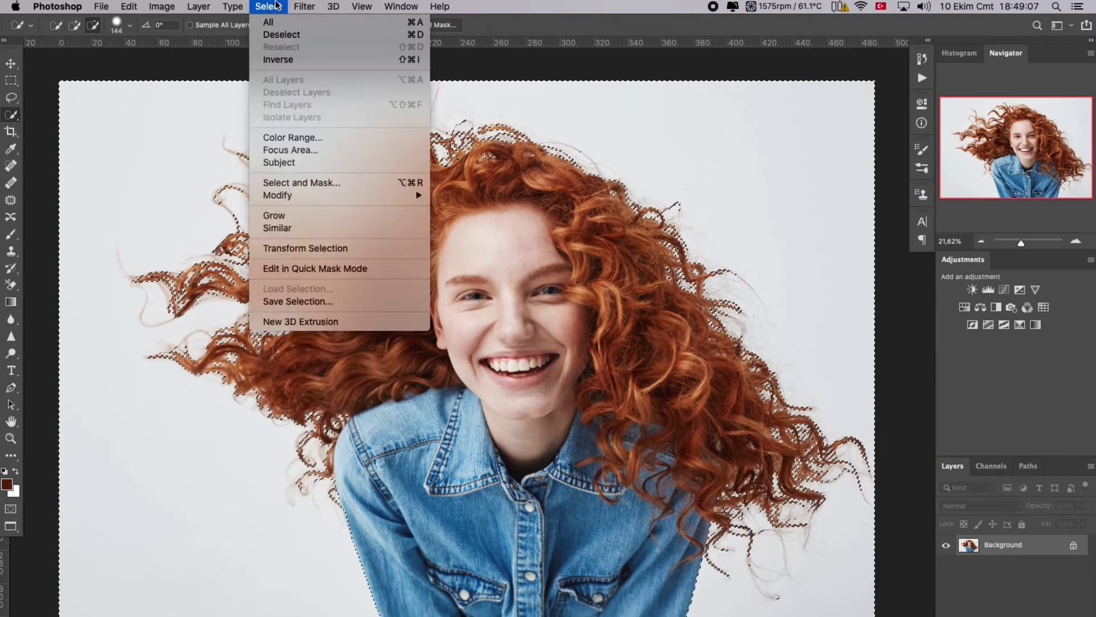
click(293, 58)
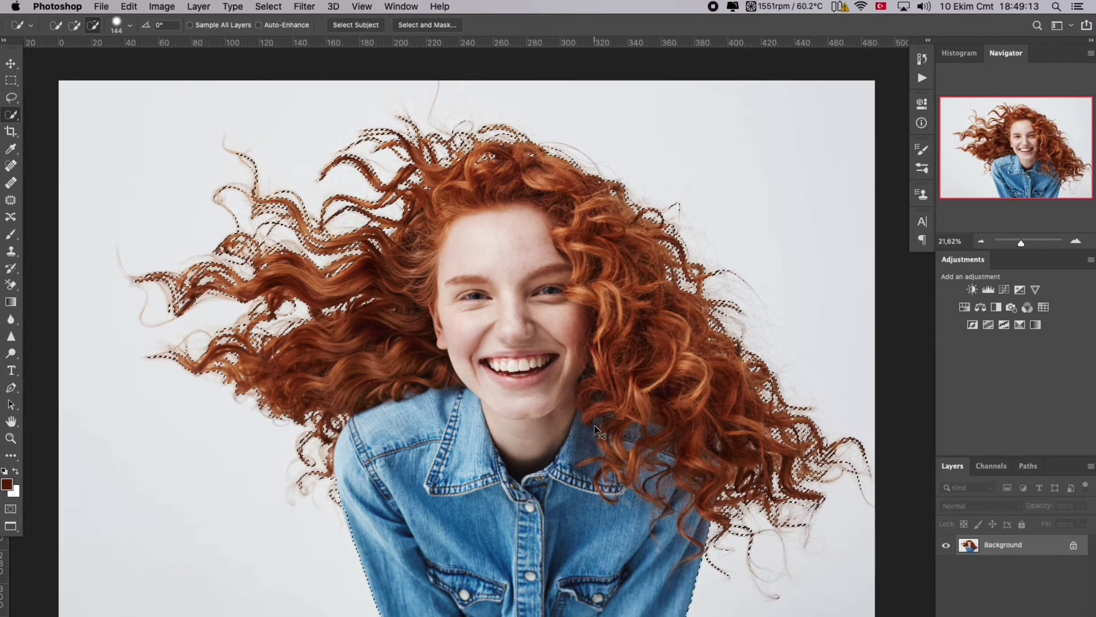
key(super+BackSpace)
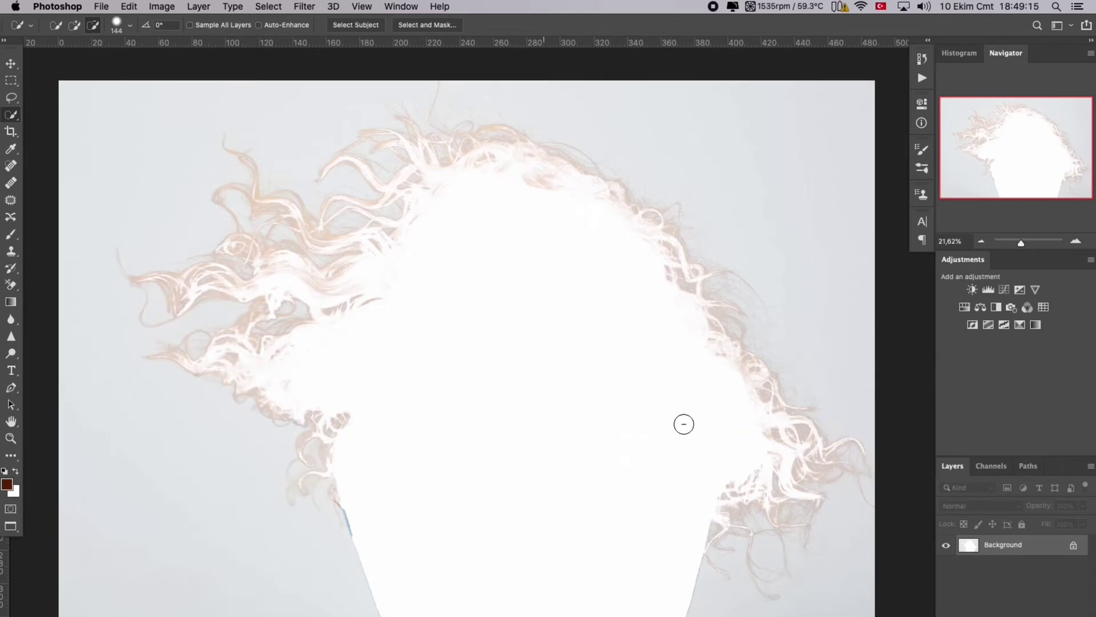
Step: Add a new layer filled with black and paste the cut-out woman onto a layer above it
click(1091, 466)
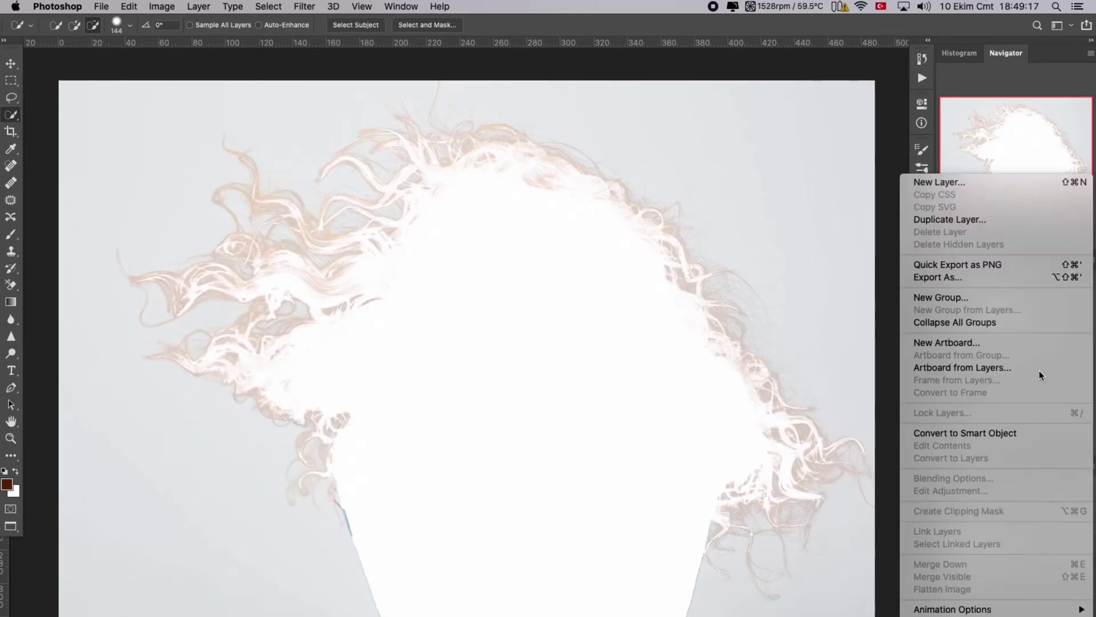
click(970, 184)
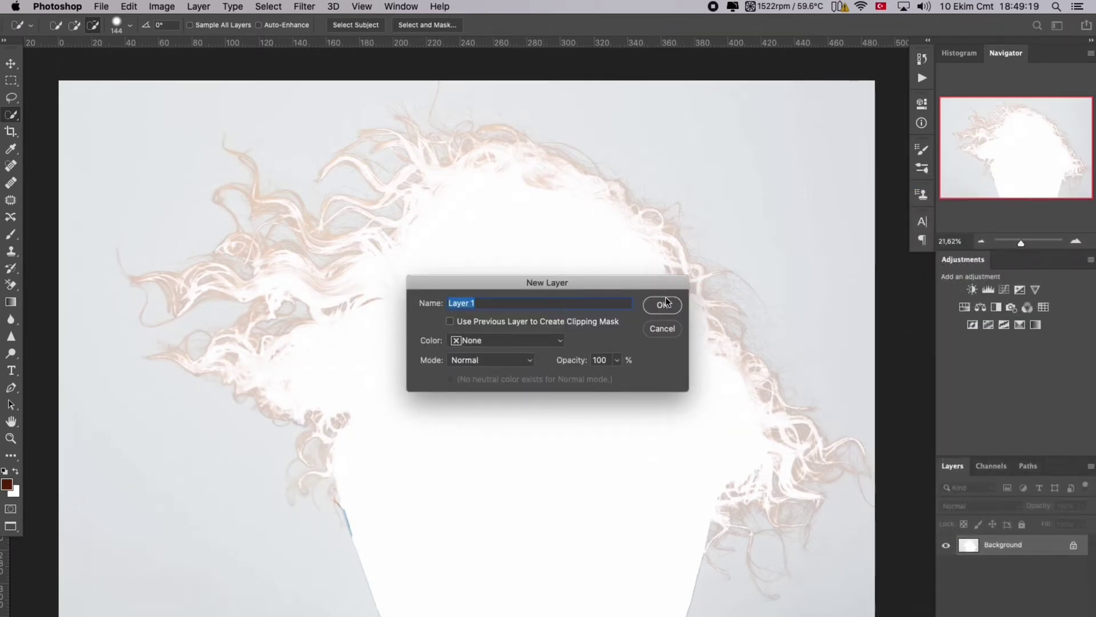
click(664, 303)
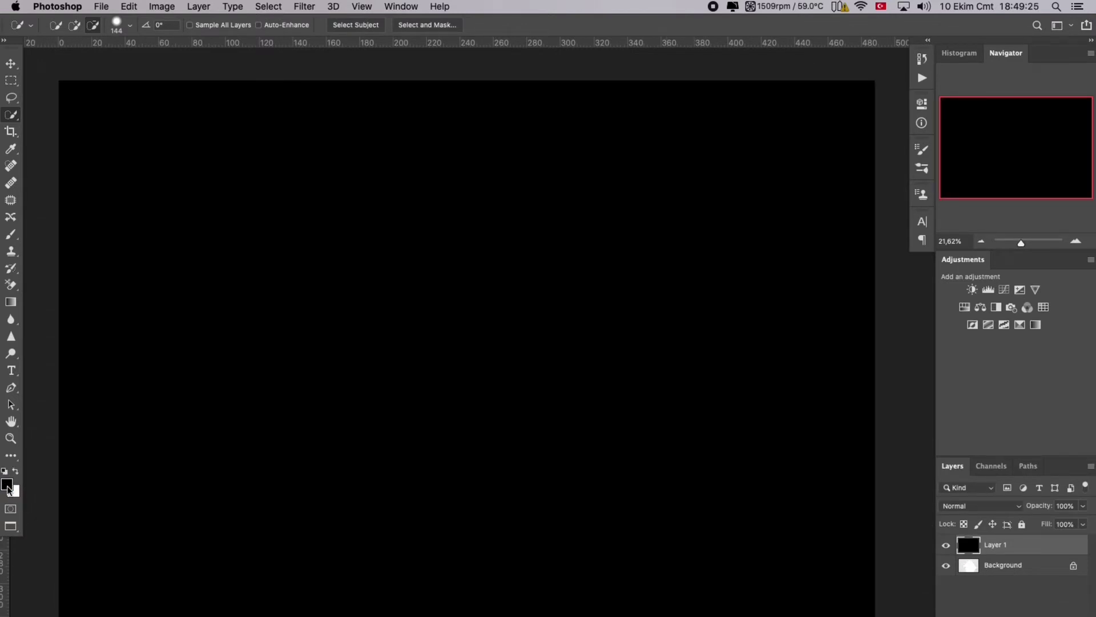
key(super+v)
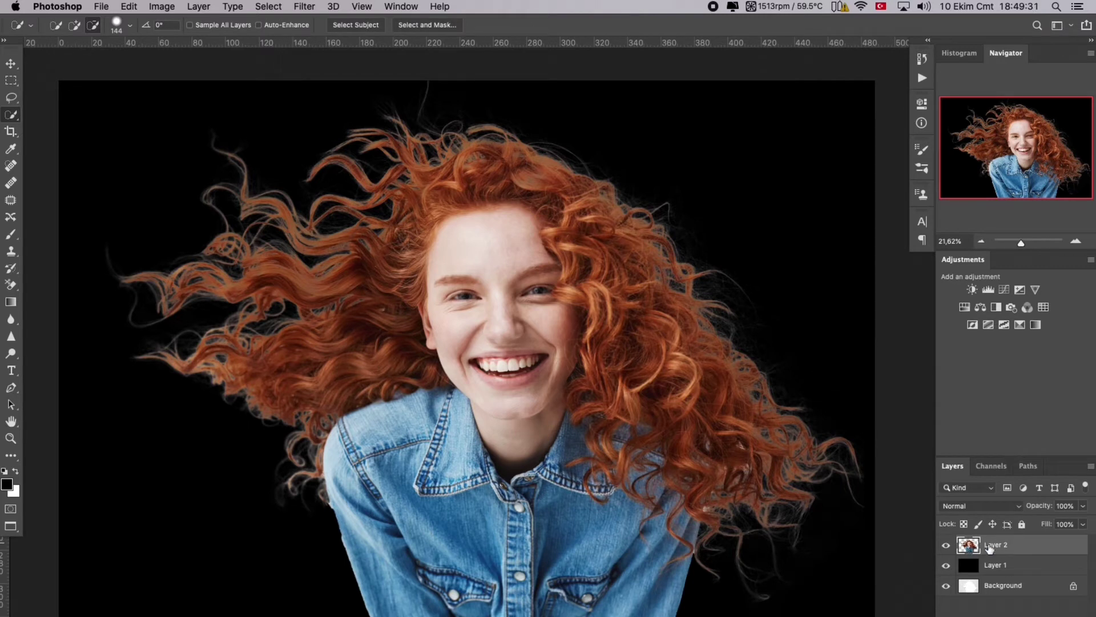
Step: Lock the transparent pixels of the woman's layer and set the Brush tool's foreground colour to a brown sampled from the left-hand hair
click(965, 524)
click(13, 117)
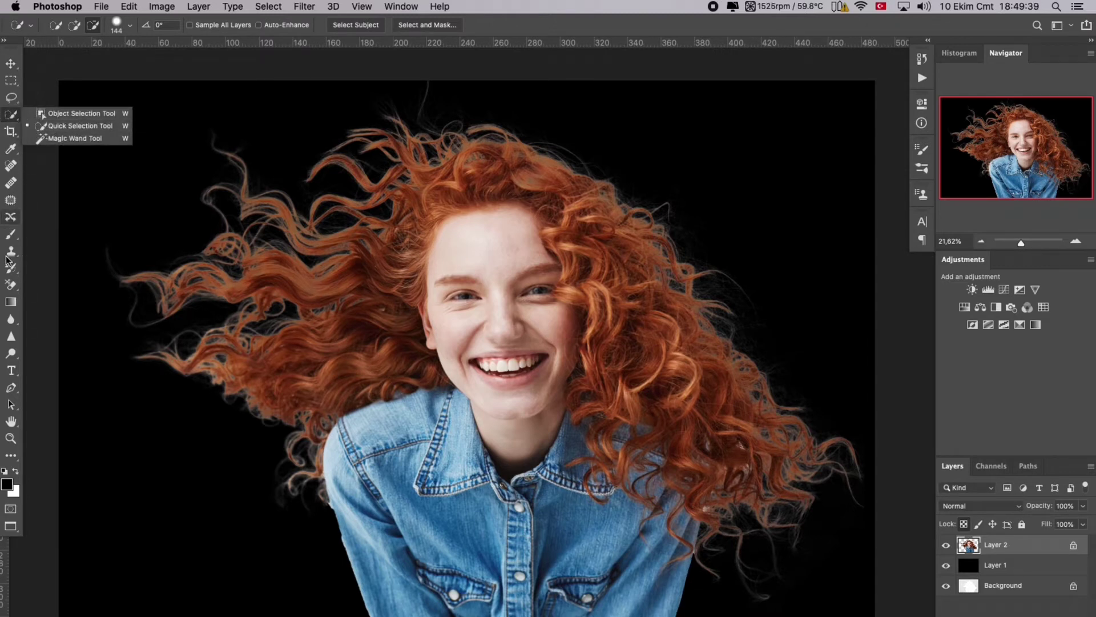
click(8, 235)
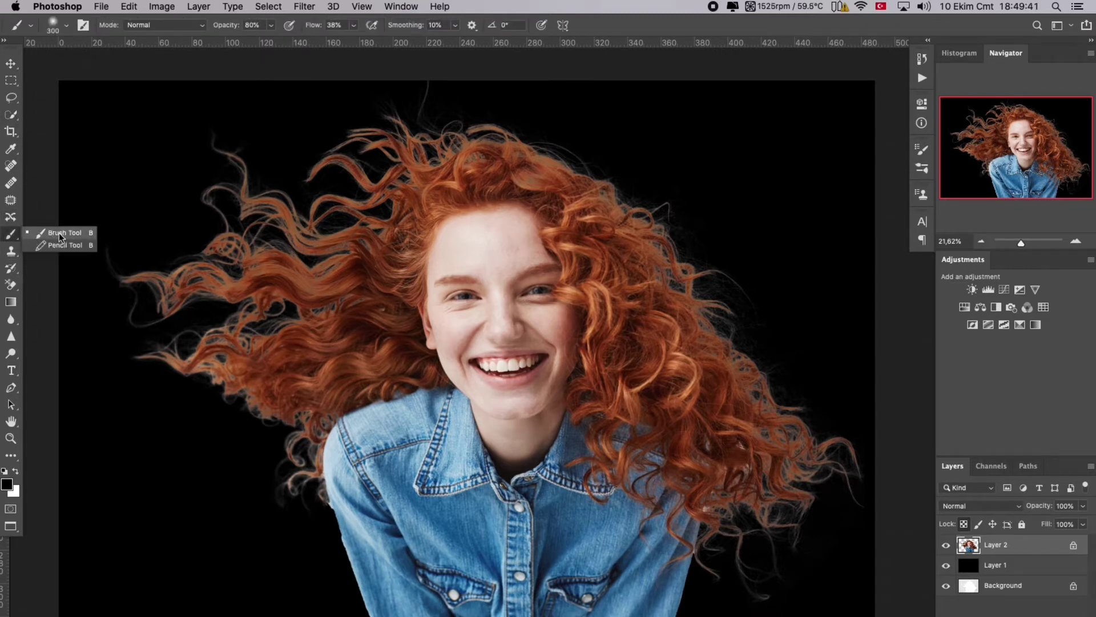
click(6, 486)
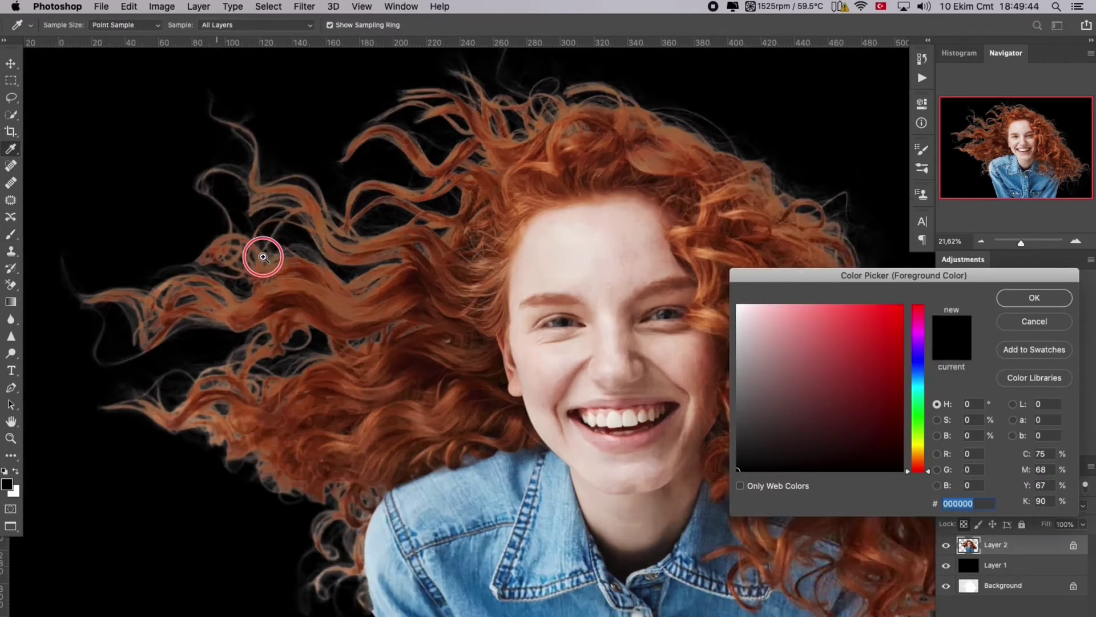
drag(262, 252, 287, 272)
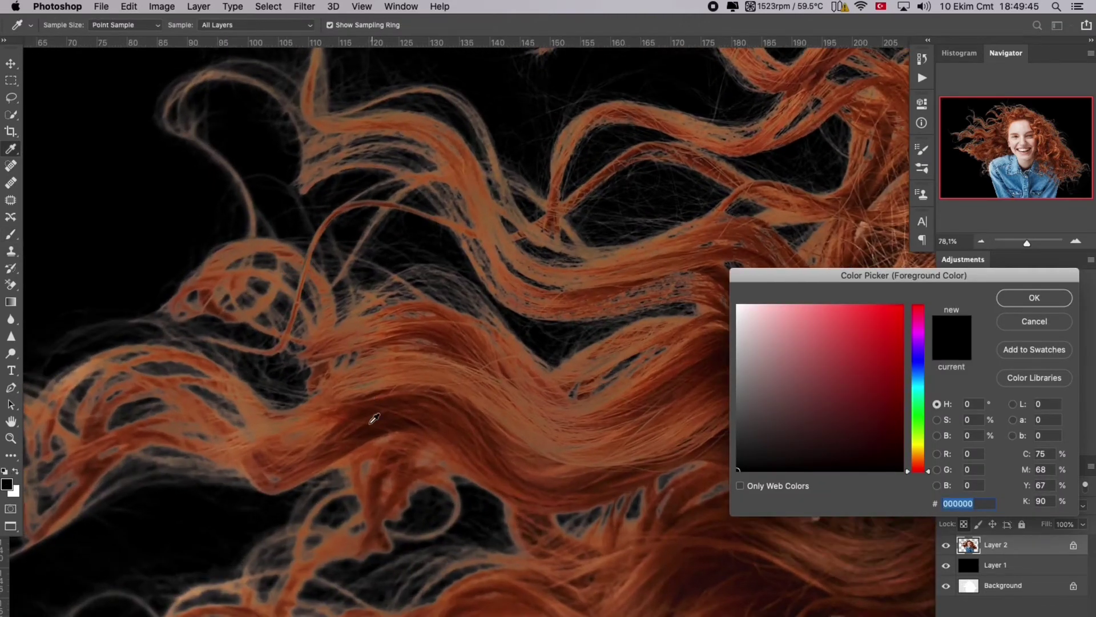
click(314, 434)
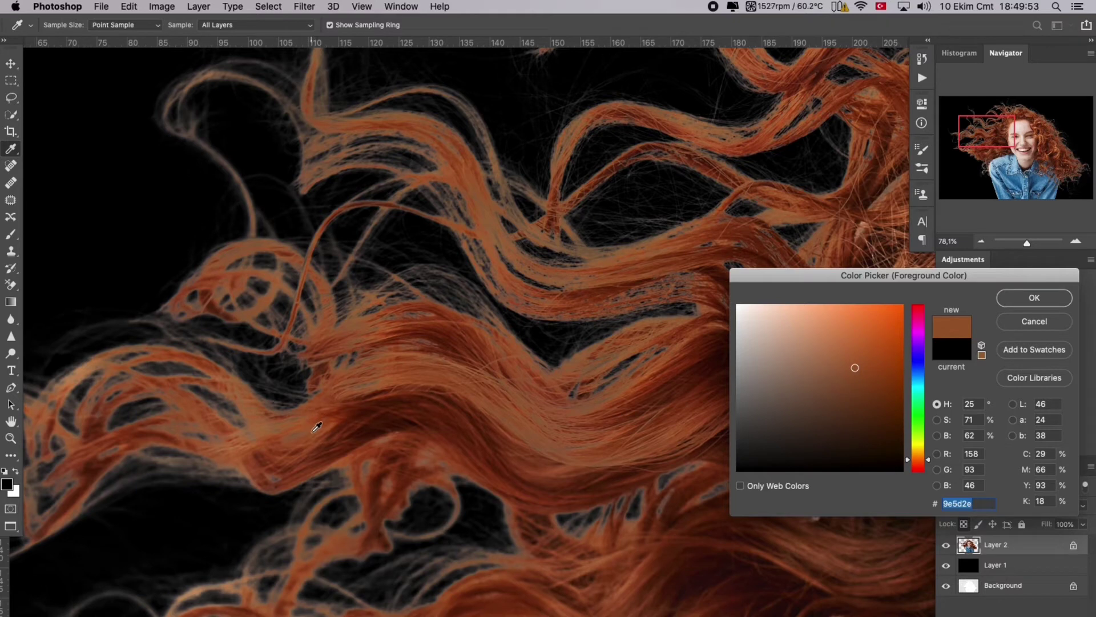
click(313, 432)
click(1022, 294)
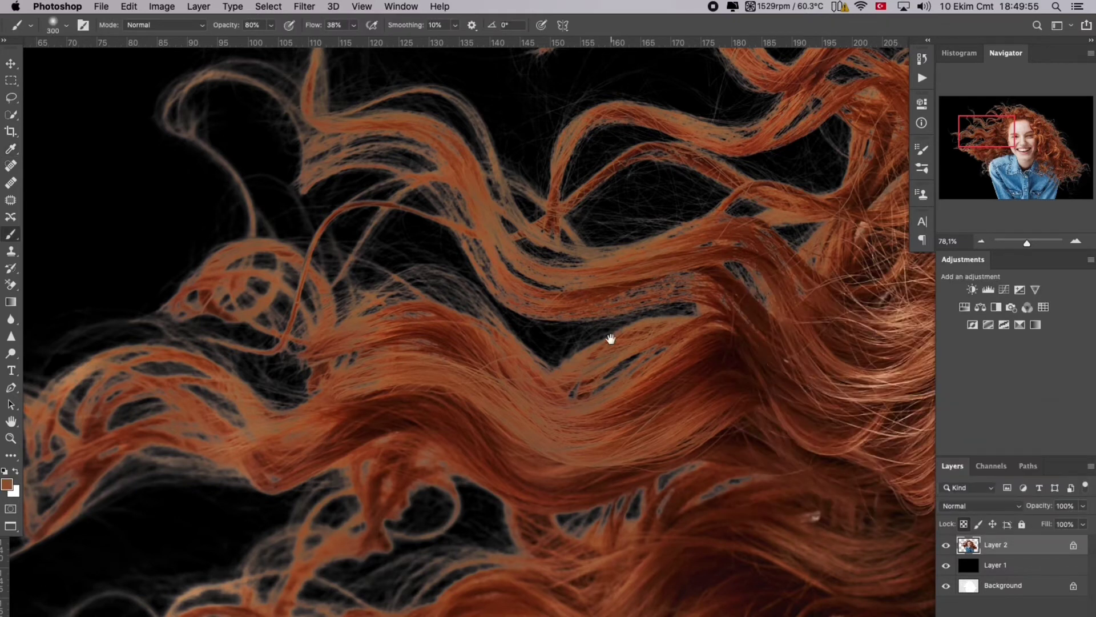
alt+click(541, 365)
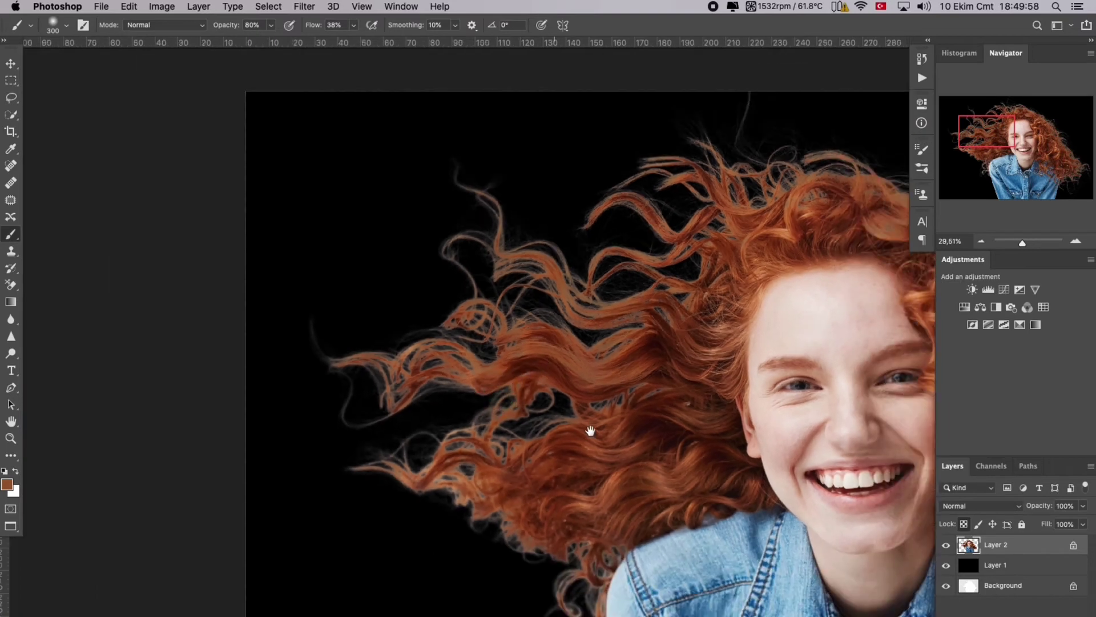
drag(587, 431, 461, 282)
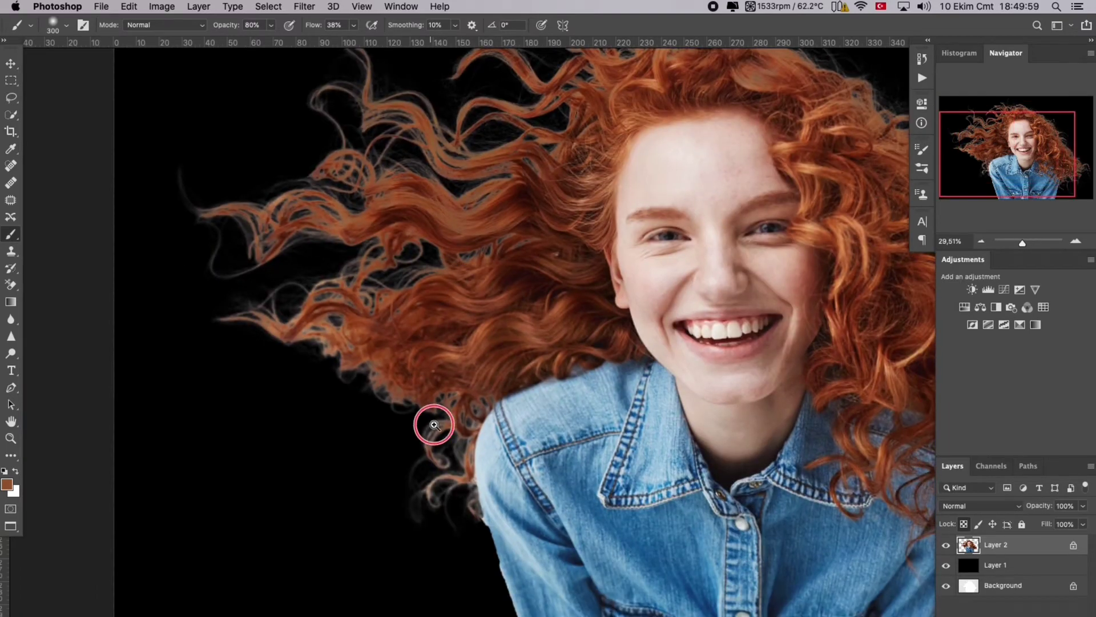
scroll(428, 420, up, 3)
key(super+r)
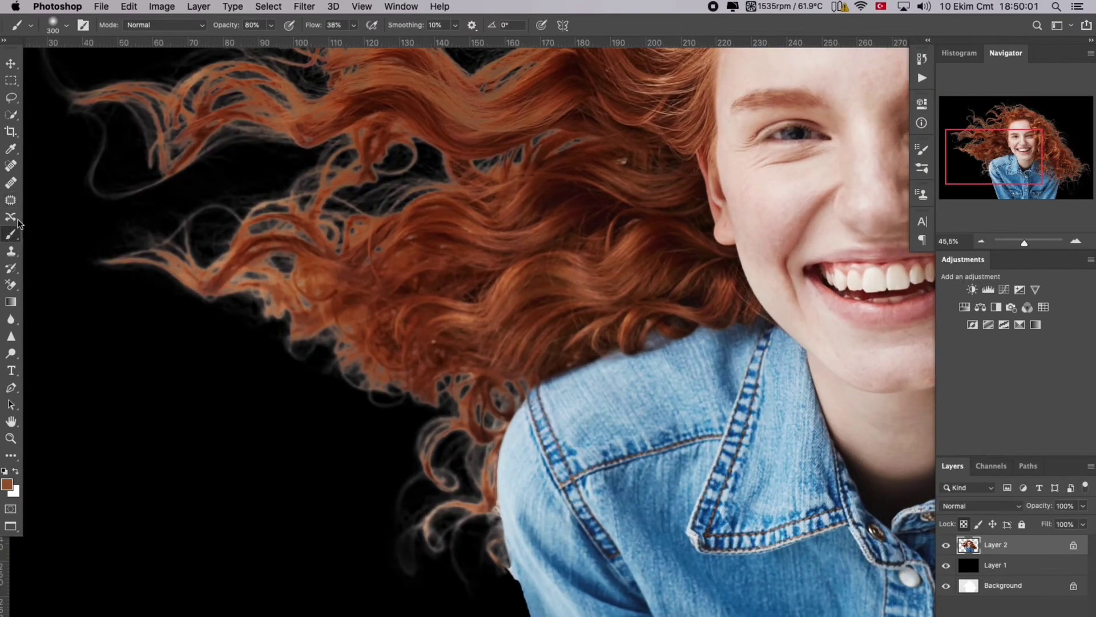
Step: Set the brush size to 172 px and paint the sampled brown over the pale fringes of the lower and middle left-hand hair
click(65, 27)
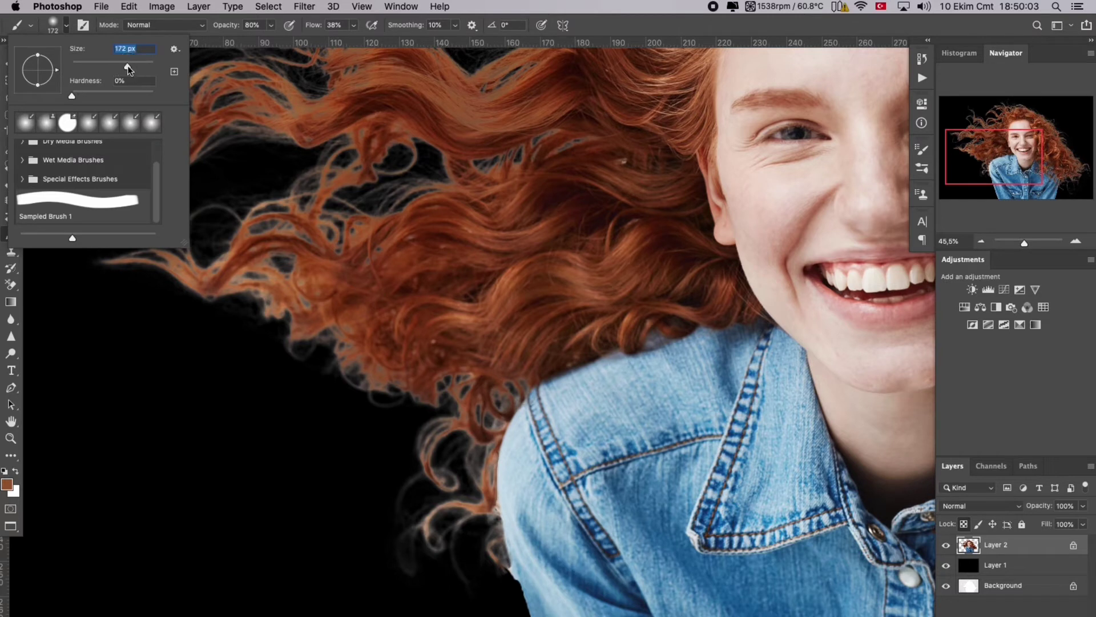
key(Return)
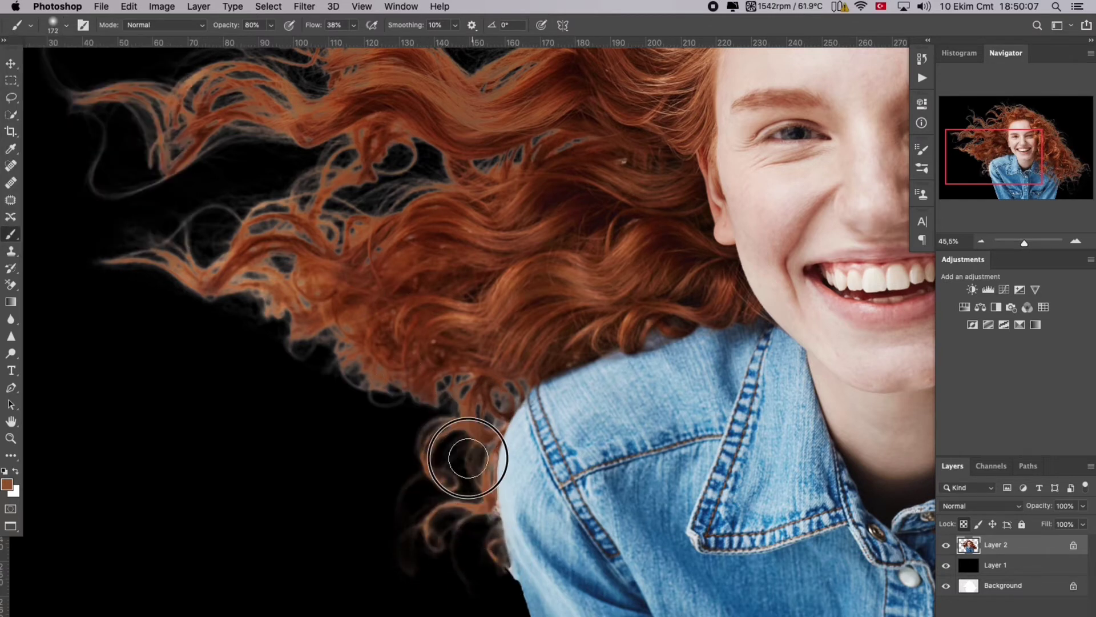
mouse_move(465, 392)
mouse_down()
mouse_move(392, 407)
mouse_move(334, 386)
mouse_move(343, 339)
mouse_move(327, 343)
mouse_move(297, 281)
mouse_move(226, 294)
mouse_move(127, 244)
mouse_move(109, 247)
mouse_move(203, 209)
mouse_move(198, 244)
mouse_move(308, 202)
mouse_move(363, 211)
mouse_move(363, 227)
mouse_move(461, 185)
mouse_move(390, 164)
mouse_move(395, 135)
mouse_move(356, 187)
mouse_move(356, 163)
mouse_move(354, 174)
mouse_move(223, 204)
mouse_move(196, 252)
mouse_move(142, 268)
mouse_move(231, 229)
mouse_move(175, 172)
mouse_move(193, 103)
mouse_move(165, 106)
mouse_move(126, 84)
mouse_move(204, 77)
mouse_move(322, 92)
mouse_move(284, 110)
mouse_move(309, 134)
mouse_move(349, 142)
mouse_move(383, 194)
mouse_move(549, 142)
mouse_move(636, 179)
mouse_move(548, 178)
mouse_up()
drag(460, 157, 475, 377)
key(super+r)
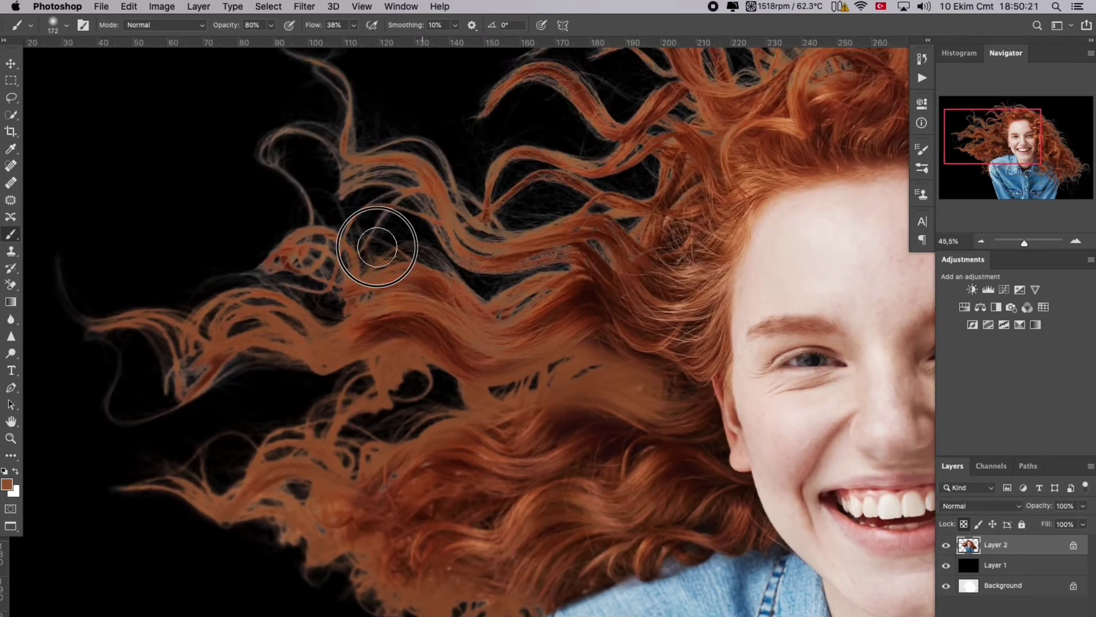
Step: Paint the brown over the pale edges of the upper left-hand strands and the crown of the head
mouse_move(289, 221)
mouse_down()
mouse_move(217, 294)
mouse_move(336, 143)
mouse_move(244, 135)
mouse_move(249, 180)
mouse_move(225, 177)
mouse_move(353, 158)
mouse_move(439, 180)
mouse_move(447, 254)
mouse_move(484, 215)
mouse_move(470, 188)
mouse_move(483, 174)
mouse_move(339, 109)
mouse_move(283, 107)
mouse_up()
scroll(371, 131, up, 5)
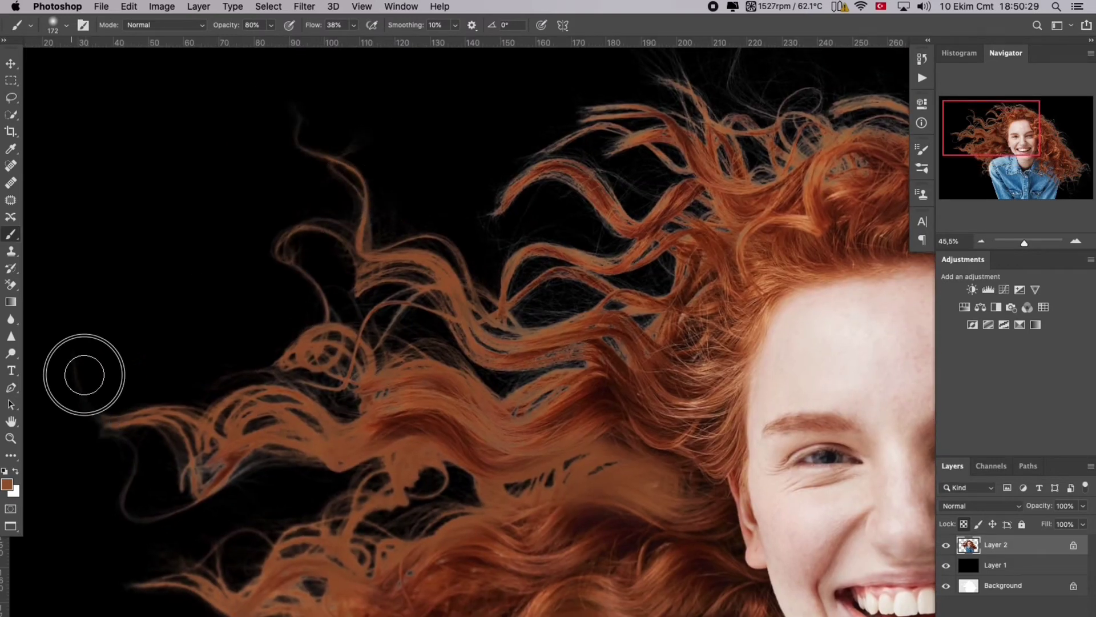
mouse_move(472, 188)
mouse_down()
mouse_move(473, 308)
mouse_move(551, 314)
mouse_move(541, 321)
mouse_move(608, 289)
mouse_move(530, 380)
mouse_move(548, 383)
mouse_move(482, 391)
mouse_move(465, 354)
mouse_move(418, 336)
mouse_move(661, 306)
mouse_move(621, 242)
mouse_up()
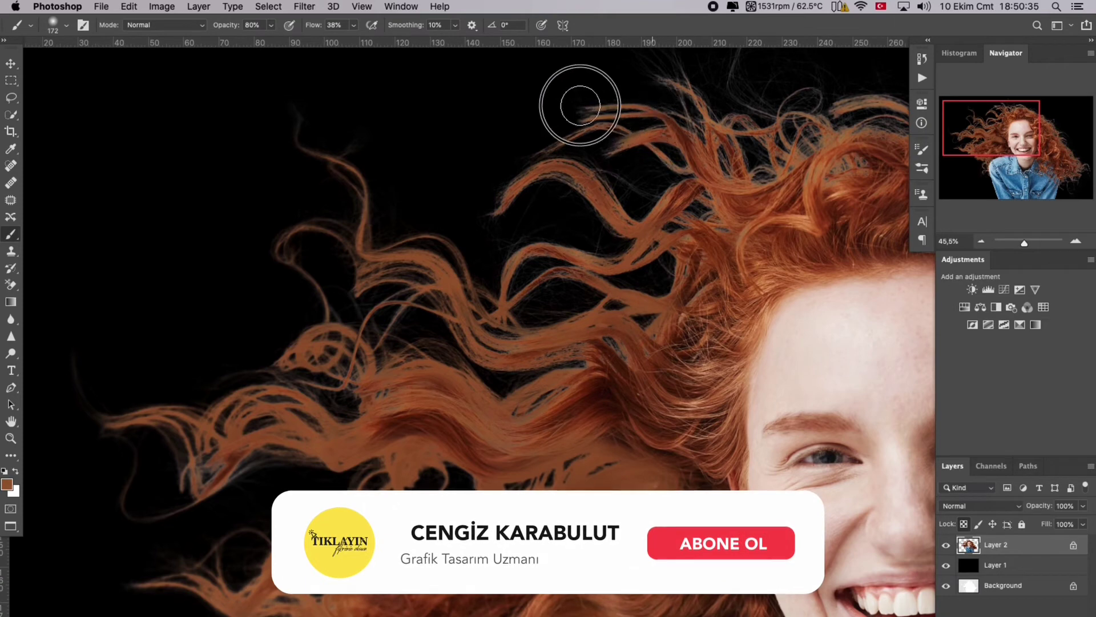
drag(650, 125, 521, 188)
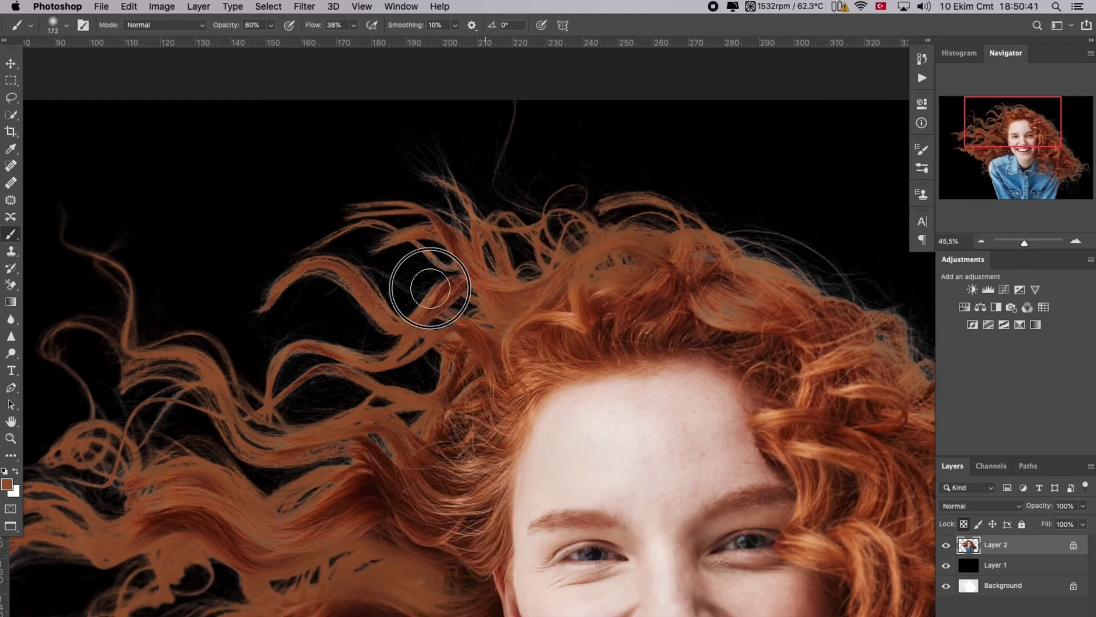
Step: Paint the brown over the pale outer fringes of the right-hand curls, from the crown down to the lowest strands
scroll(749, 245, right, 8)
scroll(749, 245, down, 3)
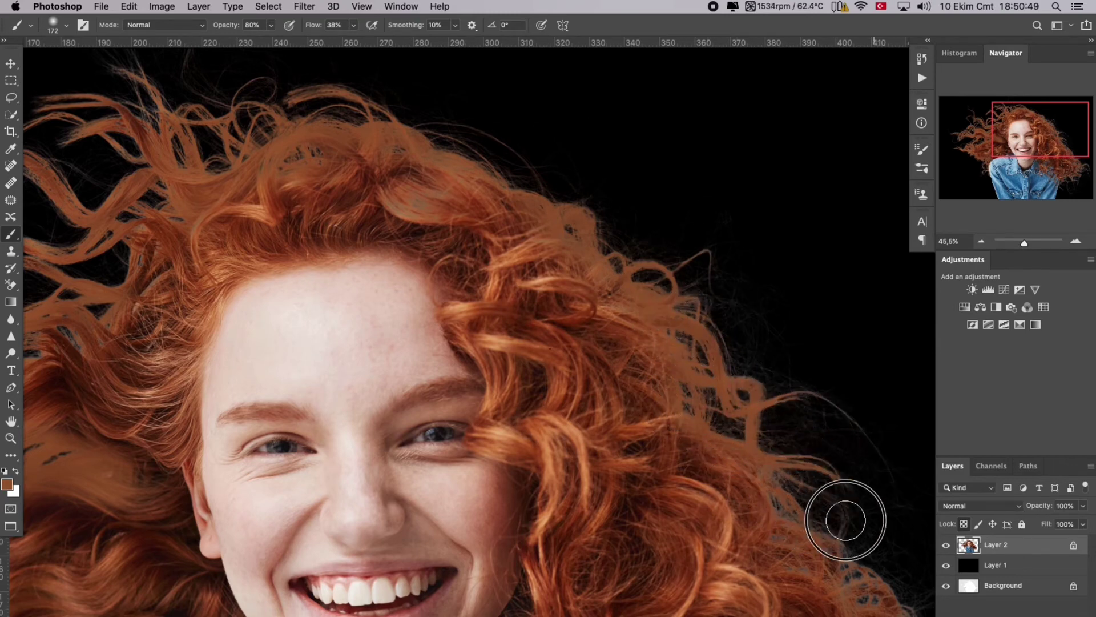
drag(837, 504, 577, 325)
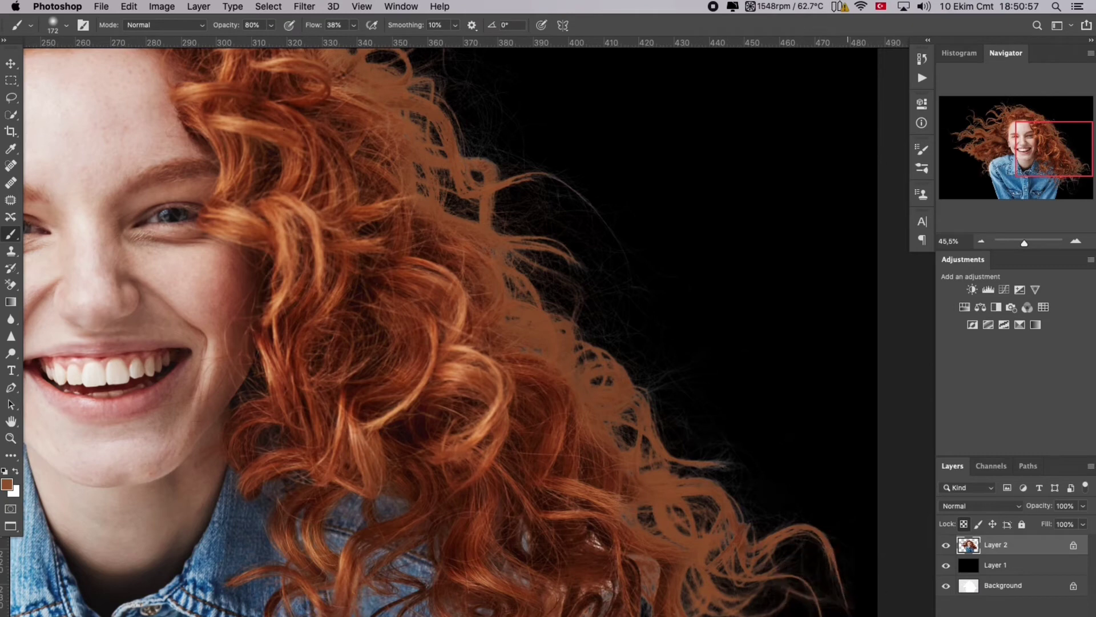
drag(822, 613, 734, 404)
mouse_move(594, 520)
mouse_down()
mouse_move(497, 460)
mouse_move(455, 452)
mouse_move(423, 469)
mouse_move(425, 440)
mouse_move(430, 505)
mouse_move(413, 567)
mouse_move(472, 587)
mouse_up()
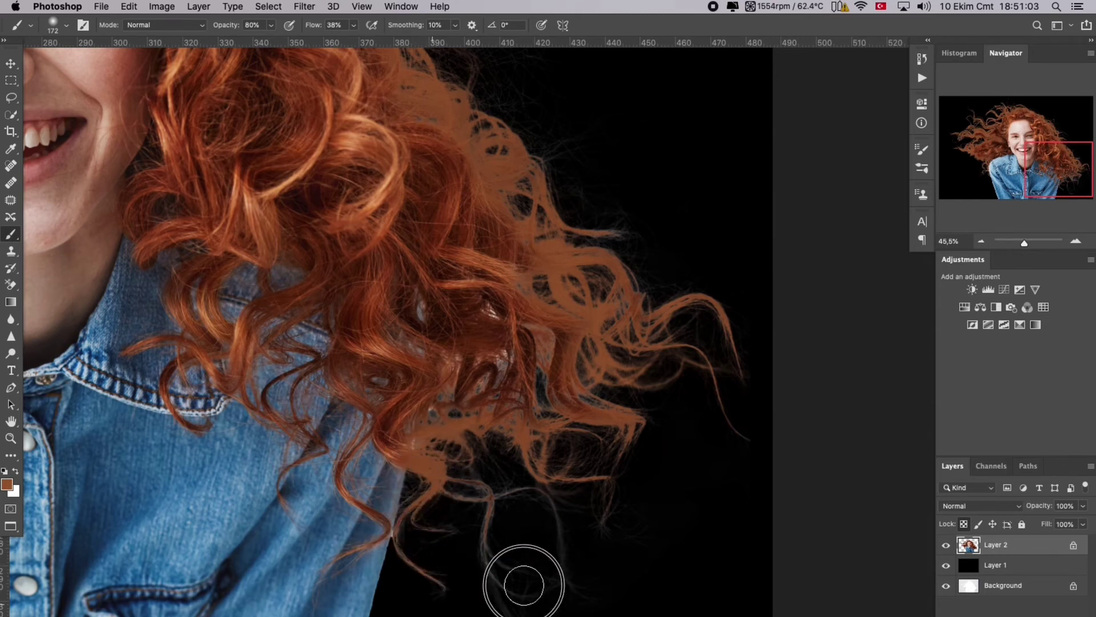
mouse_move(555, 600)
mouse_down()
mouse_move(495, 560)
mouse_move(525, 467)
mouse_move(481, 432)
mouse_move(515, 367)
mouse_move(506, 378)
mouse_move(501, 324)
mouse_move(623, 392)
mouse_move(729, 359)
mouse_move(584, 132)
mouse_move(587, 254)
mouse_up()
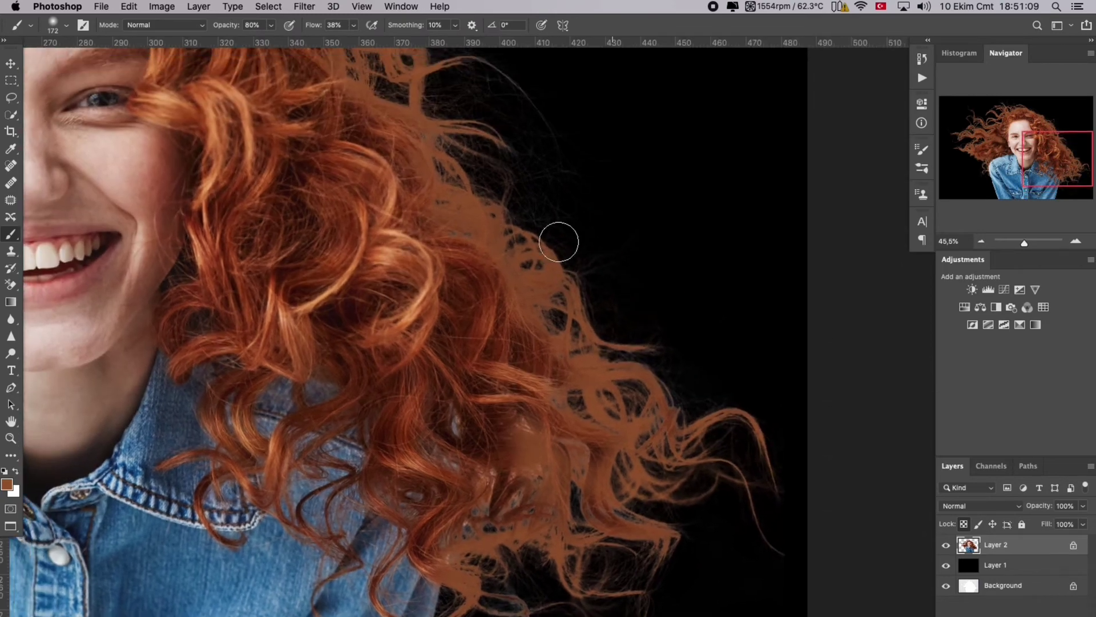
Step: Touch up the remaining pale wisps along the outer right-hand curls and the top of the head with the same brown
drag(556, 120, 521, 291)
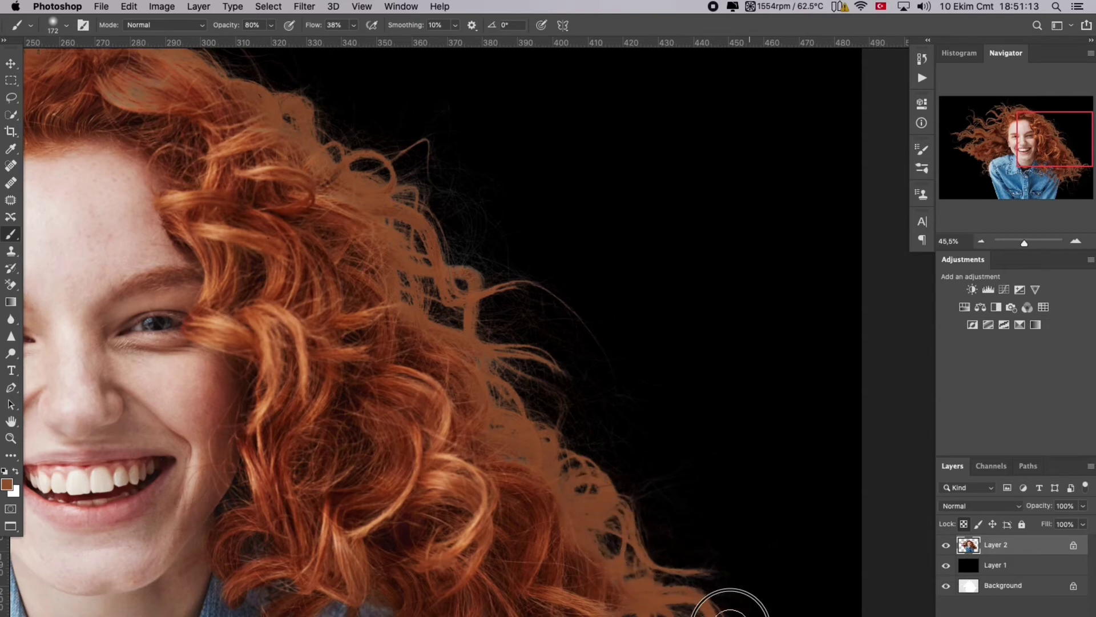
drag(477, 257, 656, 404)
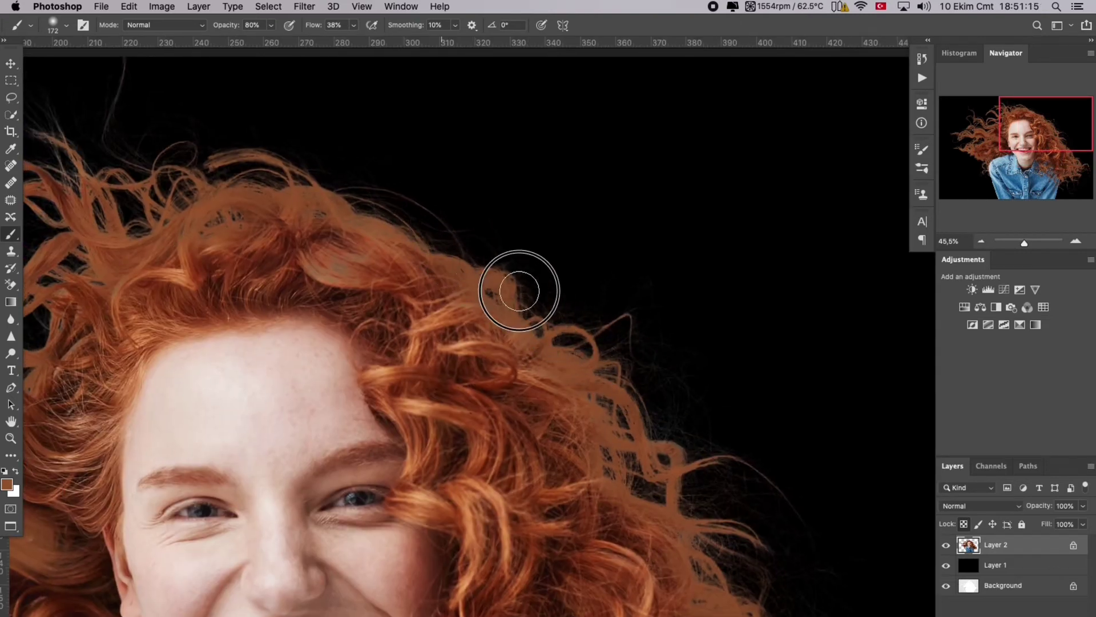
drag(364, 206, 614, 221)
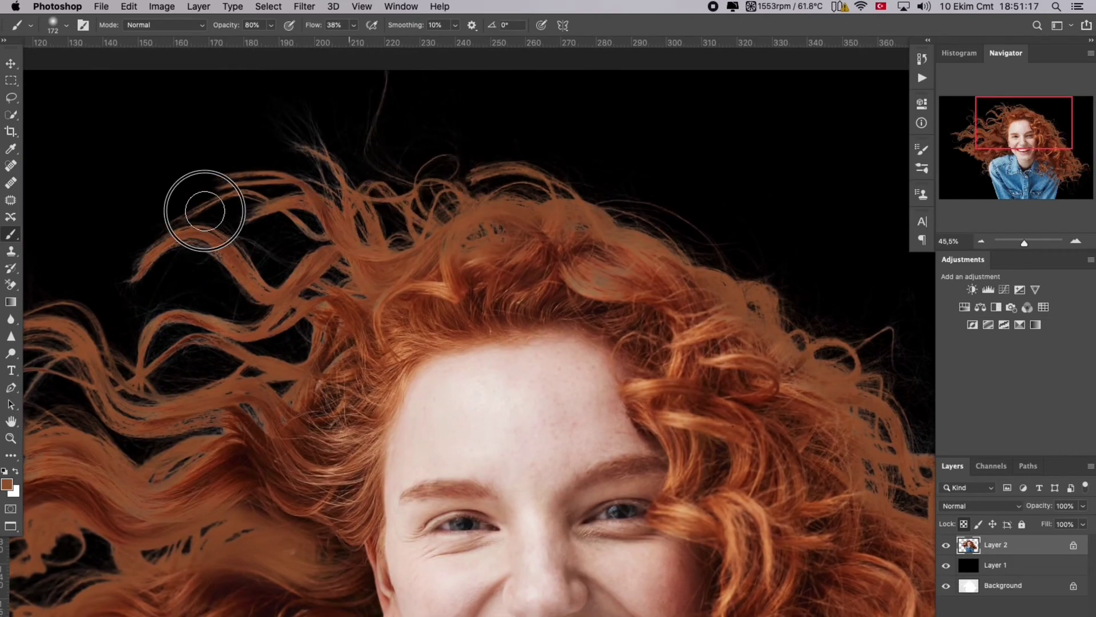
Step: Go over the left-hand strands again in brown, from the top flyaways down to the curls by the shoulder
drag(235, 211, 474, 183)
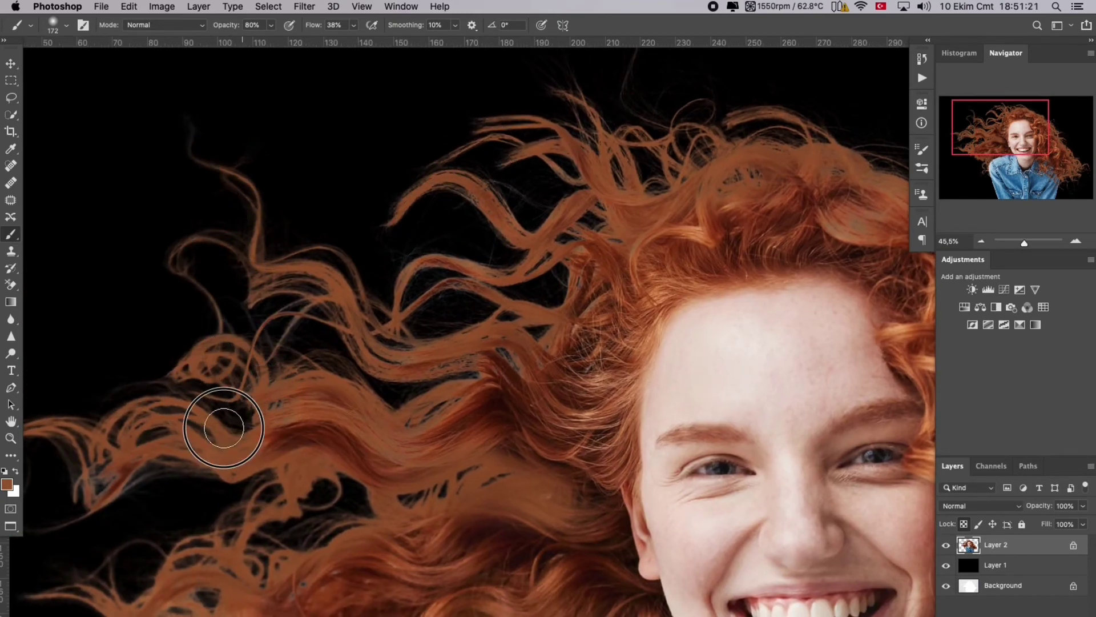
drag(223, 428, 391, 367)
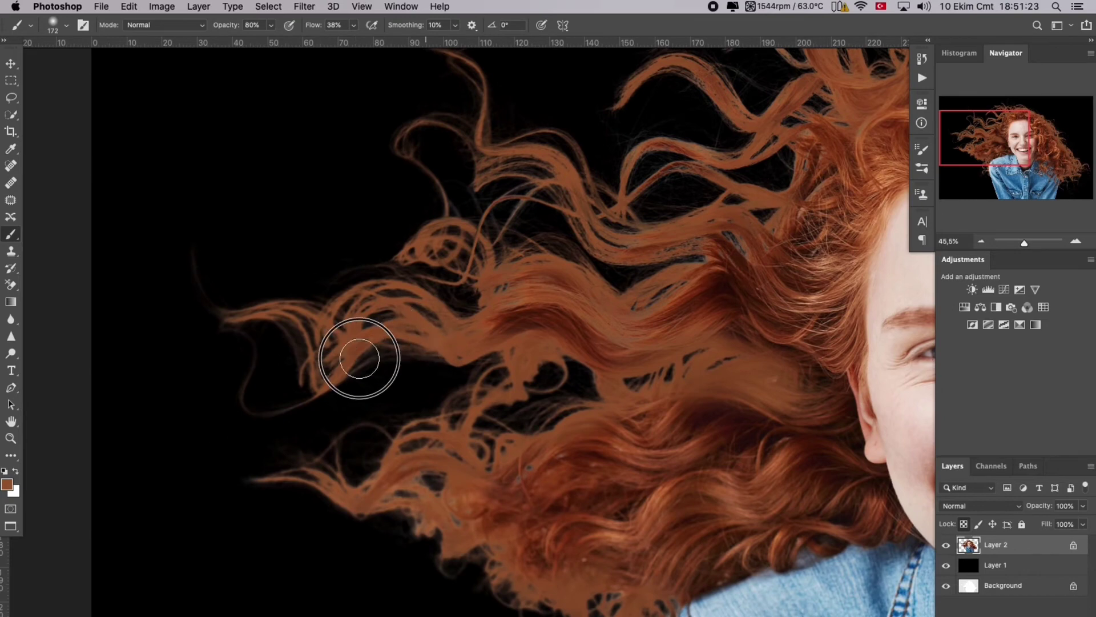
drag(434, 377, 474, 248)
mouse_move(470, 366)
mouse_down()
mouse_move(543, 411)
mouse_move(627, 508)
mouse_move(636, 452)
mouse_up()
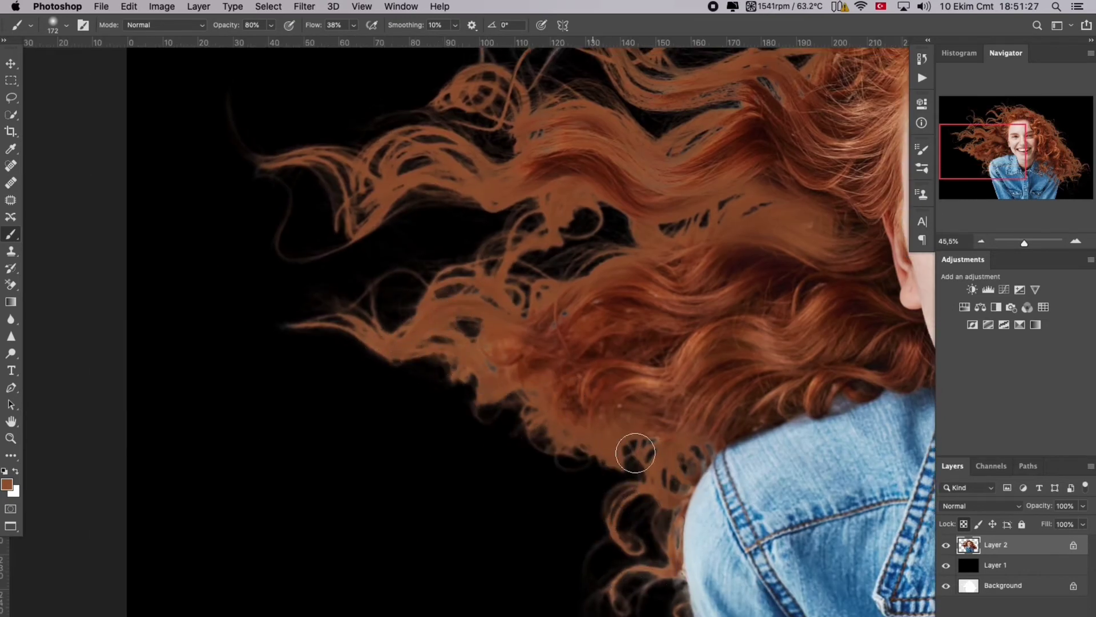
drag(678, 421, 507, 399)
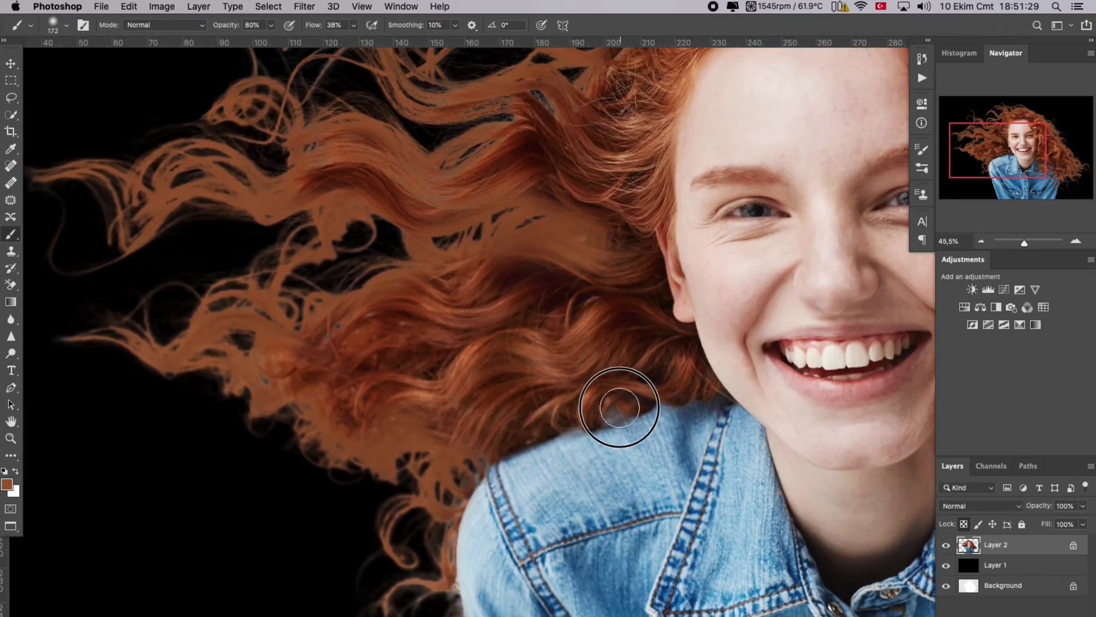
Step: Set the foreground colour to dark brown #582410 sampled from the hair and enlarge the brush to 428 px
scroll(473, 358, up, 10)
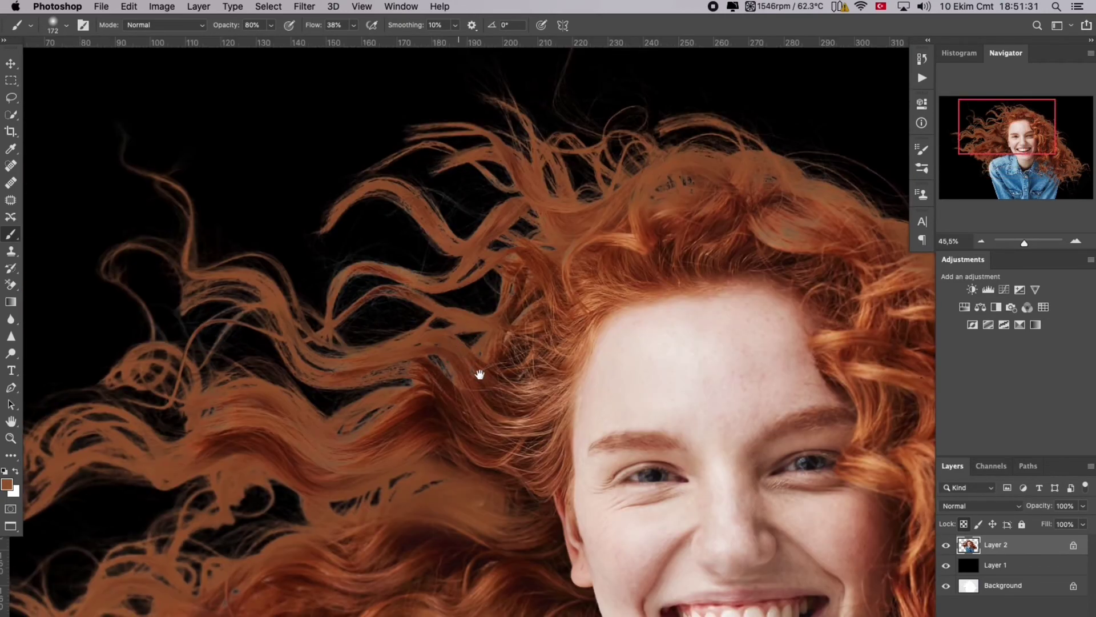
click(7, 484)
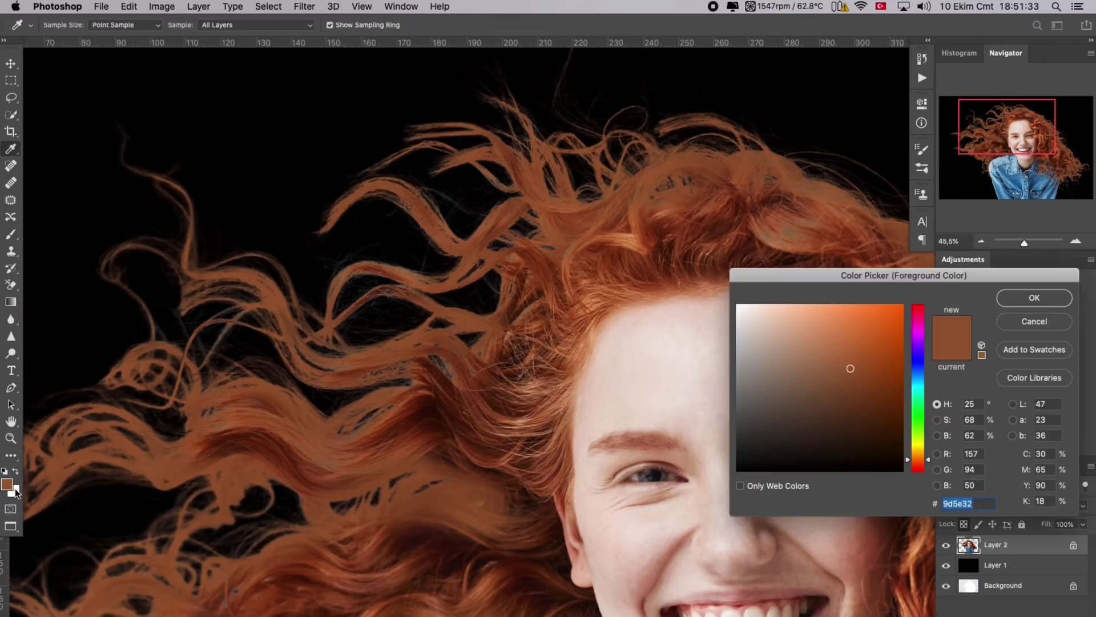
click(234, 445)
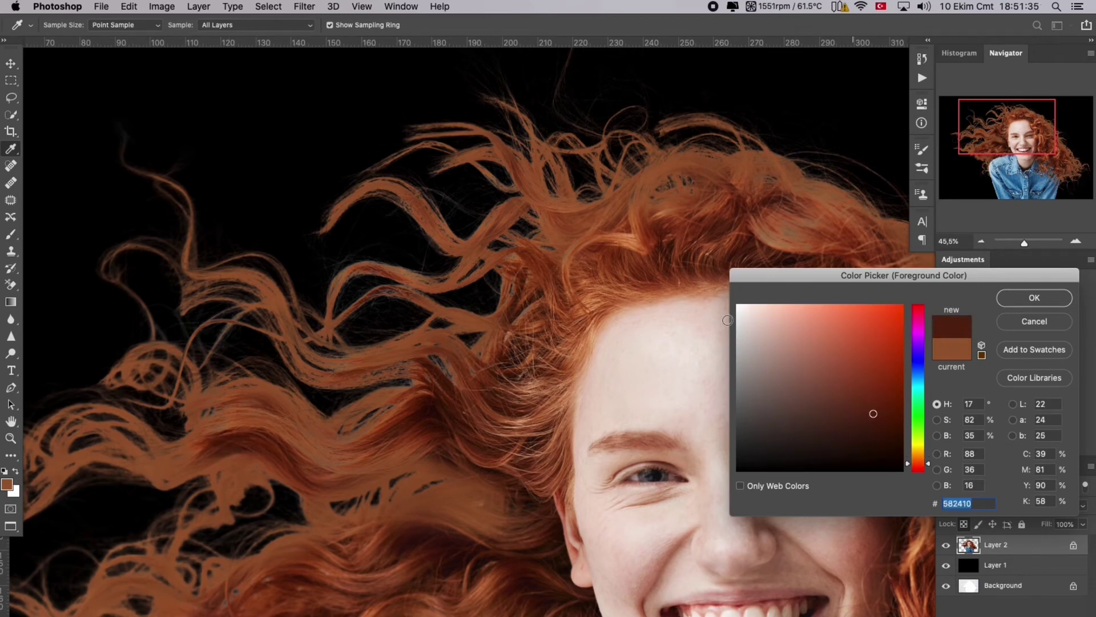
click(1041, 300)
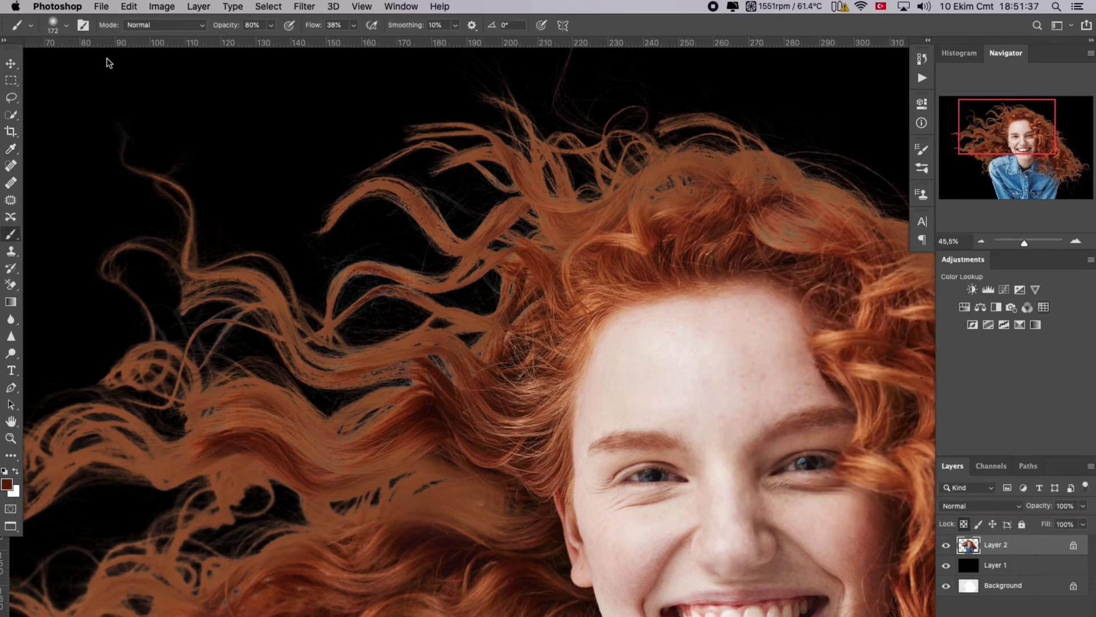
click(67, 26)
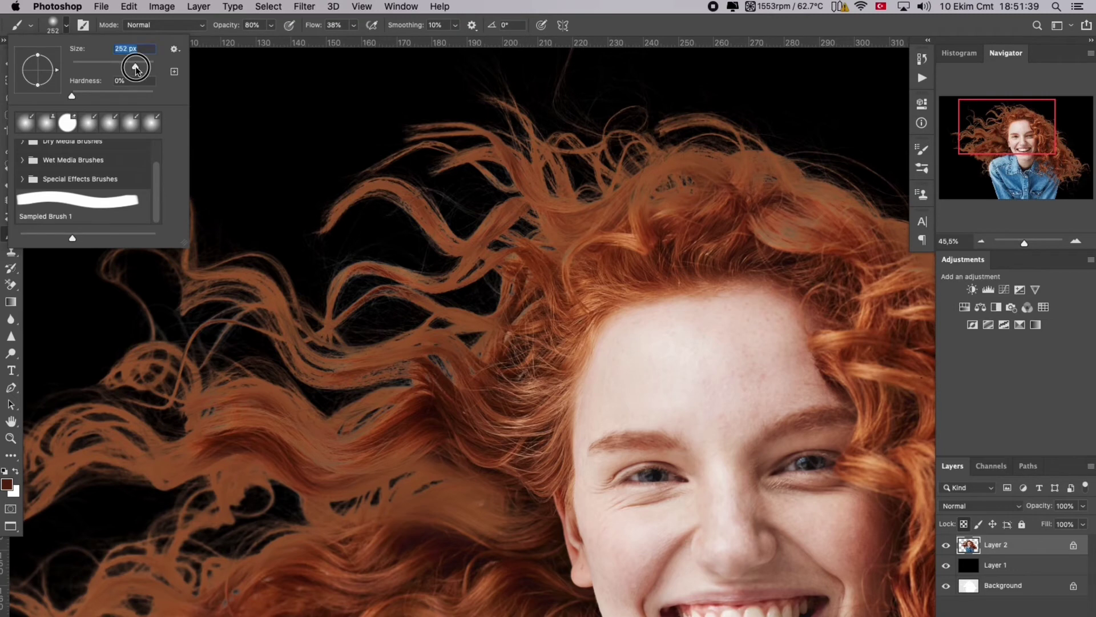
key(Return)
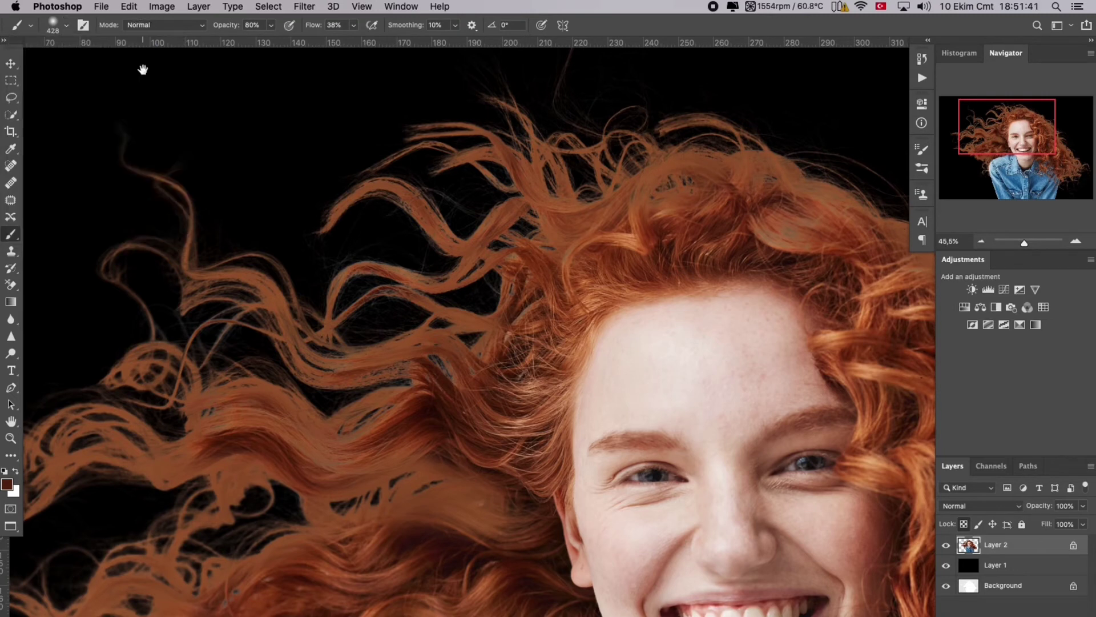
Step: Darken the outermost wisps of the left-hand hair and the flyaways above the head with the dark brown brush
scroll(179, 299, down, 10)
scroll(178, 300, left, 5)
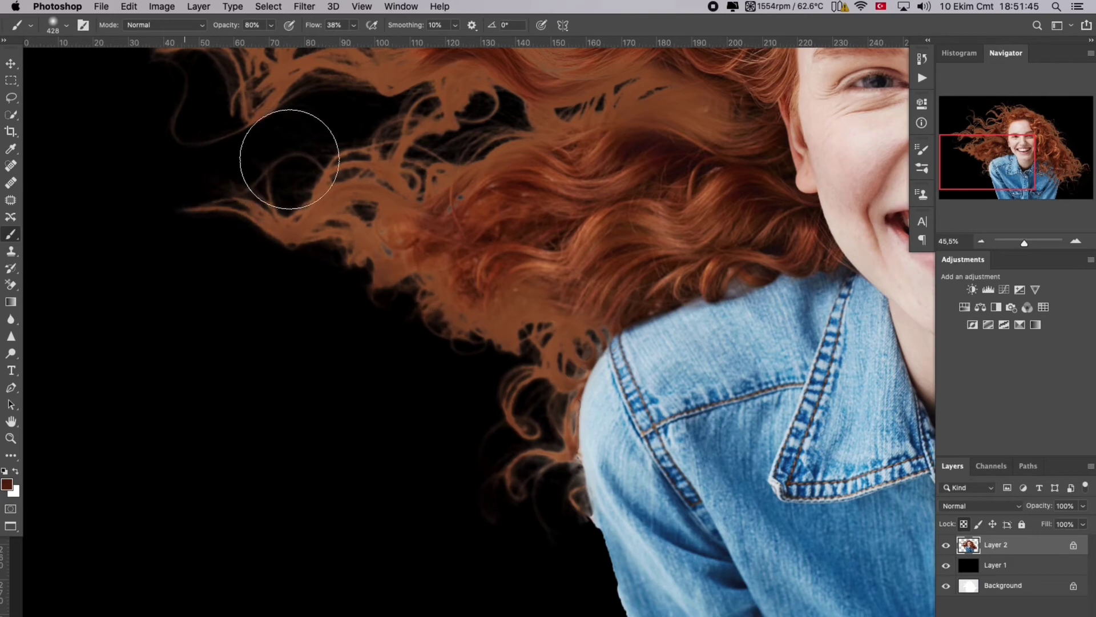
scroll(347, 159, up, 5)
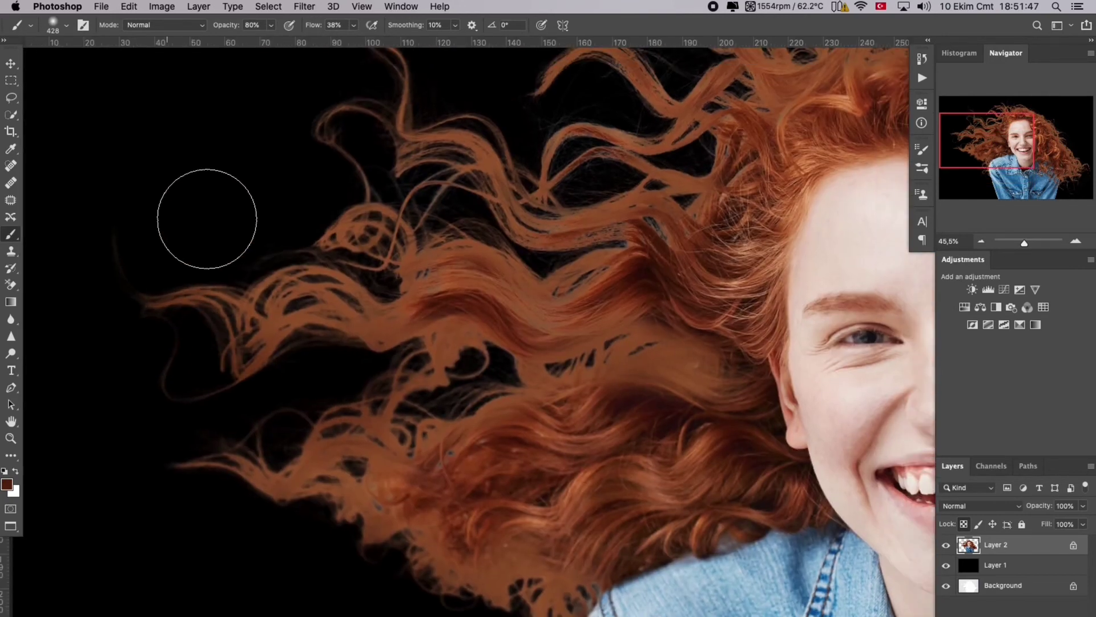
drag(390, 85, 242, 240)
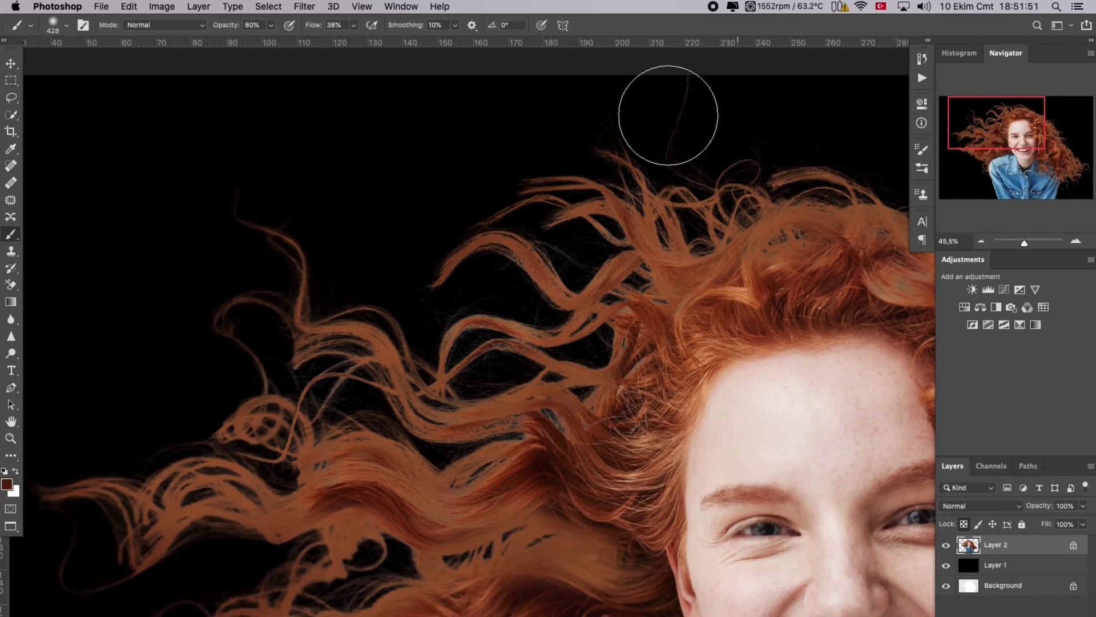
drag(668, 114, 399, 176)
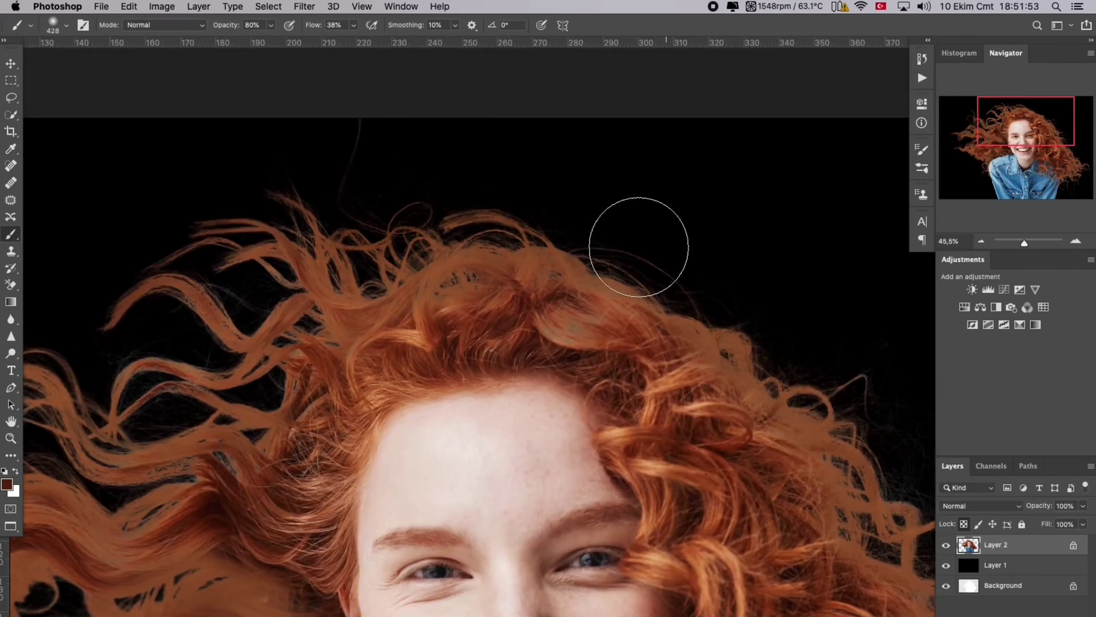
Step: Darken the outermost wisps of the right-hand hair down to the thin strands beside the sleeve
drag(814, 333, 548, 255)
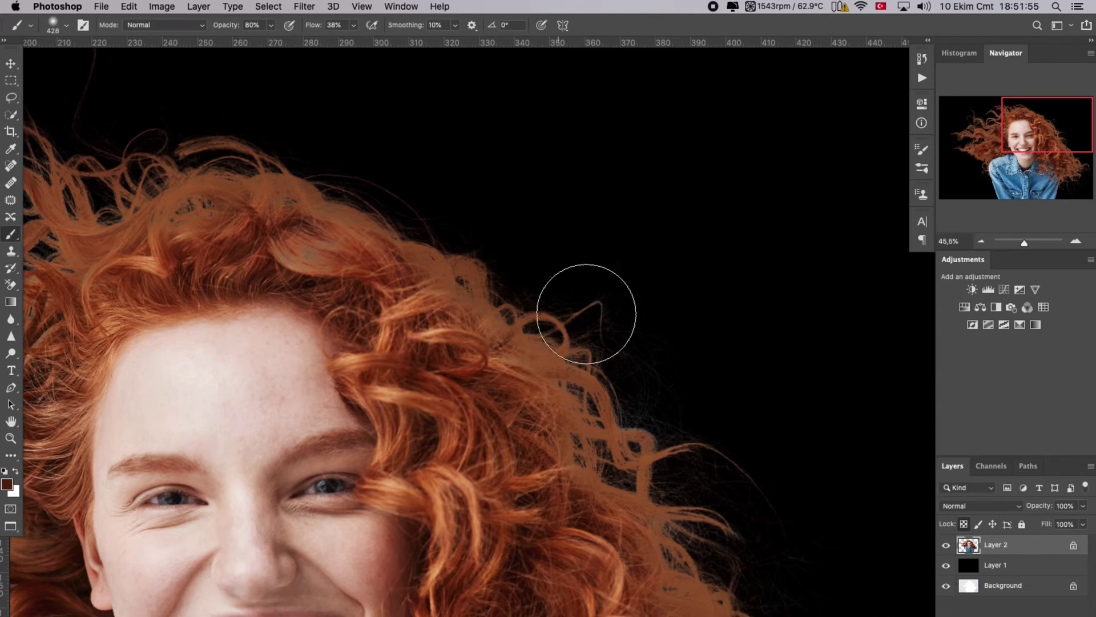
mouse_move(782, 568)
mouse_down()
mouse_move(742, 443)
mouse_move(558, 302)
mouse_move(785, 521)
mouse_move(600, 299)
mouse_up()
drag(657, 384, 599, 538)
mouse_move(594, 597)
mouse_down()
mouse_move(660, 377)
mouse_move(538, 355)
mouse_up()
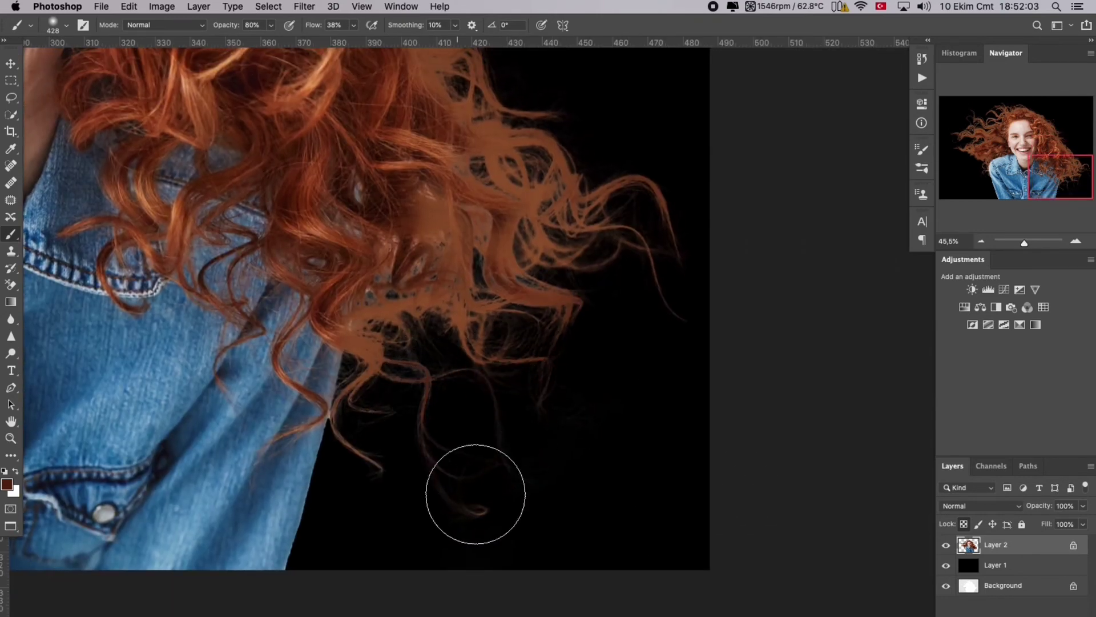
drag(479, 526, 386, 432)
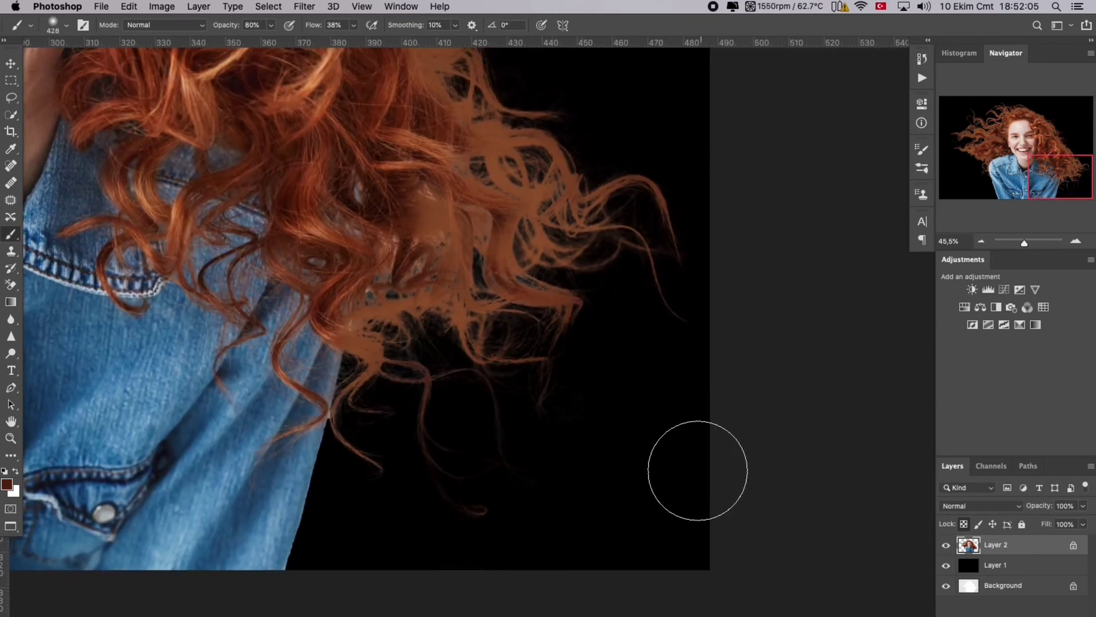
Step: Zoom out to the whole picture and toggle the woman's layer off and on to check the recoloured hair
key(super+0)
scroll(597, 358, down, 3)
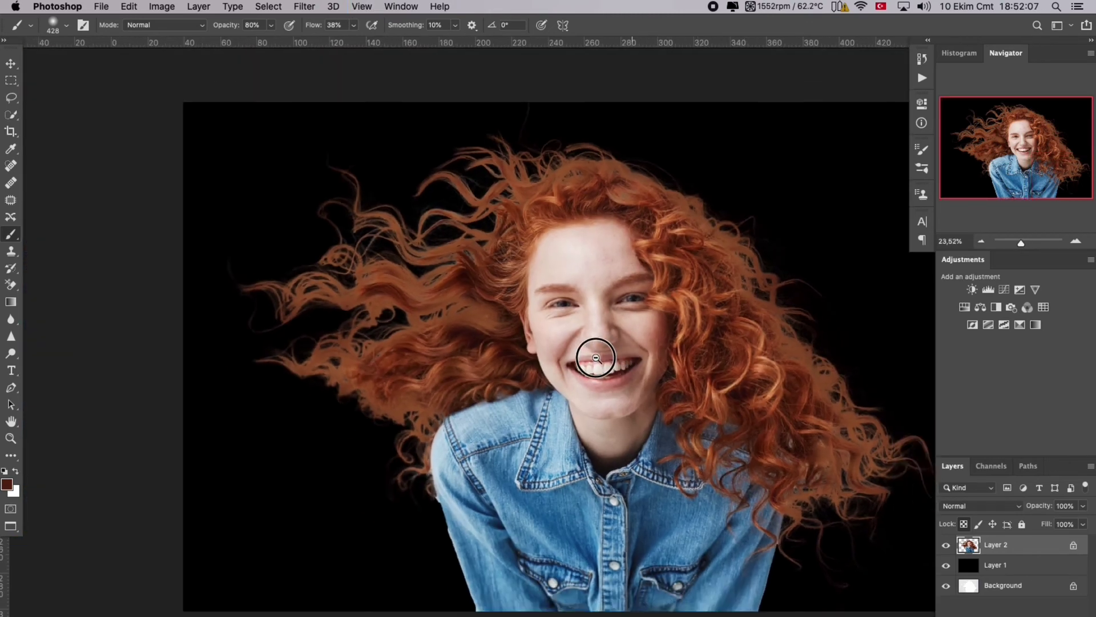
click(946, 545)
click(946, 545)
drag(564, 375, 483, 379)
key(ctrl+r)
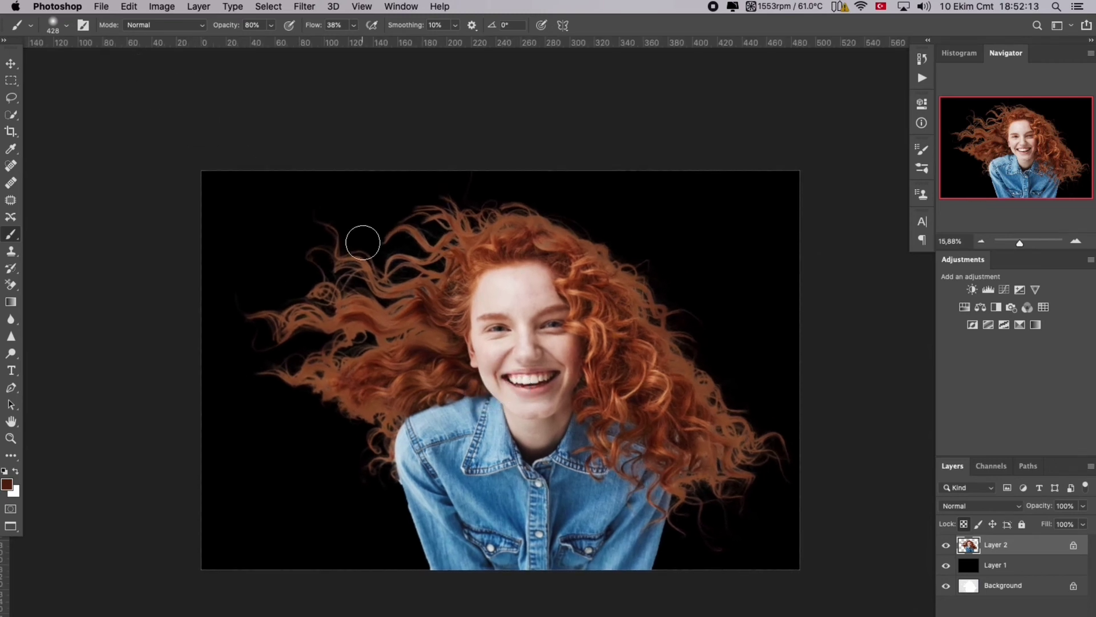
Step: Save a copy of the edited picture to the Desktop (Masaüstü) as the JPEG file 144621.jpg
click(112, 6)
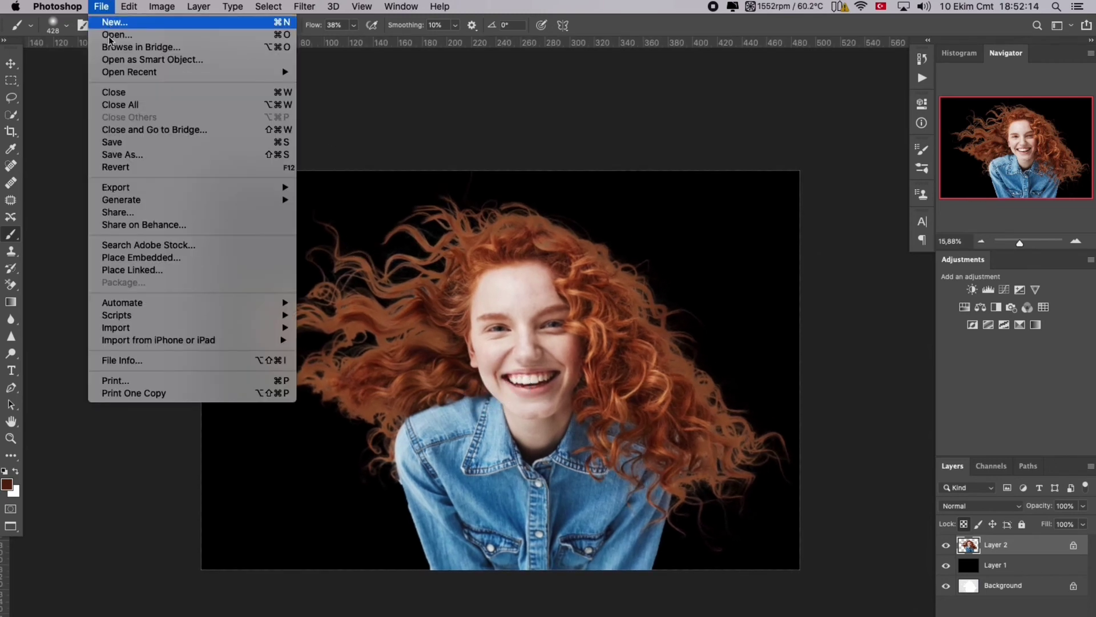
click(125, 154)
click(273, 188)
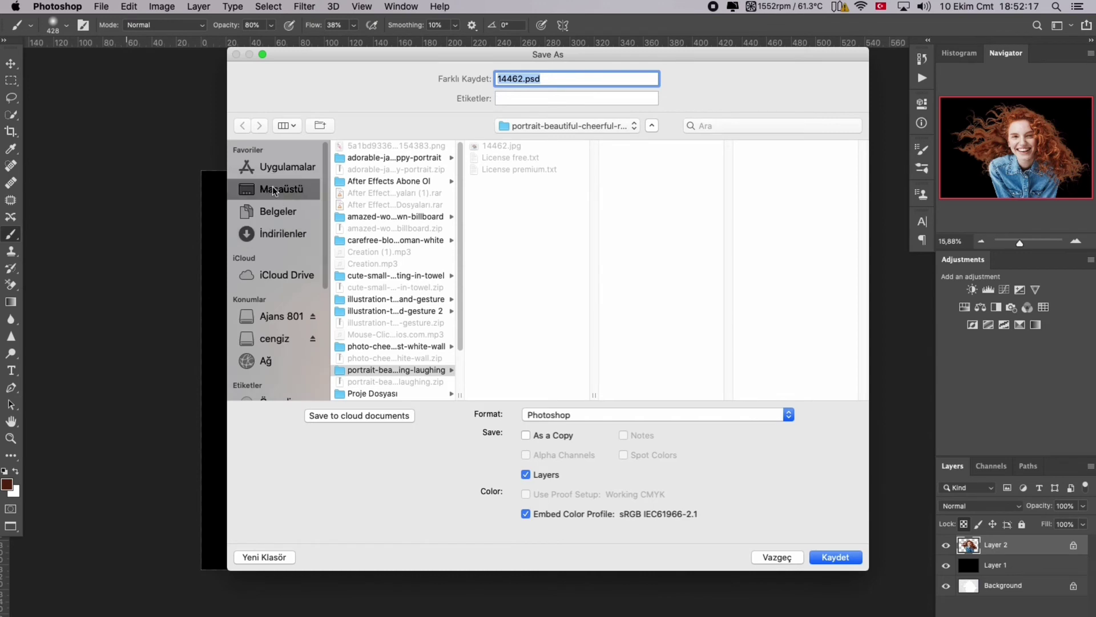
click(539, 414)
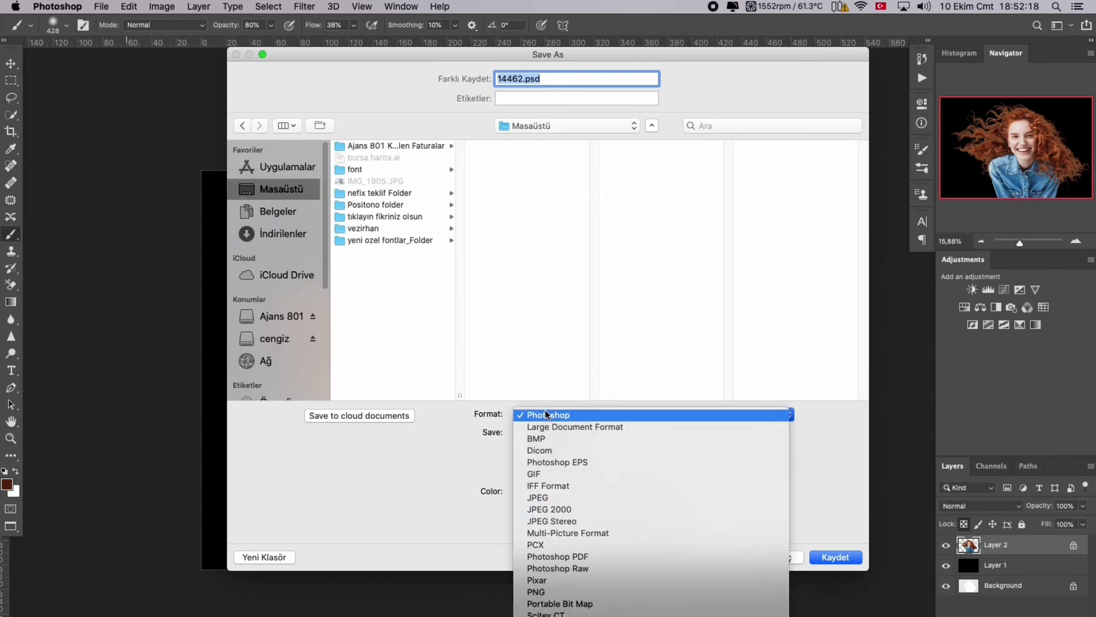
click(564, 497)
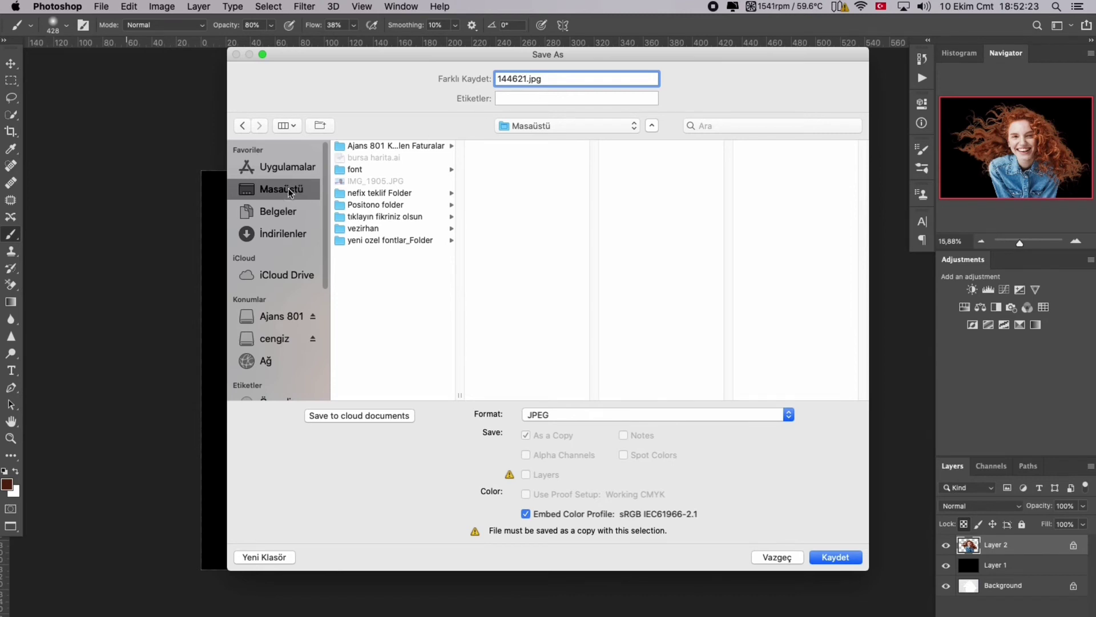
click(839, 559)
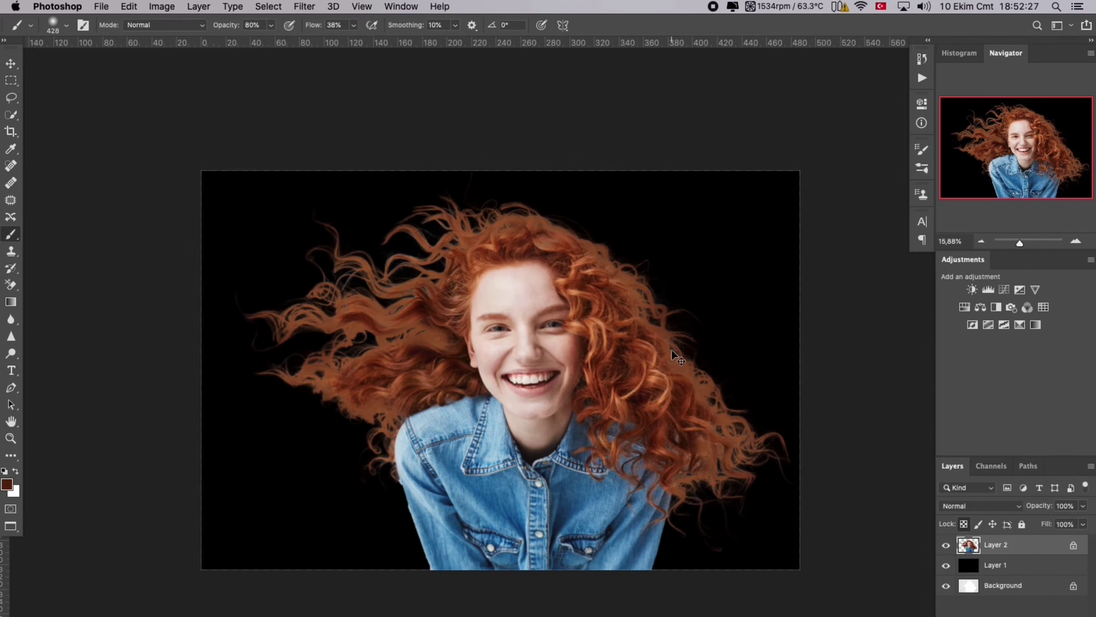
Step: Create a new International Paper A4 document at 300 pixels/inch and rotate it to landscape orientation
key(super+n)
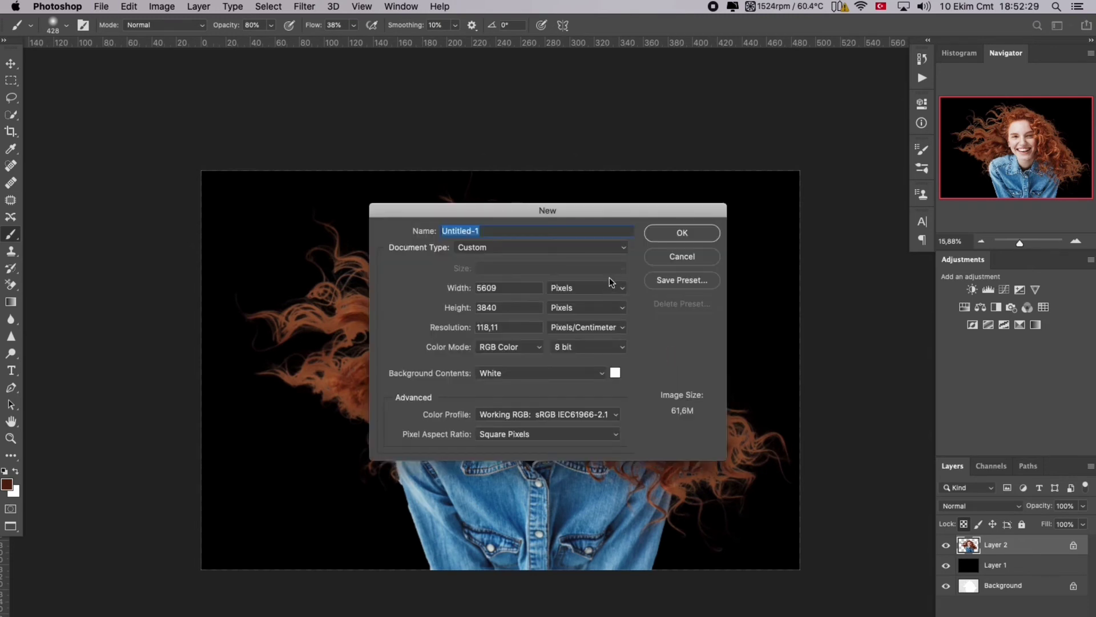
click(505, 247)
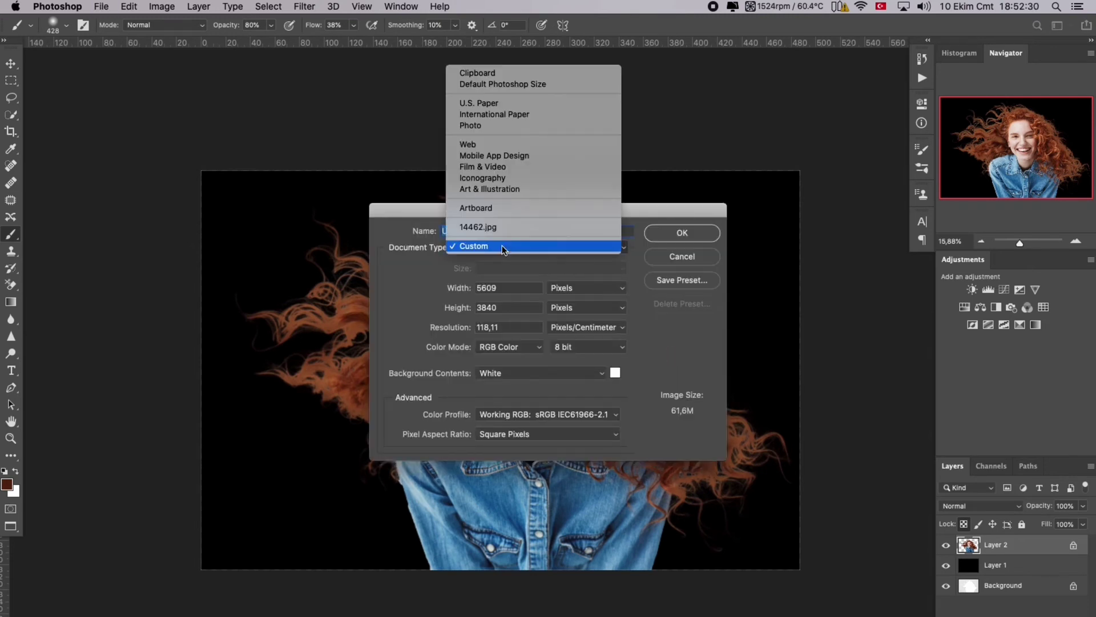
click(502, 114)
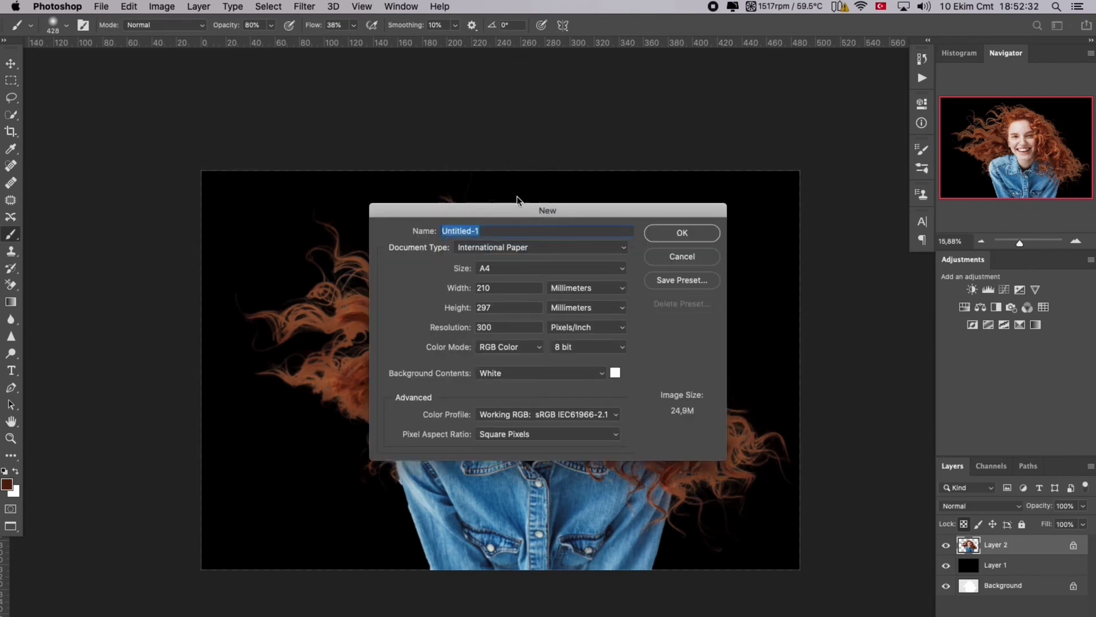
click(683, 234)
click(154, 5)
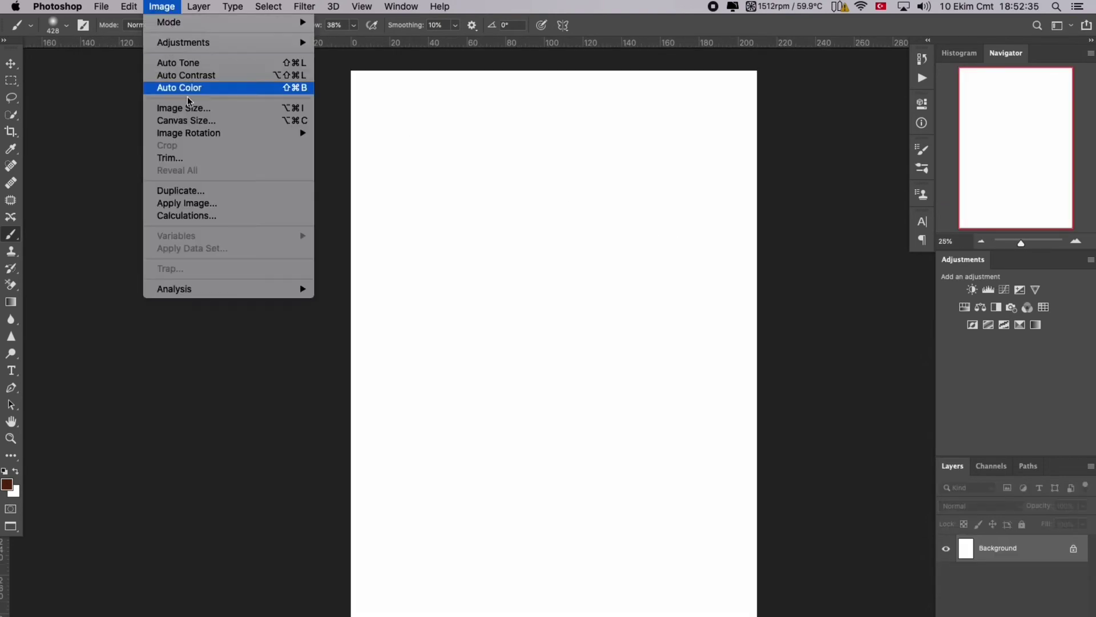
mouse_move(240, 133)
click(366, 144)
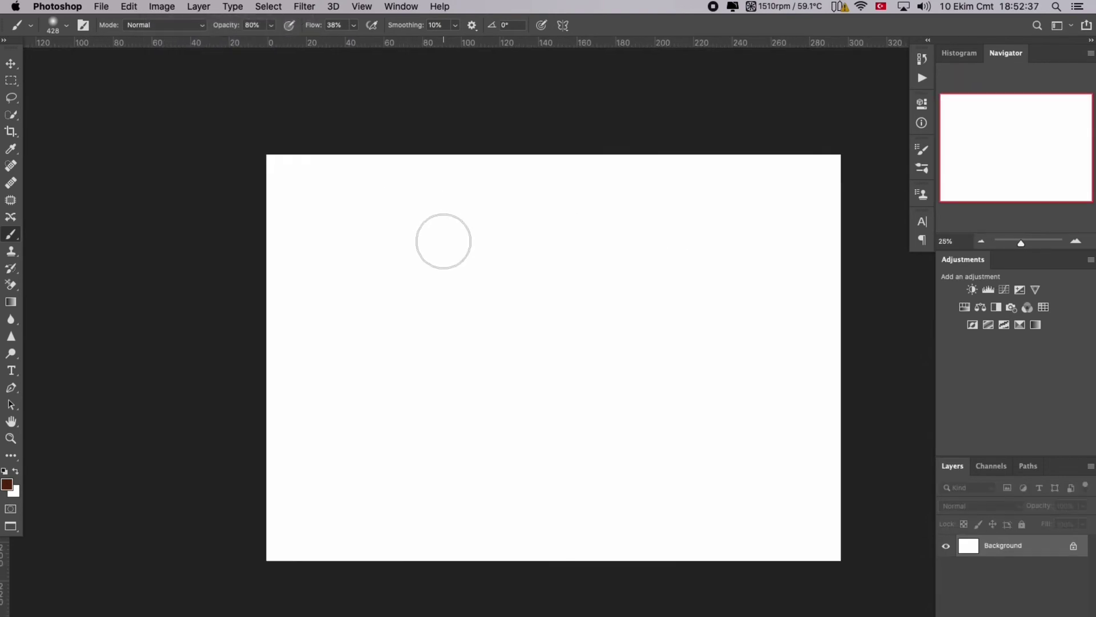
drag(511, 306, 431, 335)
Step: Open the saved 144621.jpg from the Desktop after previewing it
key(super+o)
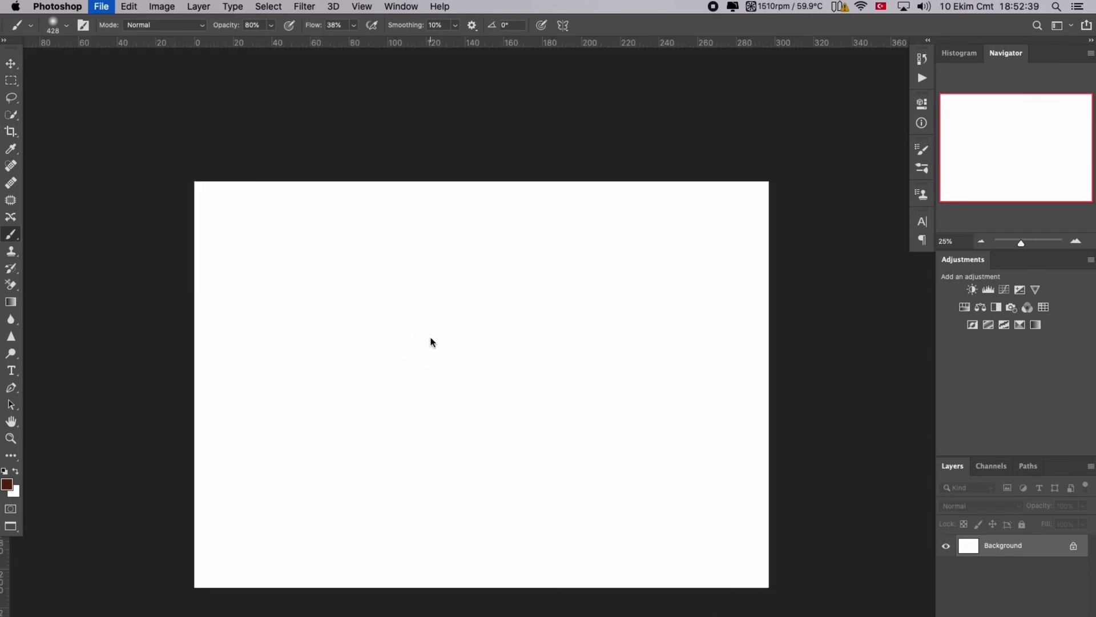
click(450, 154)
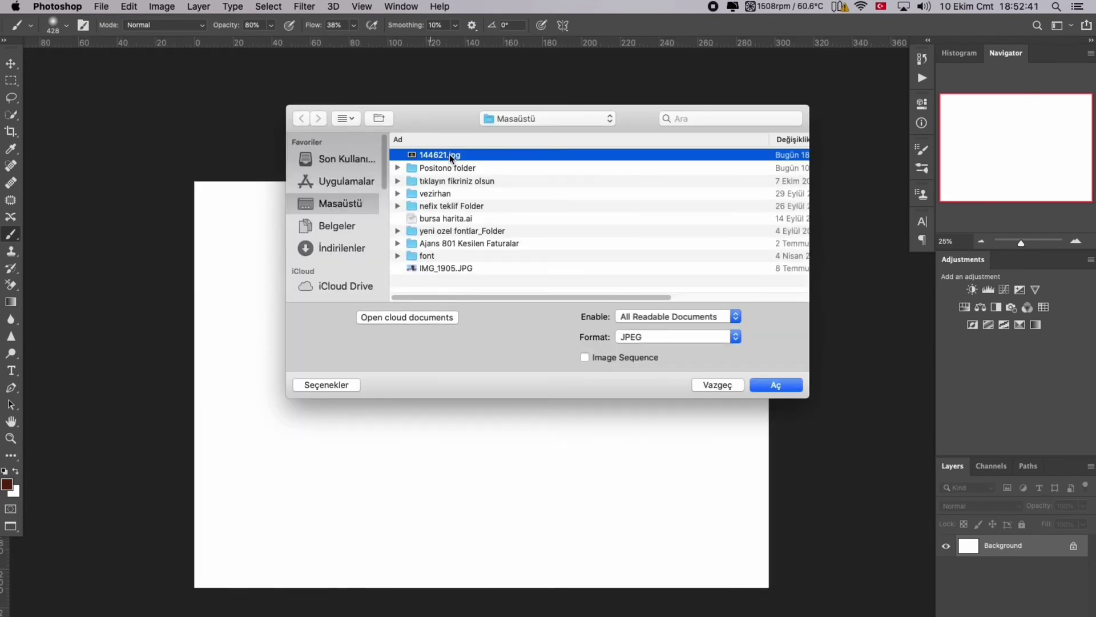
key(space)
key(space)
double_click(441, 156)
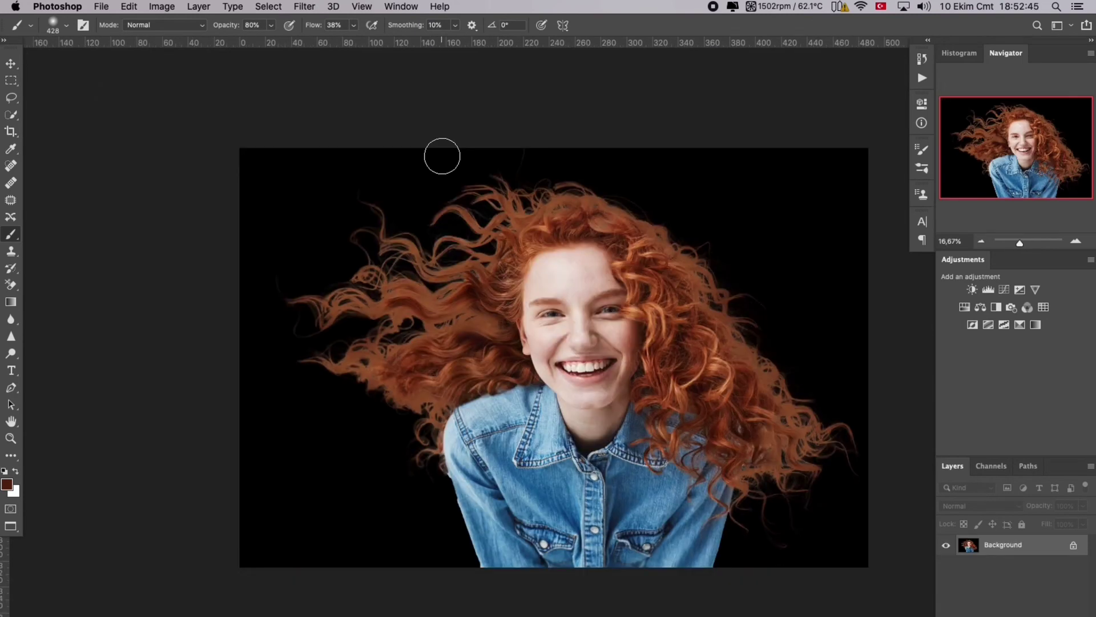
Step: Open the original 14462.jpg from the portrait folder in the downloads location
click(101, 6)
click(110, 32)
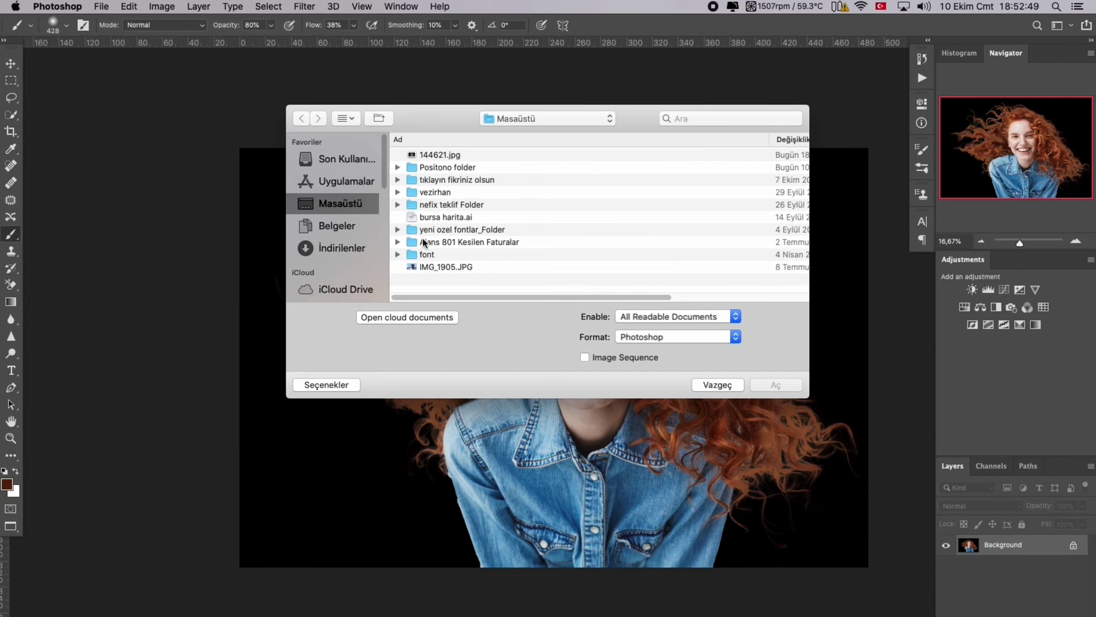
click(350, 243)
double_click(458, 156)
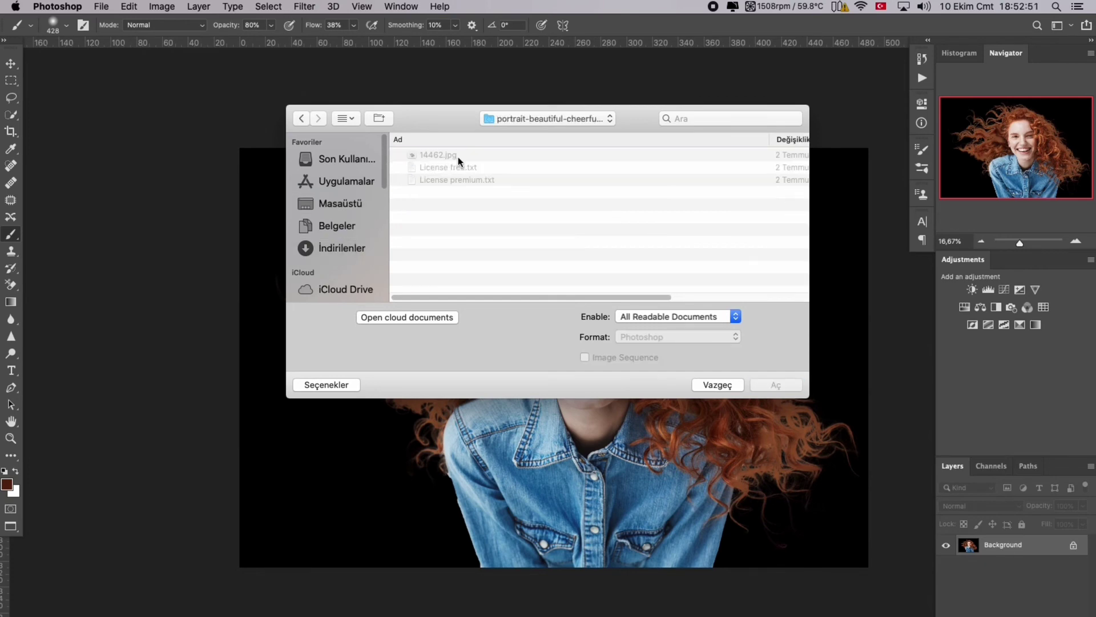
click(446, 157)
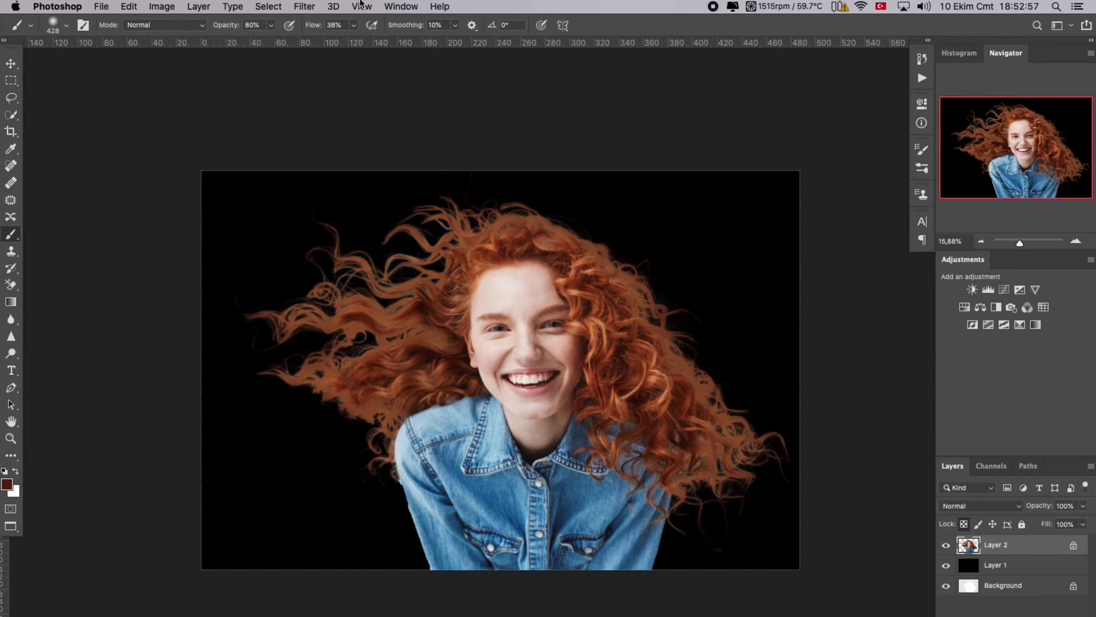
Step: Revert the 14462.jpg document to its originally saved photo
click(360, 3)
mouse_move(100, 5)
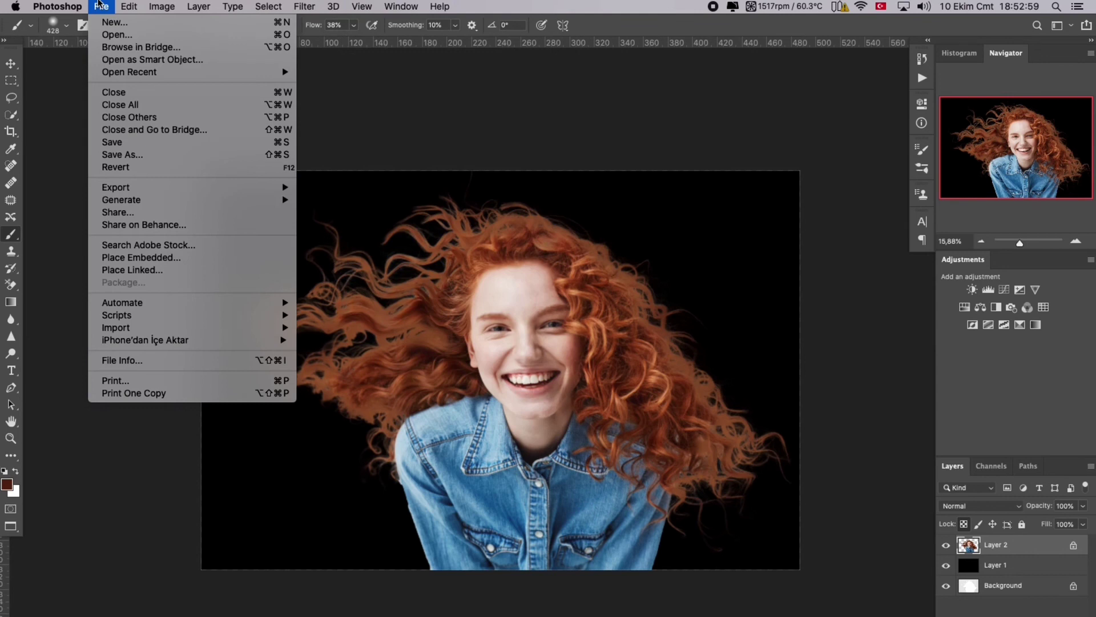
click(131, 166)
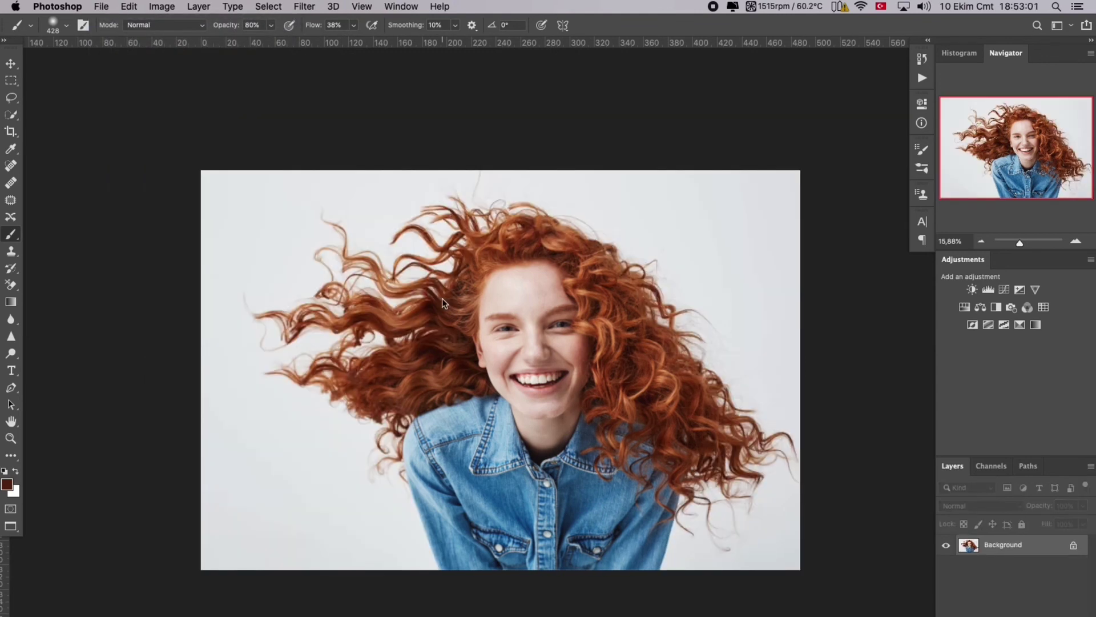
Step: Copy the entire original photo, close its document and paste it as a layer over the black-background picture
key(super+a)
key(super+c)
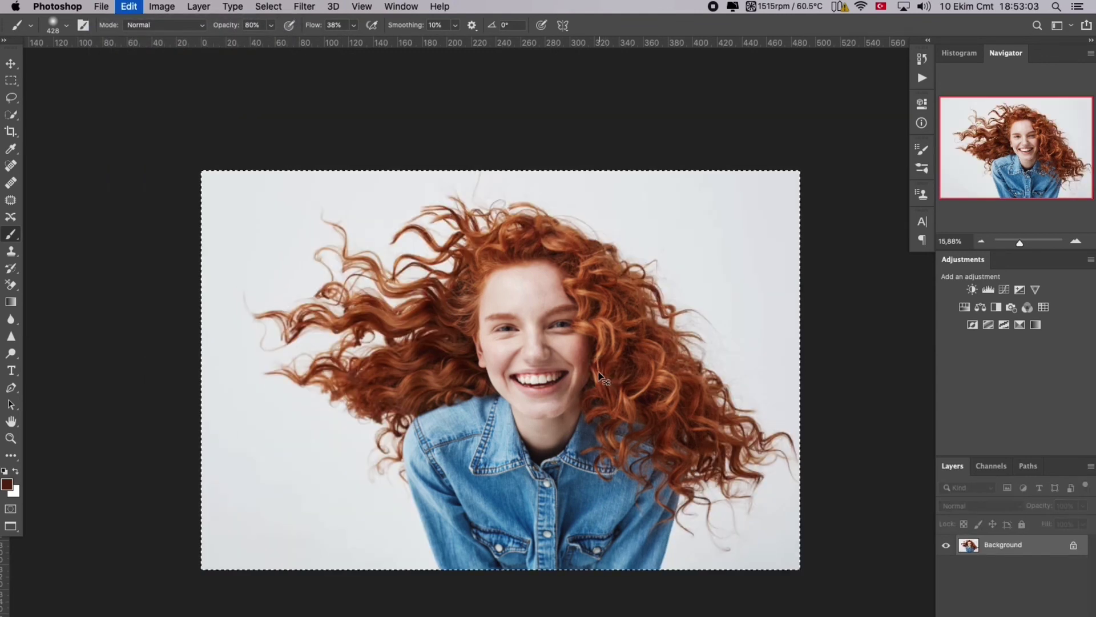
key(alt+super+n)
key(super+w)
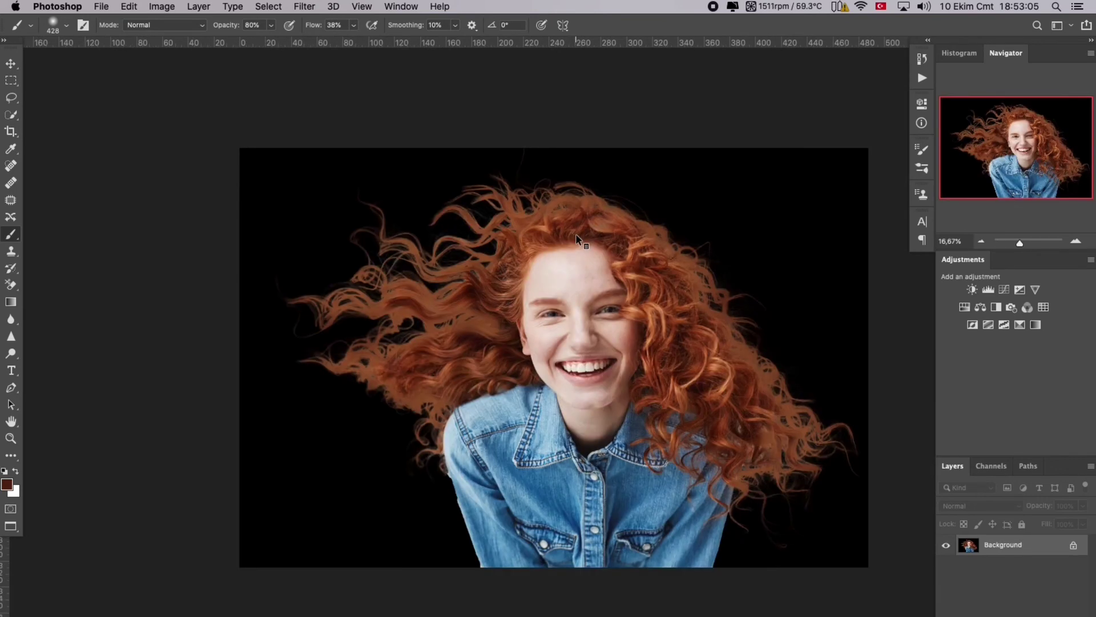
key(super+v)
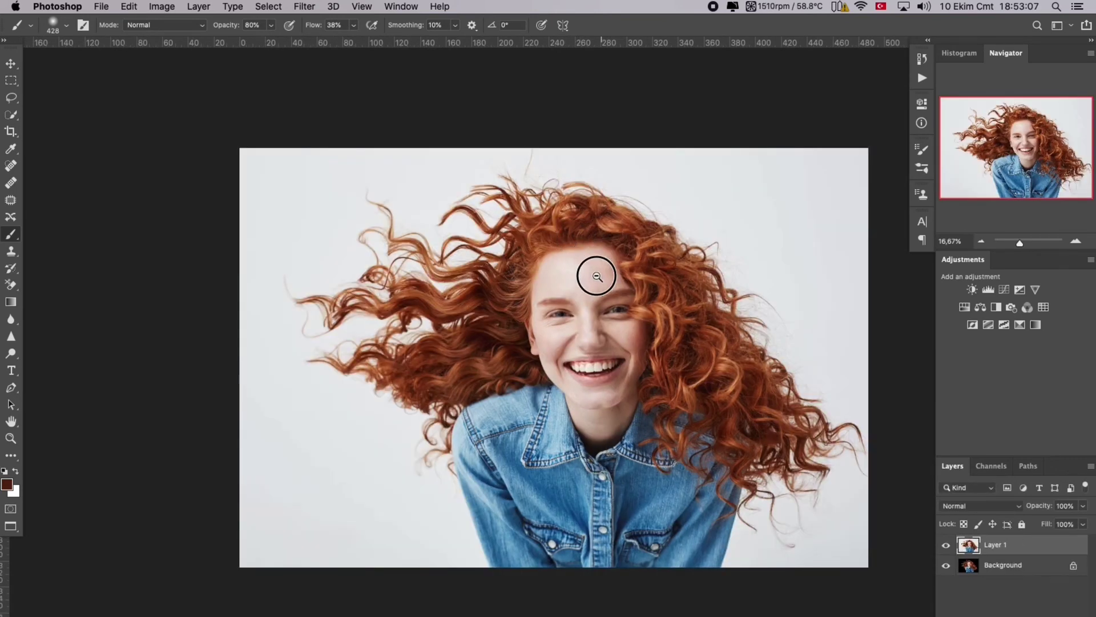
drag(594, 272, 592, 278)
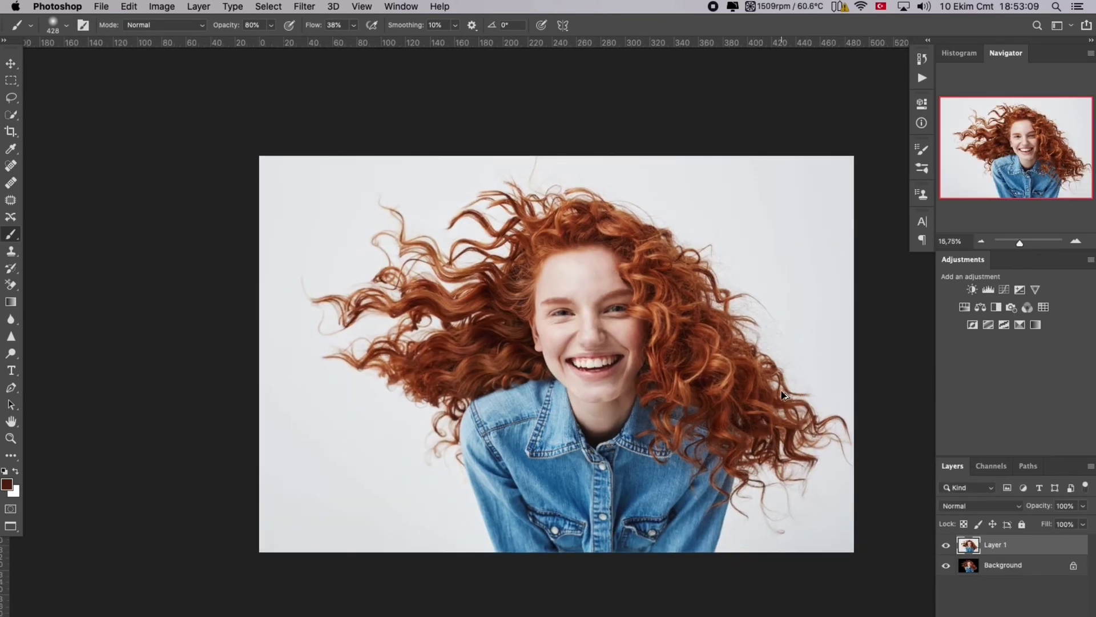
Step: Extend the canvas to the right by anchoring it at the left edge and setting its width to 800 mm
key(super+alt+c)
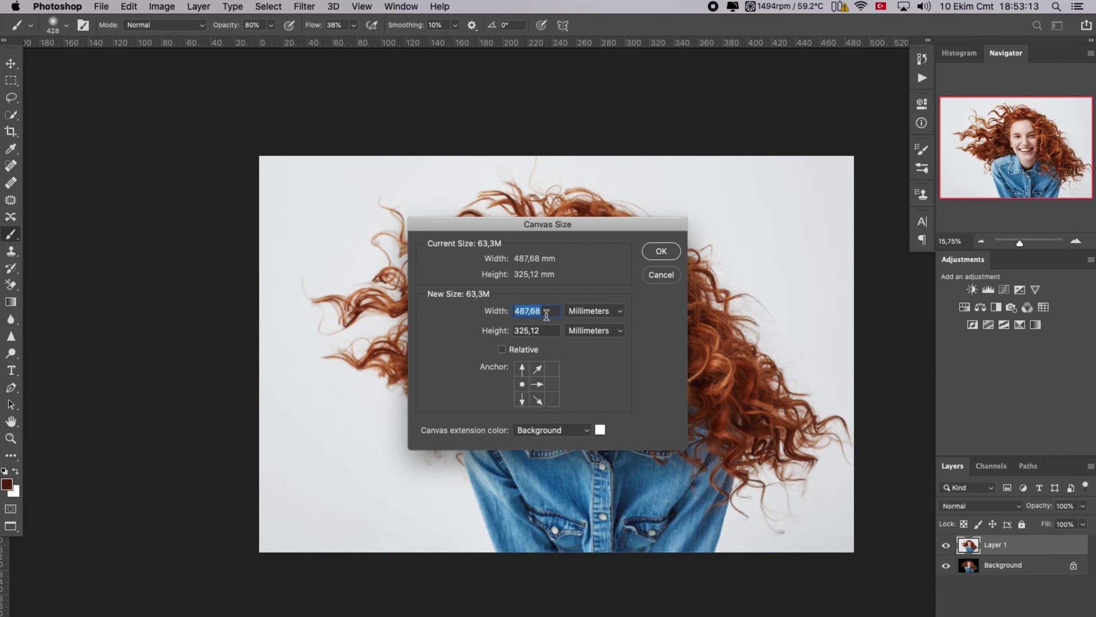
text(800)
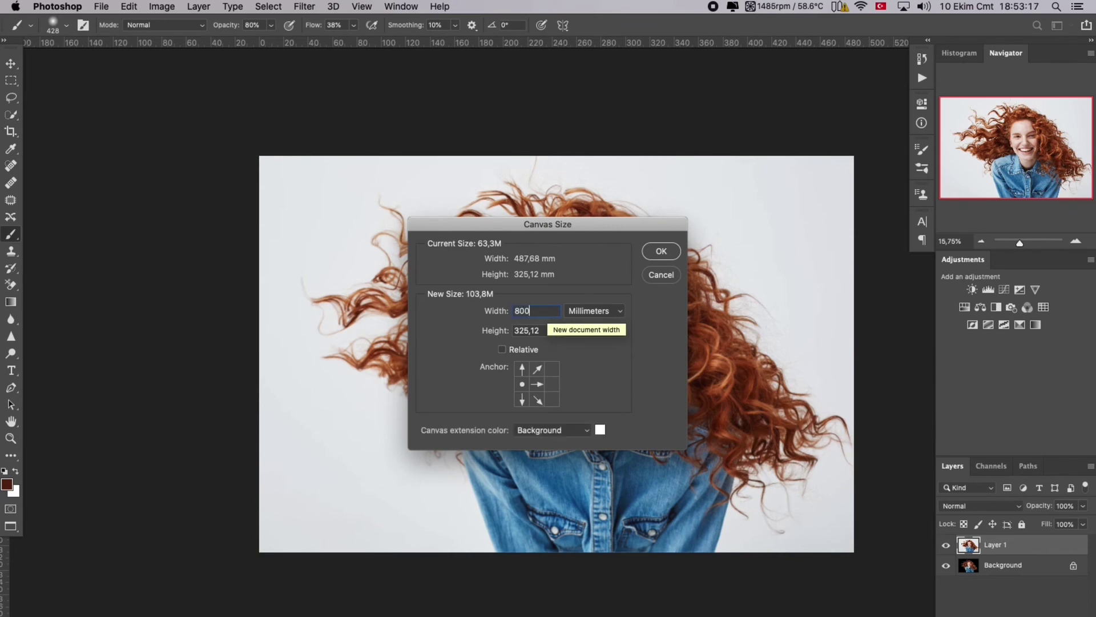
key(Return)
Step: Move the pasted original photo to the right so it sits beside the black-background version
key(v)
scroll(525, 313, down, 5)
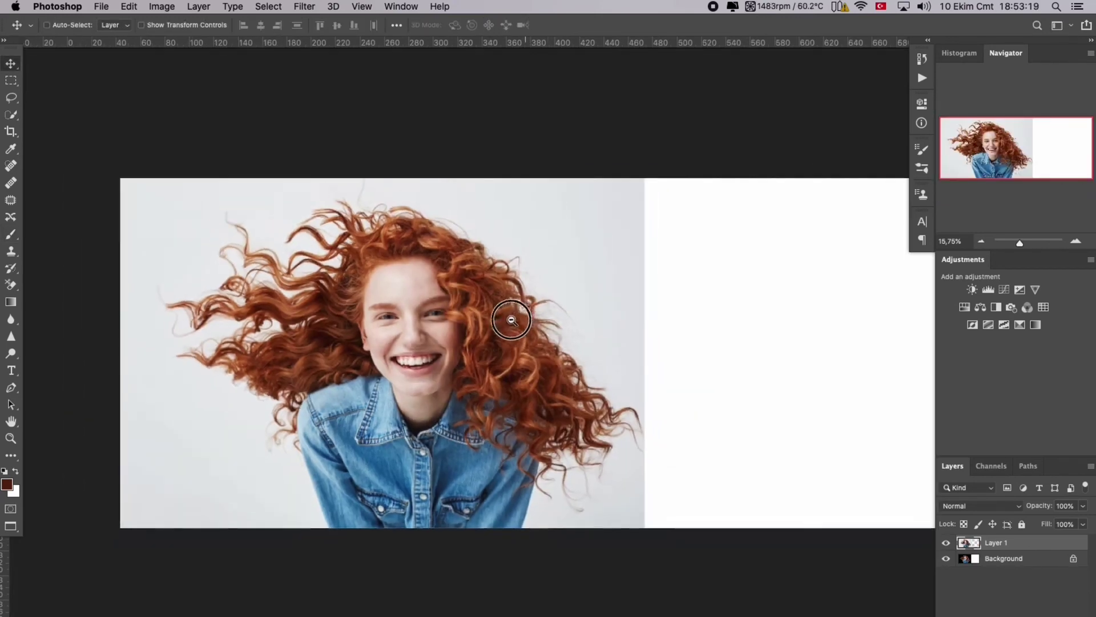
drag(539, 316, 443, 332)
right_click(343, 348)
click(337, 350)
drag(337, 353, 684, 372)
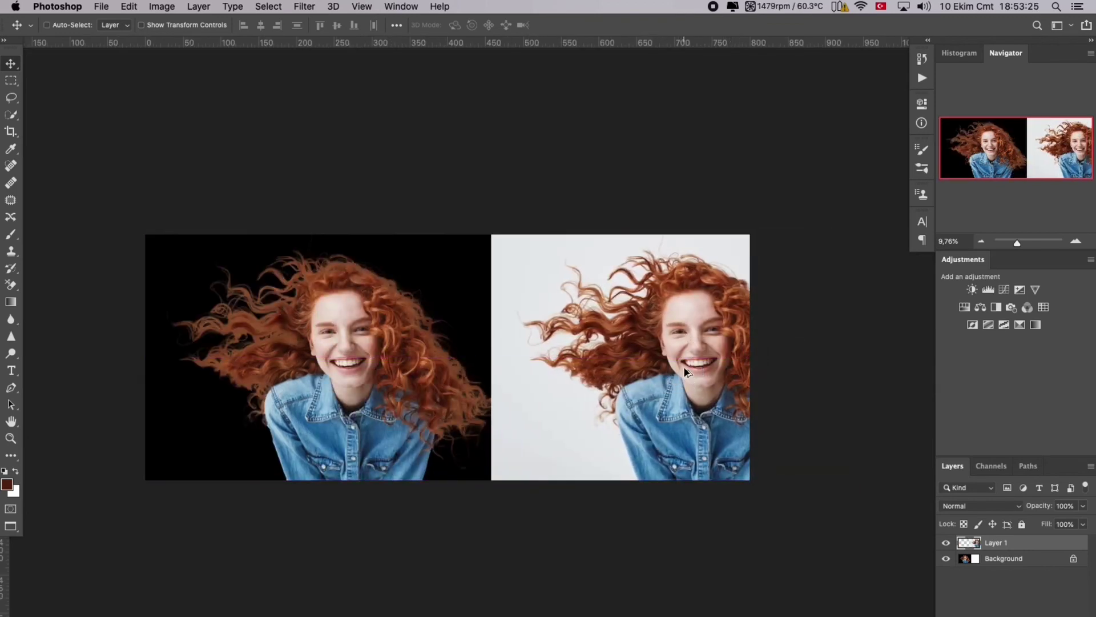
Step: Widen the canvas to 900 mm with the anchor at the middle left
key(super+alt+c)
text(900)
click(522, 383)
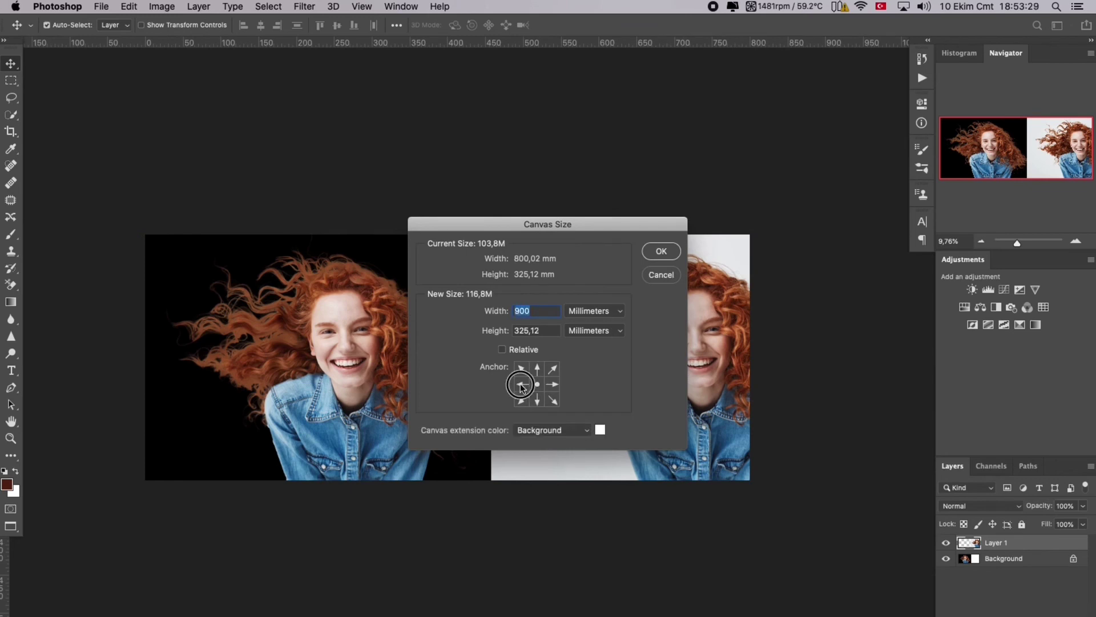
click(662, 251)
Step: Unlock the background layer and shift both the original photo and the black-background picture to the left
right_click(420, 379)
click(421, 379)
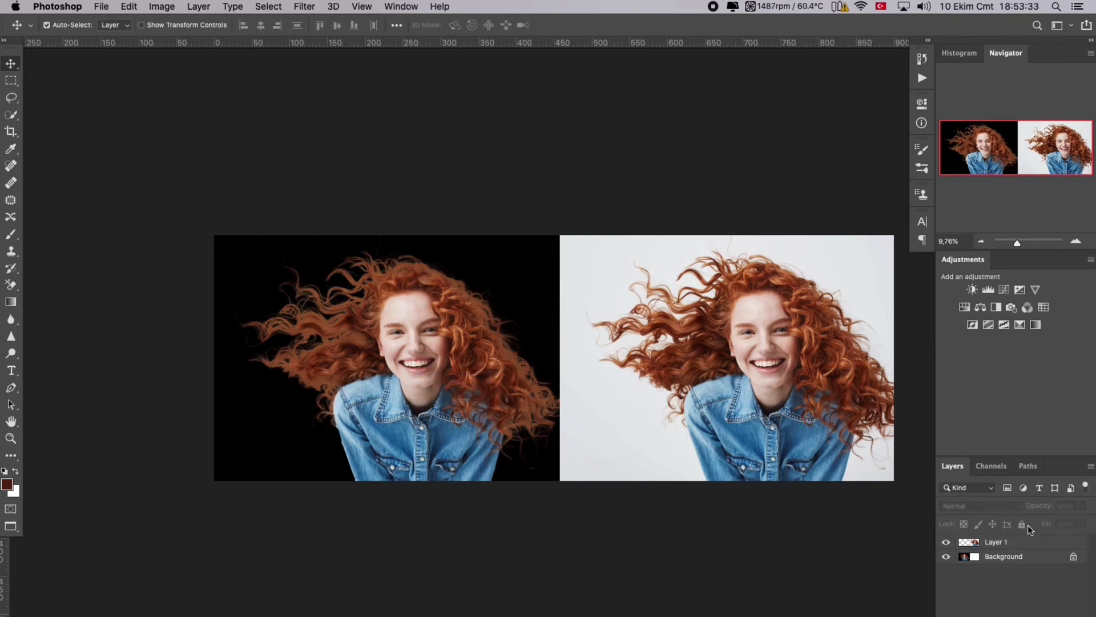
click(1074, 557)
drag(784, 425, 701, 419)
right_click(434, 365)
click(434, 365)
drag(431, 359, 408, 359)
Step: Delete the strip of the original photo that overlaps the black picture's right-hand hair using a rectangular selection, and deselect
right_click(575, 366)
click(594, 372)
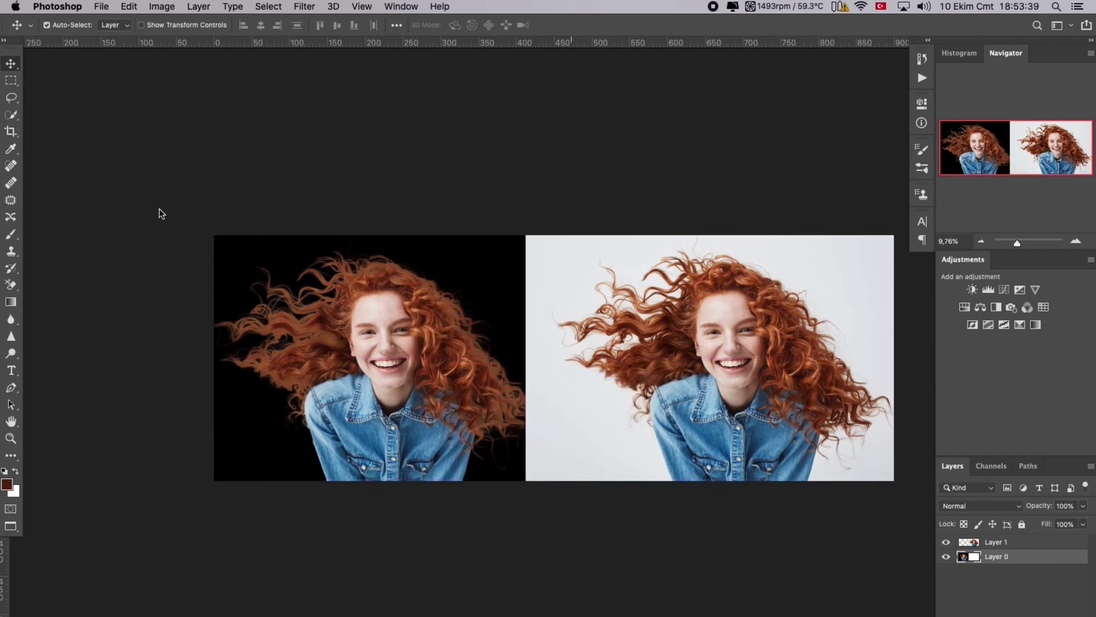
click(13, 84)
drag(453, 171, 551, 514)
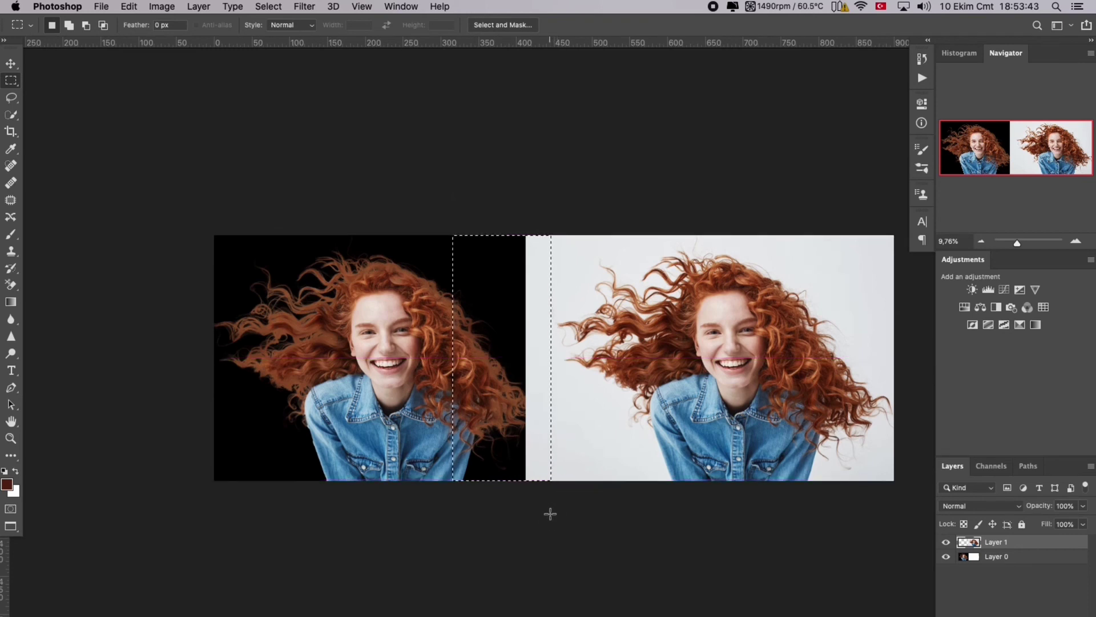
key(Delete)
click(531, 423)
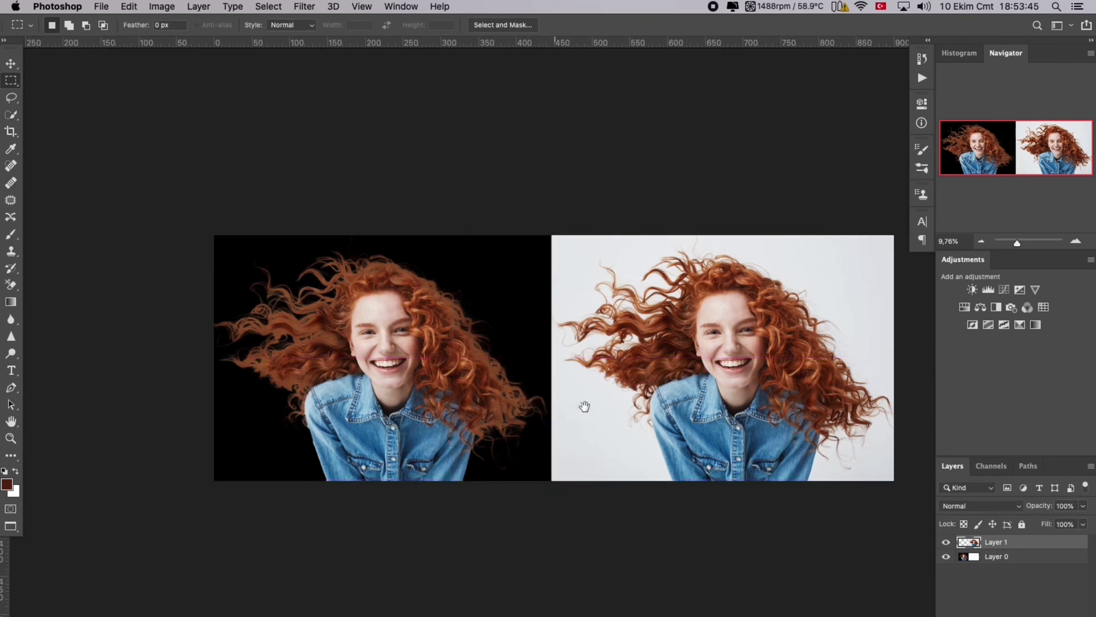
Step: Examine the hair in the black-background cutout and the original photo up close and side by side
scroll(536, 396, right, 3)
key(v)
right_click(587, 365)
click(609, 372)
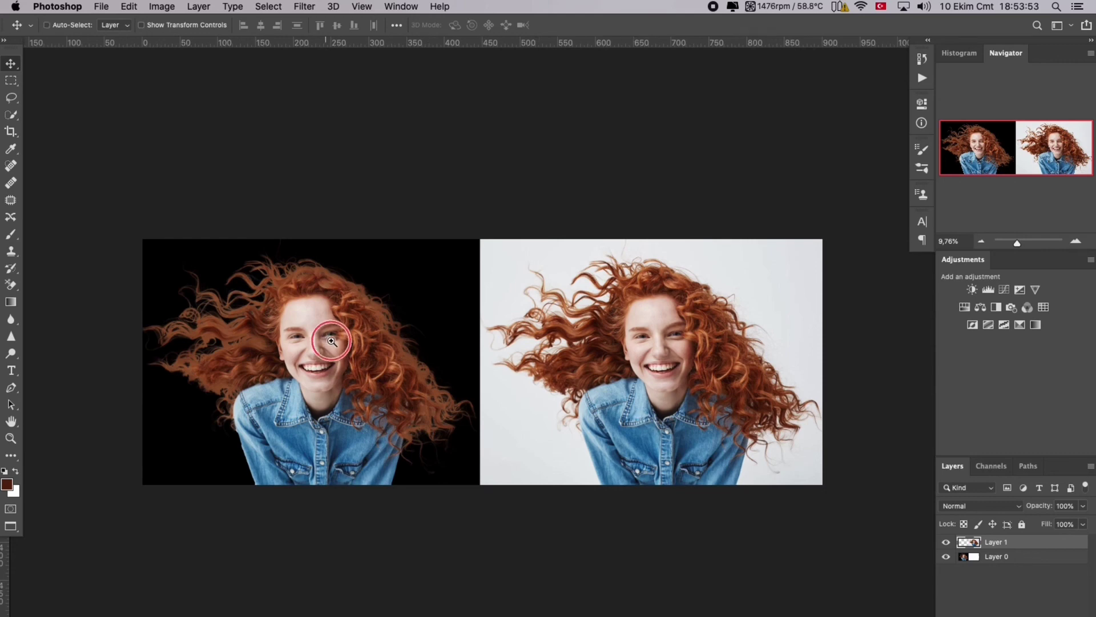
scroll(318, 318, up, 5)
scroll(442, 352, right, 10)
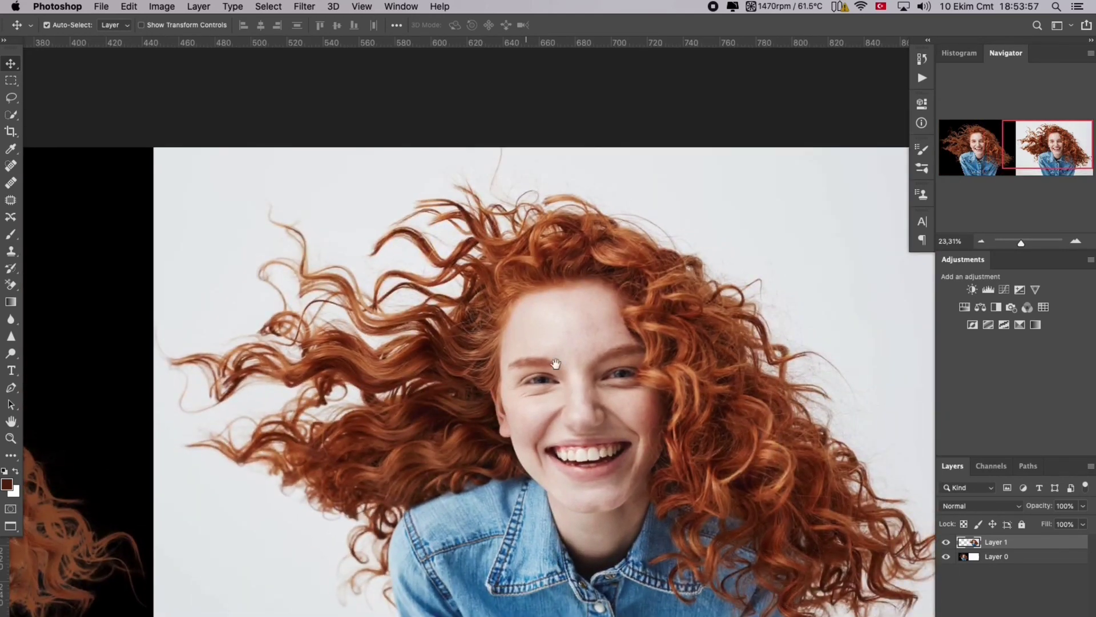
scroll(556, 364, down, 5)
scroll(318, 326, left, 3)
scroll(377, 349, up, 2)
click(377, 350)
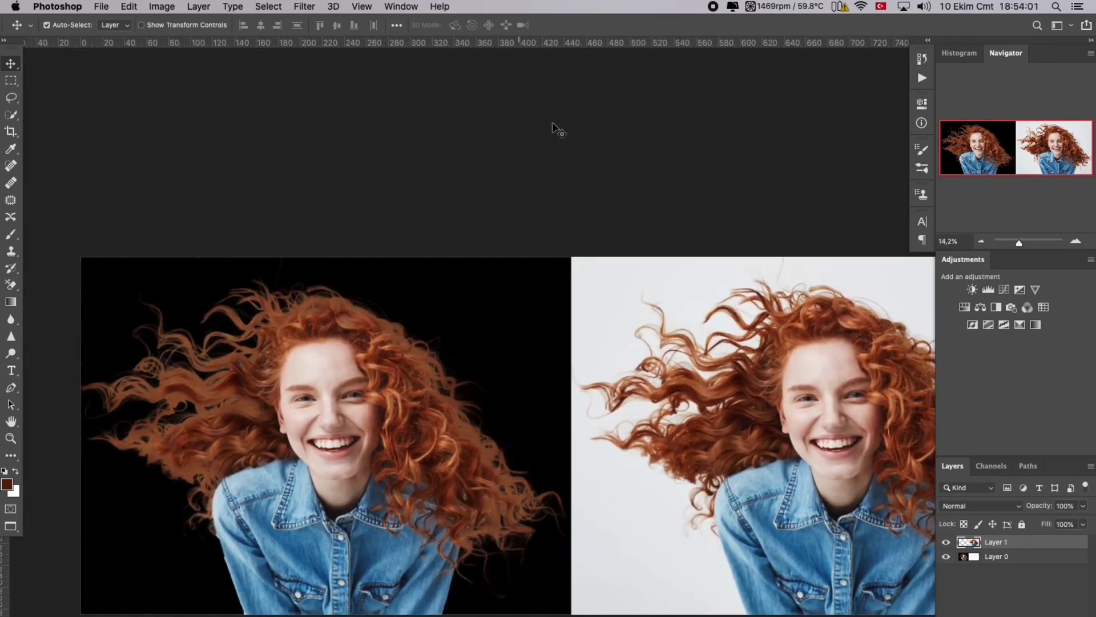
drag(663, 244, 560, 289)
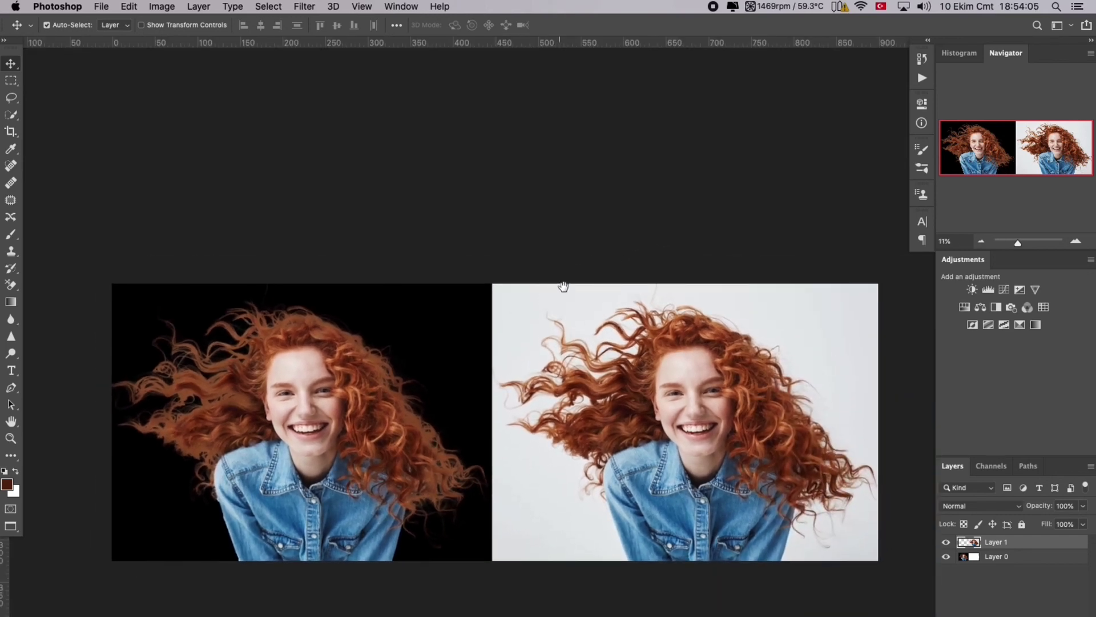